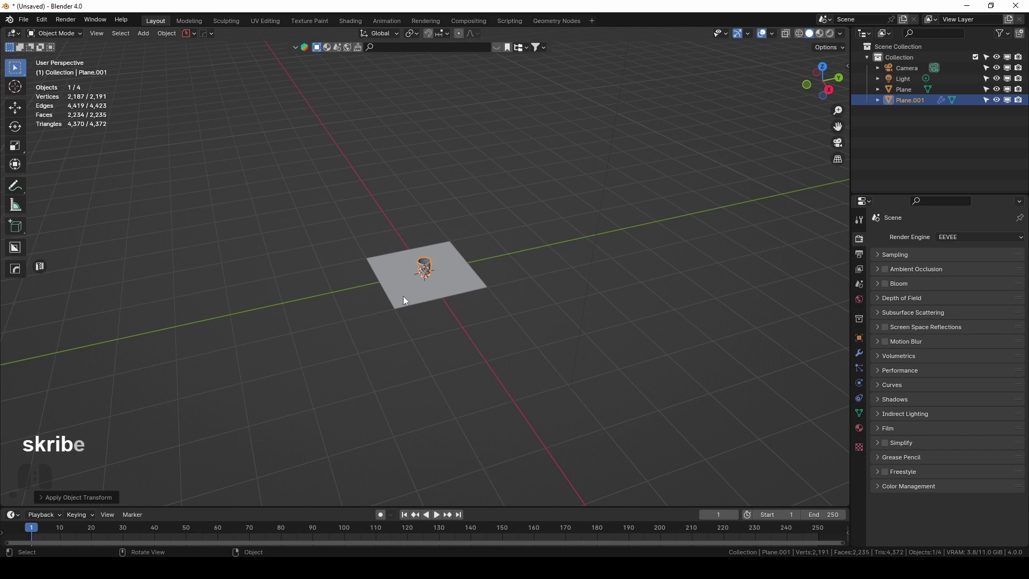
# - Examine the glass and the ground plane from several angles and distances
pyautogui.scroll(7, 426, 348)
pyautogui.moveTo(439, 362); pyautogui.dragTo(532, 368, button='middle')
pyautogui.click(532, 368)
pyautogui.scroll(1, 507, 321)
pyautogui.moveTo(470, 320); pyautogui.dragTo(496, 299, button='middle')
pyautogui.scroll(1, 494, 299)
pyautogui.moveTo(384, 281); pyautogui.dragTo(472, 247, button='middle')
pyautogui.scroll(-4, 384, 202)
pyautogui.moveTo(384, 201); pyautogui.dragTo(433, 245, button='middle')
pyautogui.scroll(-5, 433, 246)
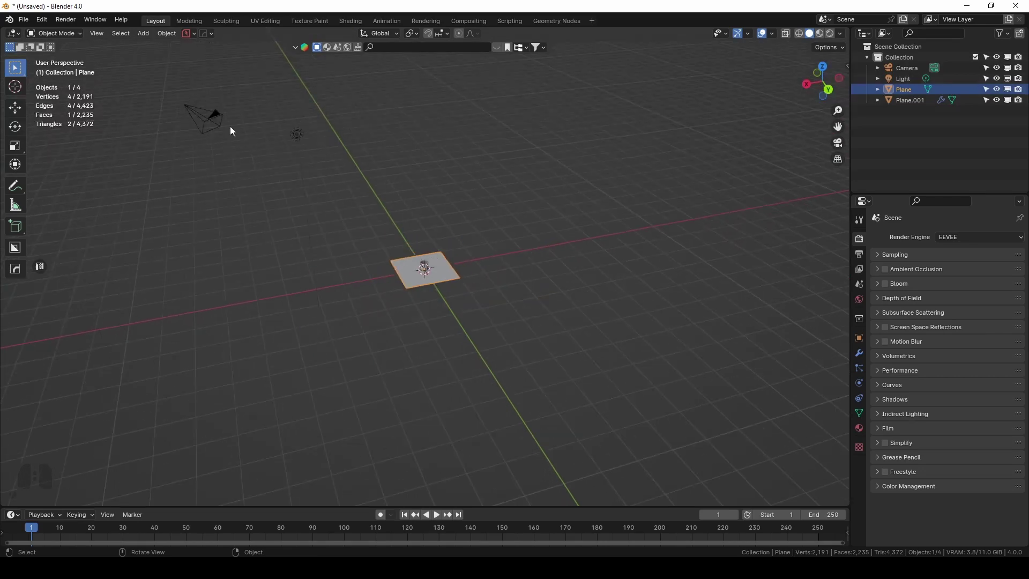
# - Delete the existing light from the scene
pyautogui.scroll(3, 525, 249)
pyautogui.keyDown('shift'); pyautogui.moveTo(405, 312); pyautogui.dragTo(532, 360, button='middle'); pyautogui.keyUp('shift')
pyautogui.scroll(-4, 531, 360)
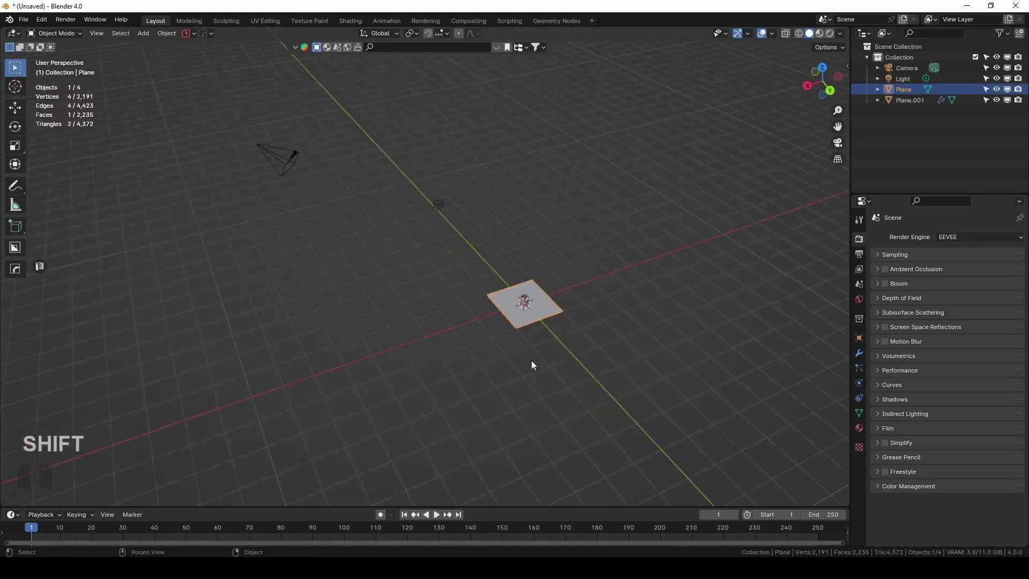
pyautogui.click(441, 208)
pyautogui.click(276, 159)
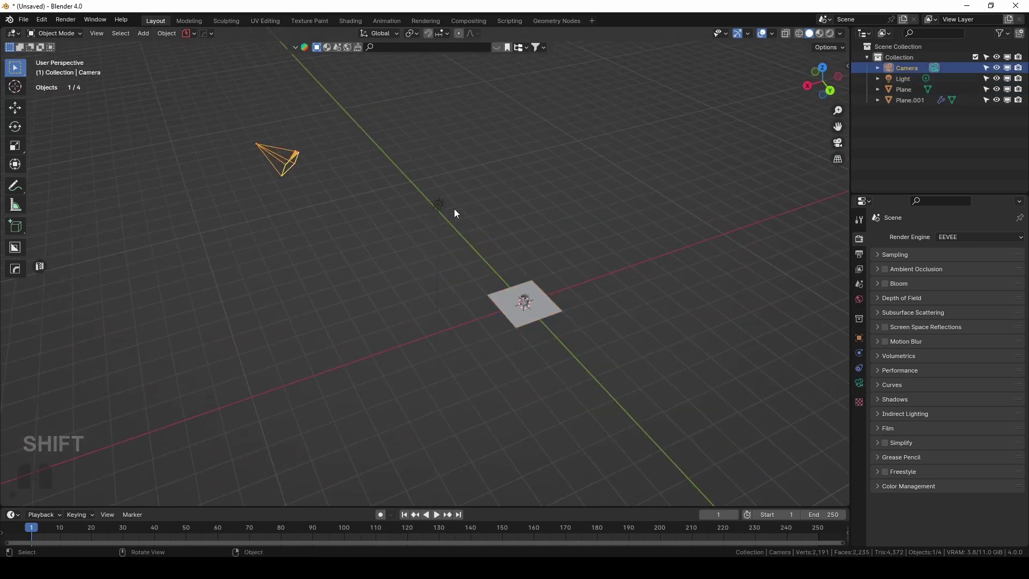
pyautogui.click(439, 204)
pyautogui.moveTo(481, 268); pyautogui.dragTo(589, 282, button='middle')
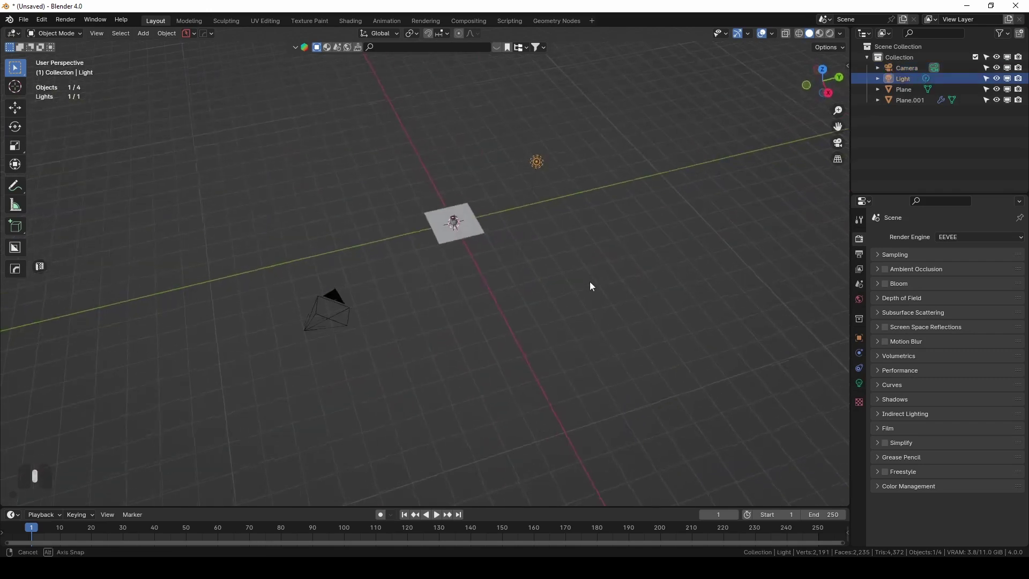
pyautogui.keyDown('shift'); pyautogui.moveTo(564, 246); pyautogui.dragTo(529, 272, button='middle'); pyautogui.keyUp('shift')
pyautogui.press('x')
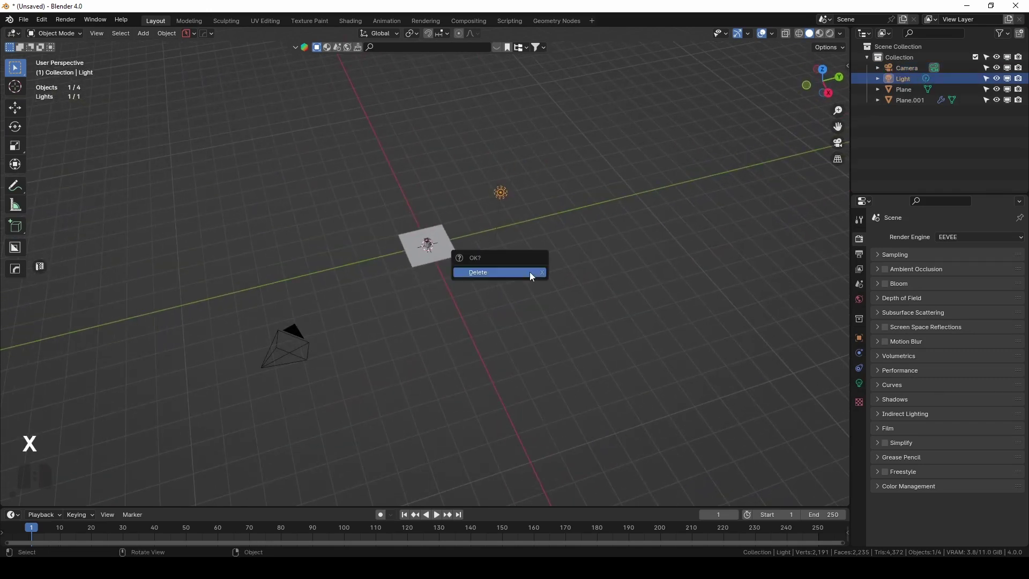
pyautogui.click(529, 273)
# - Frame the glass in the viewport and switch to rendered shading
pyautogui.scroll(4, 423, 246)
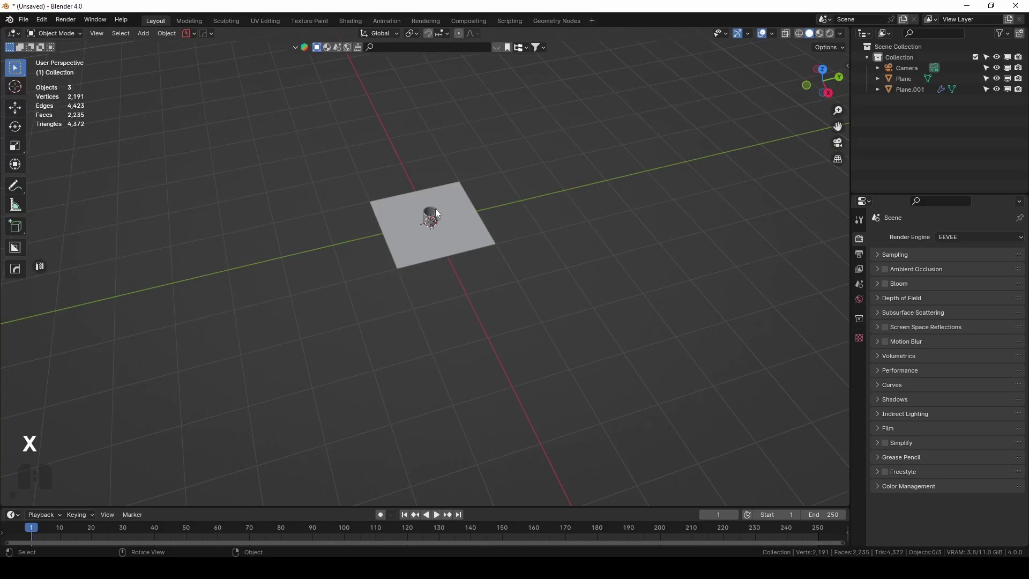
pyautogui.click(435, 214)
pyautogui.press('KP_Decimal')
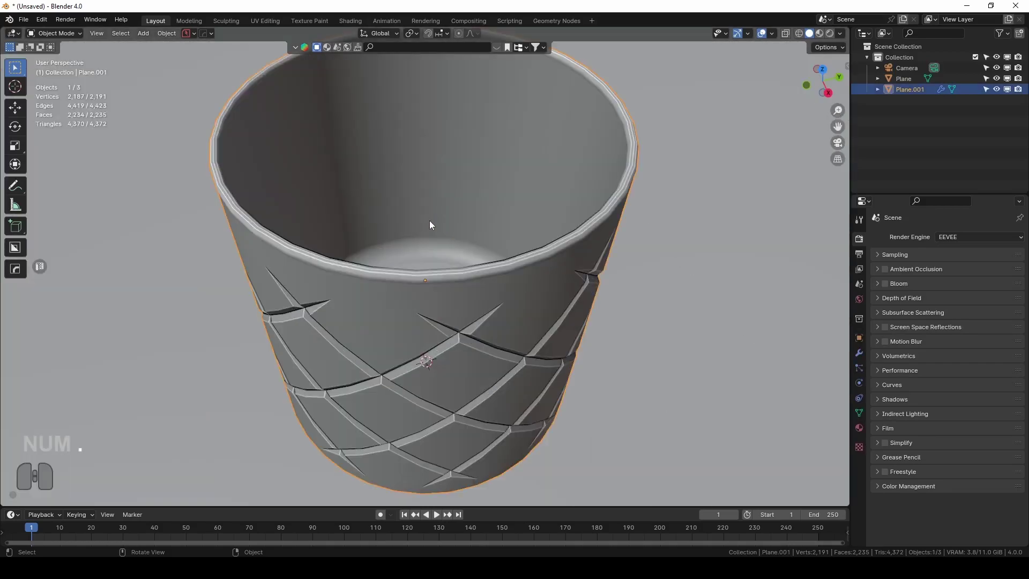
pyautogui.scroll(-5, 430, 221)
pyautogui.moveTo(458, 408); pyautogui.dragTo(471, 342, button='middle')
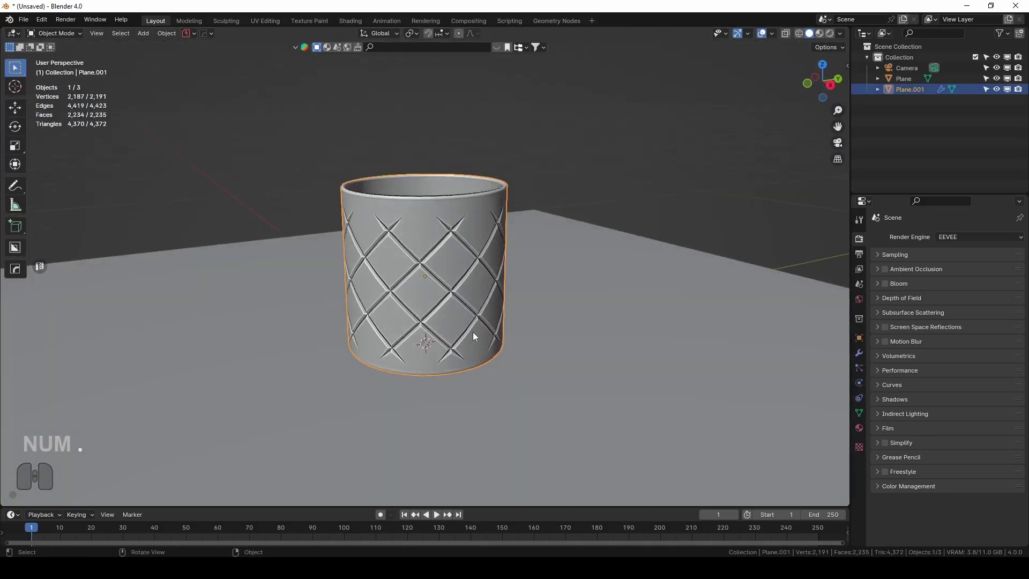
pyautogui.click(829, 33)
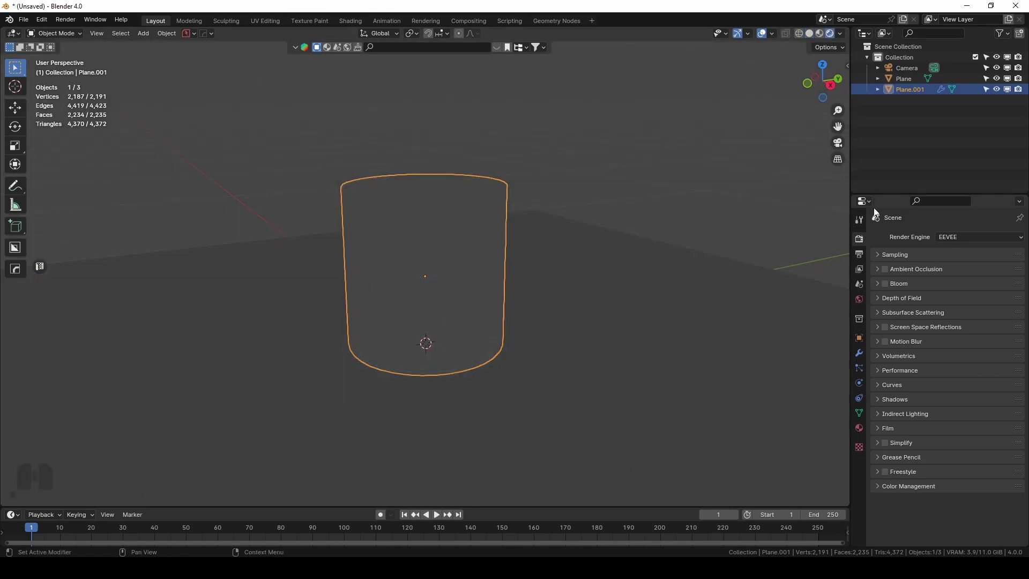
# - Set the render engine to Cycles and select the ground plane
pyautogui.click(970, 239)
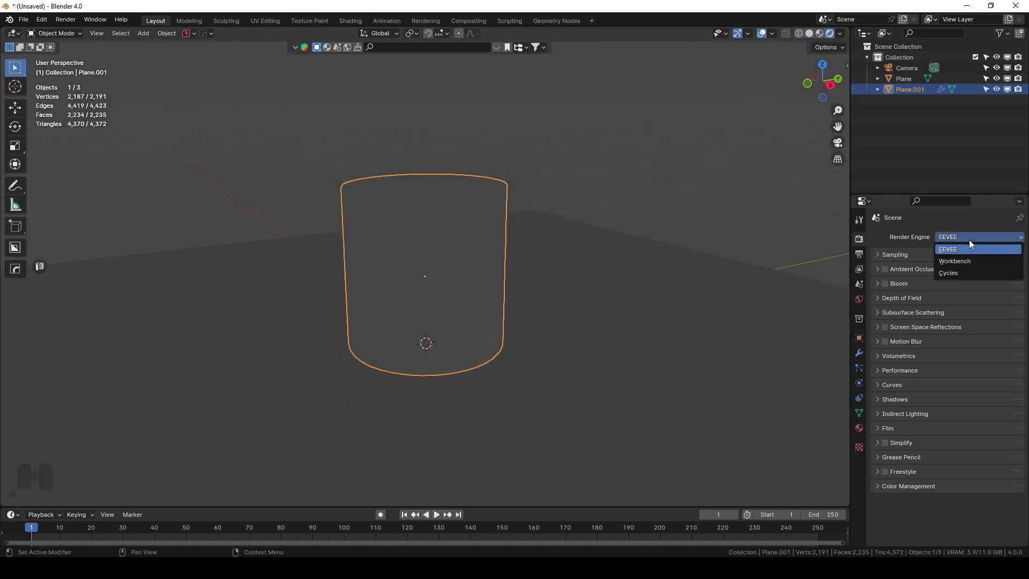
pyautogui.click(959, 275)
pyautogui.scroll(-4, 568, 300)
pyautogui.click(544, 328)
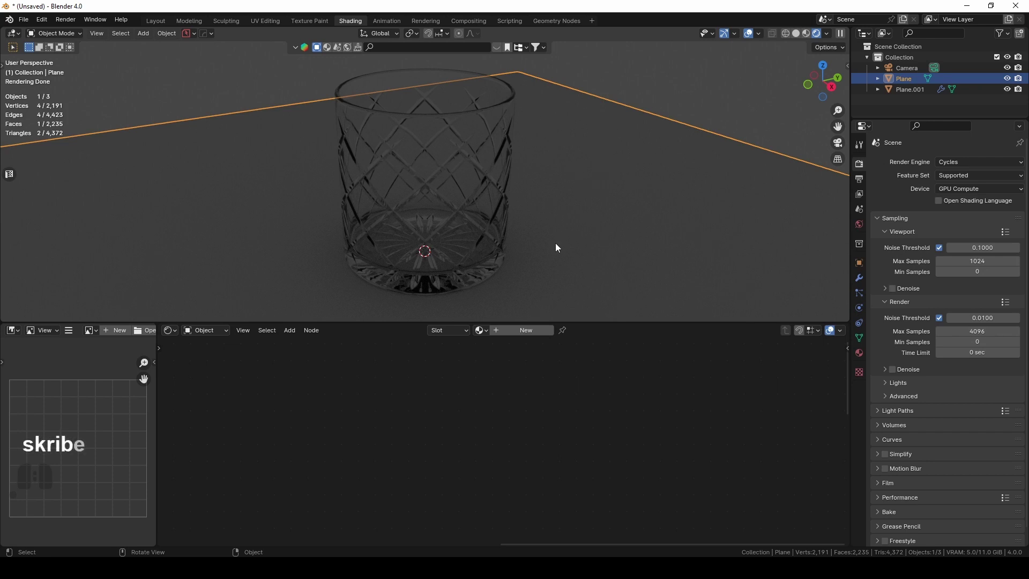
# - Show the World shader nodes and set the Background strength to 0
pyautogui.click(204, 330)
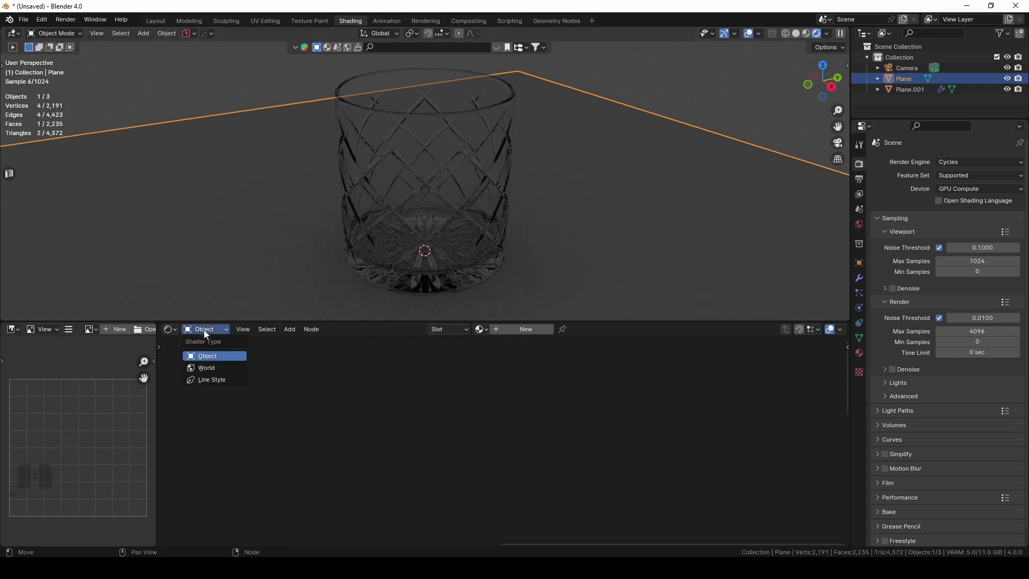
pyautogui.click(207, 367)
pyautogui.scroll(6, 401, 445)
pyautogui.moveTo(332, 471); pyautogui.dragTo(585, 447, button='middle')
pyautogui.scroll(5, 585, 447)
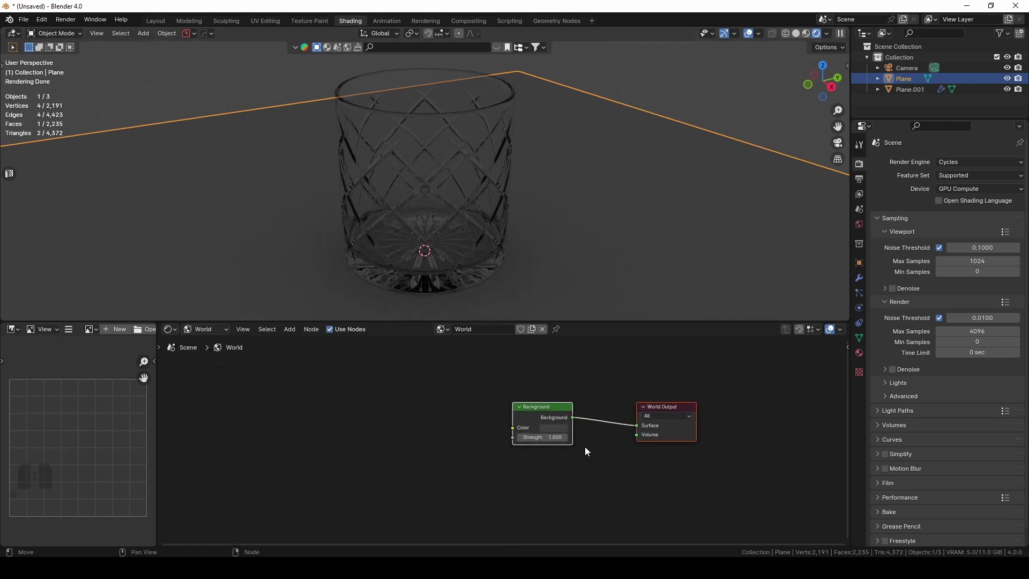
pyautogui.click(546, 438)
pyautogui.write('0')
pyautogui.press('Return')
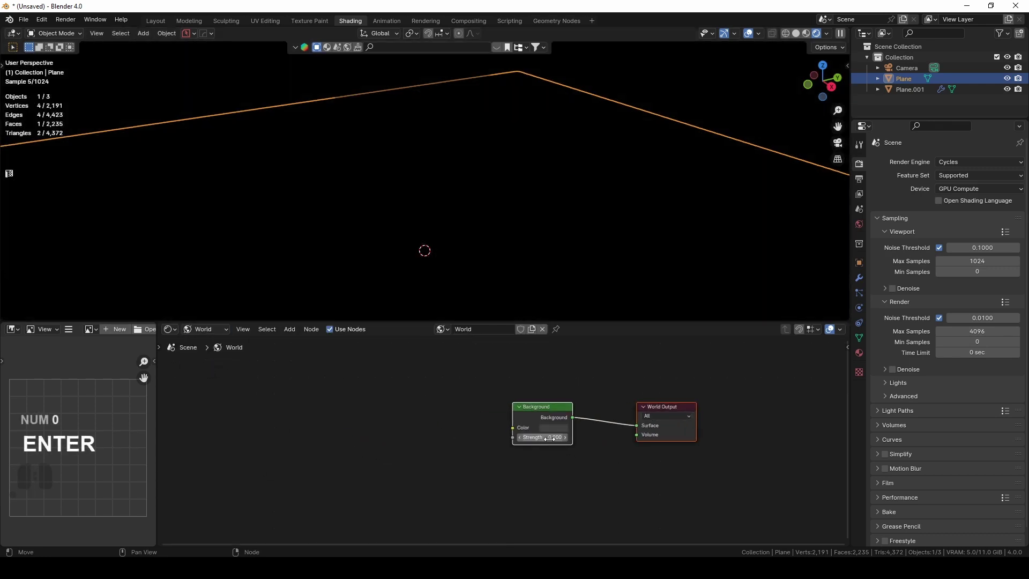
# - Add an area light and raise it along the Z axis to hang above the glass
pyautogui.hotkey('shift', 'a')
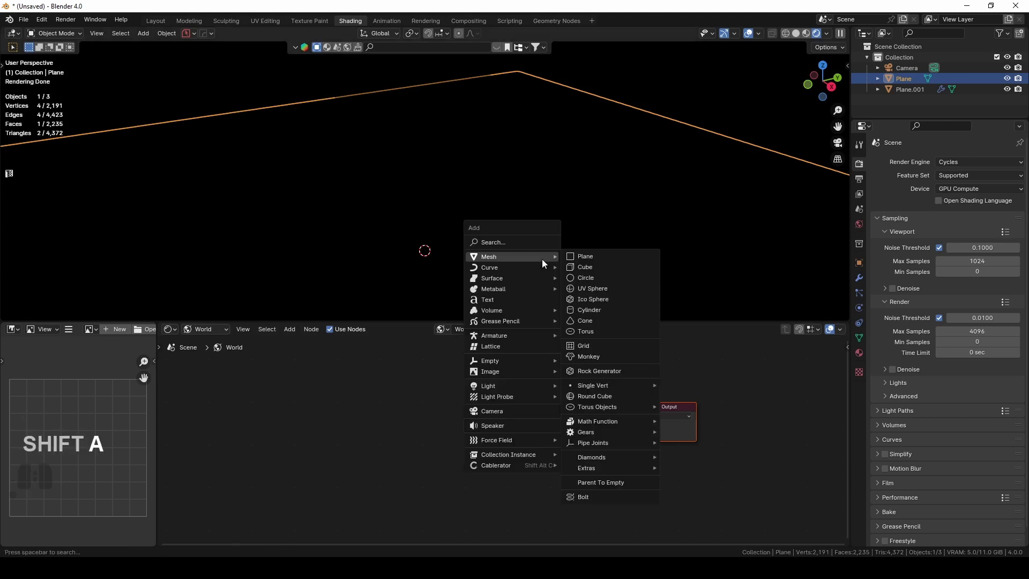
pyautogui.moveTo(519, 387)
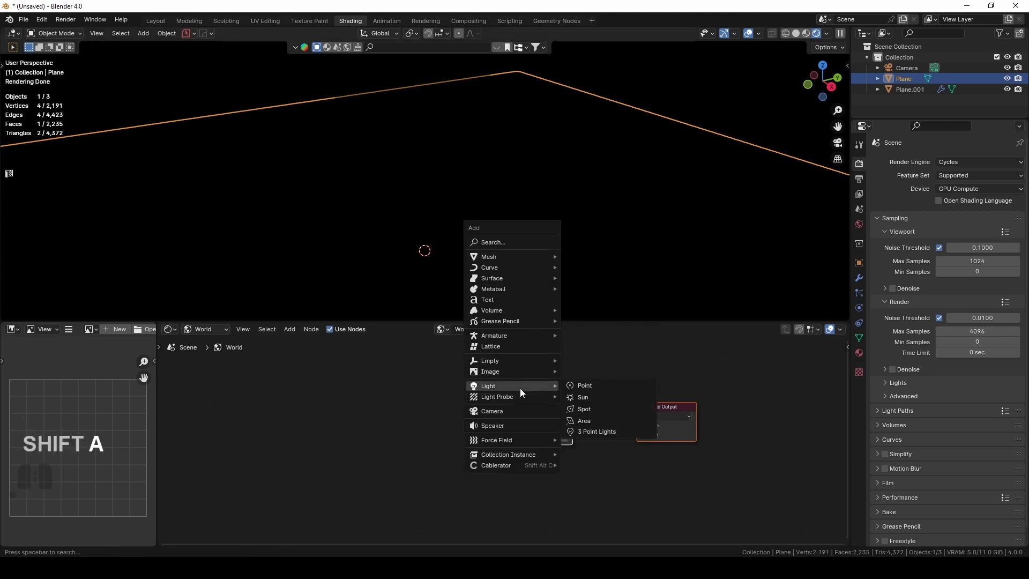
pyautogui.click(596, 419)
pyautogui.press('g')
pyautogui.press('z')
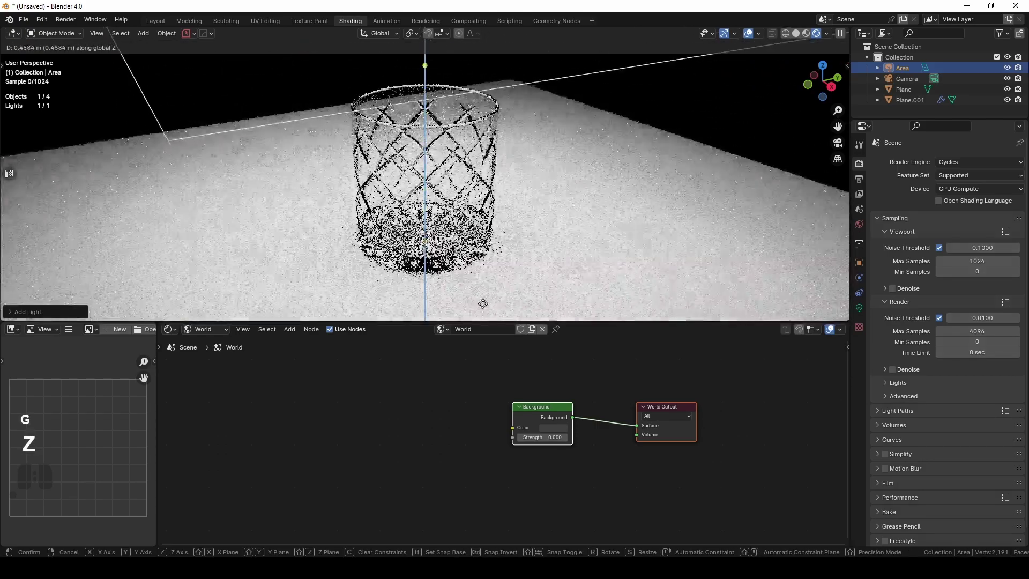
pyautogui.click(480, 241)
pyautogui.moveTo(410, 262); pyautogui.dragTo(439, 292, button='middle')
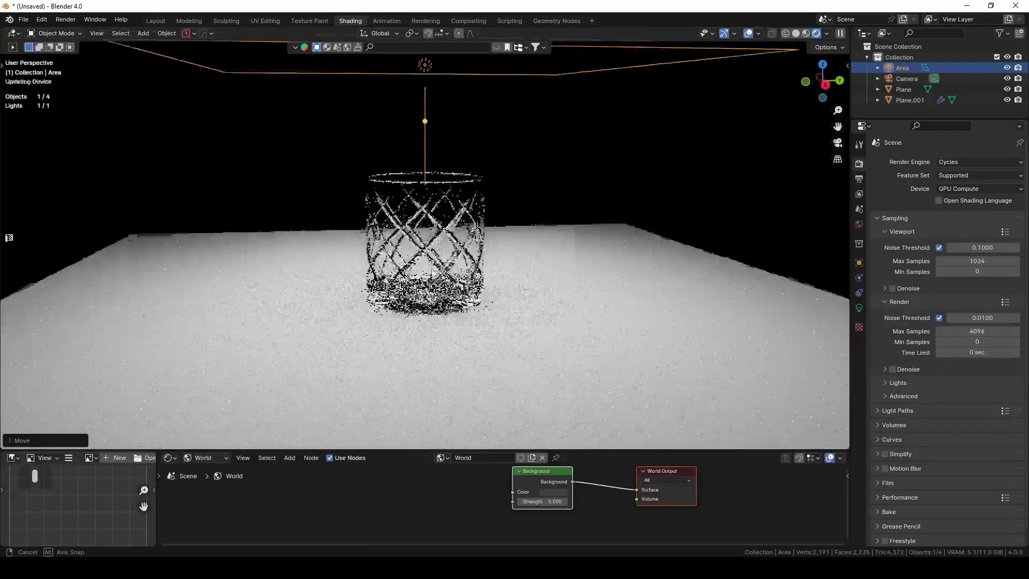
pyautogui.moveTo(435, 171); pyautogui.dragTo(480, 235, button='middle')
pyautogui.scroll(4, 445, 224)
pyautogui.scroll(-2, 445, 226)
pyautogui.scroll(-5, 455, 269)
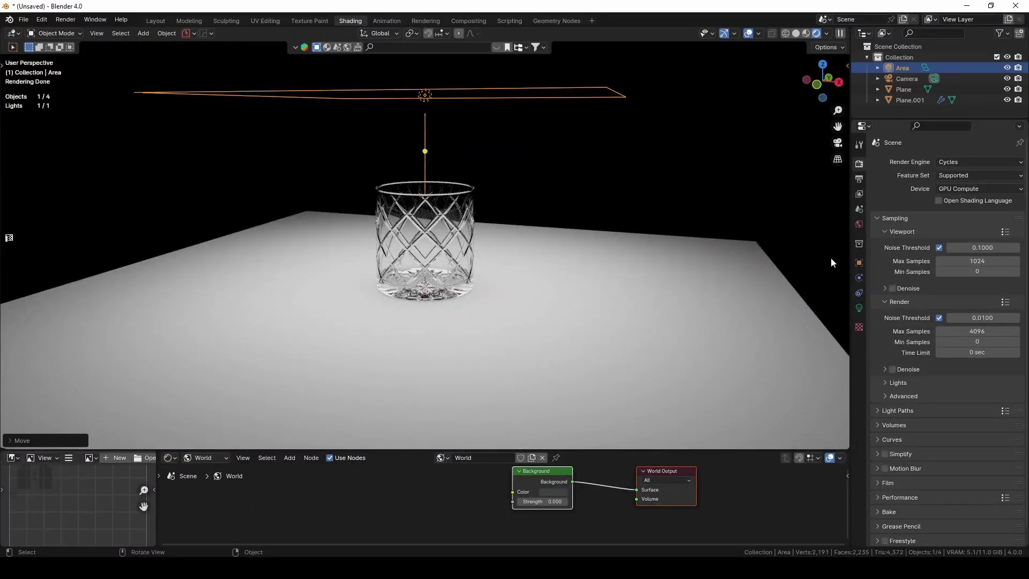
# - Add a Track To constraint aiming the area light at the glass, and move the light off to the glass's side
pyautogui.click(860, 293)
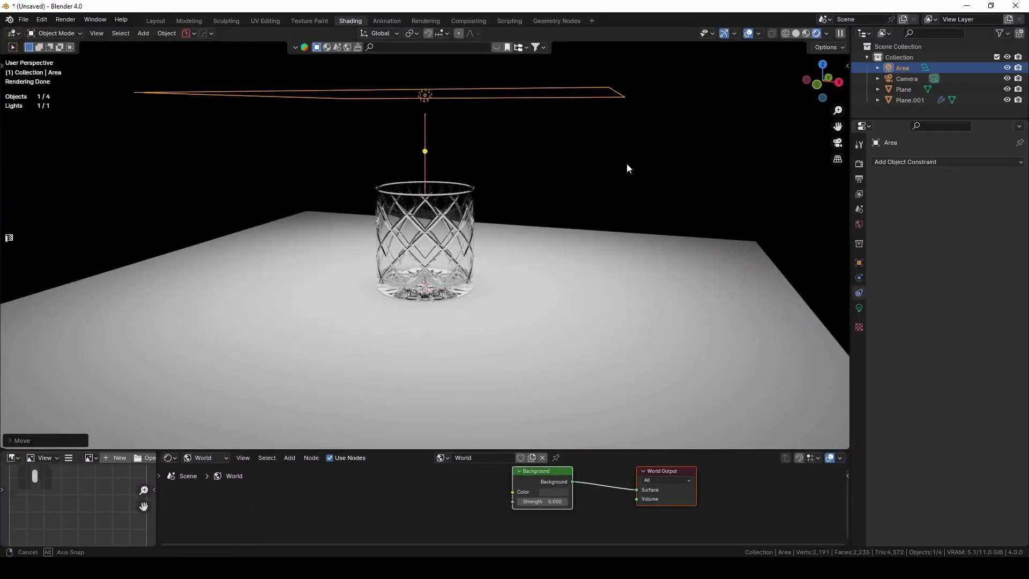
pyautogui.moveTo(626, 163); pyautogui.dragTo(641, 173, button='middle')
pyautogui.click(931, 162)
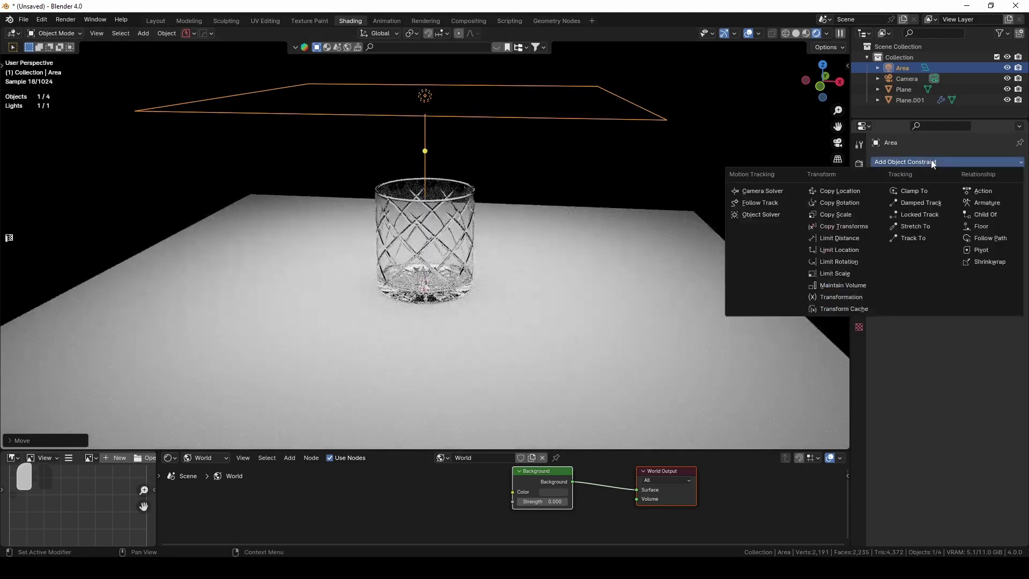
pyautogui.click(917, 239)
pyautogui.click(1004, 195)
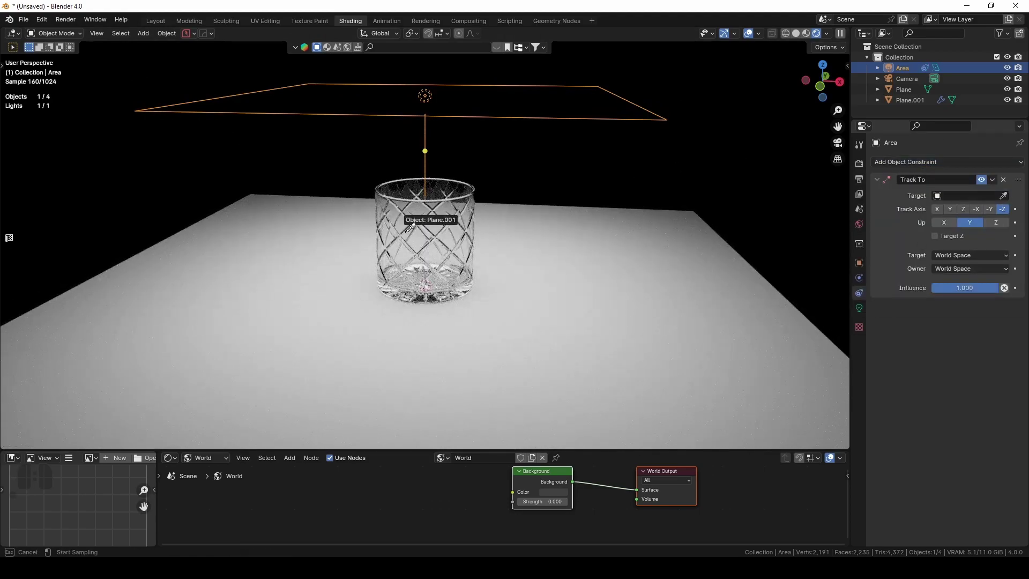
pyautogui.click(431, 224)
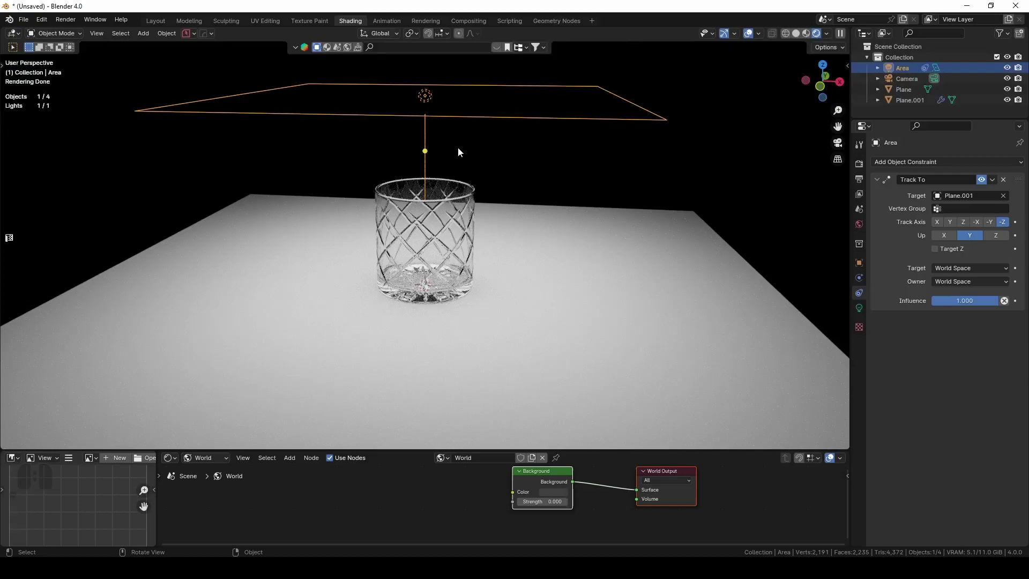
pyautogui.press('g')
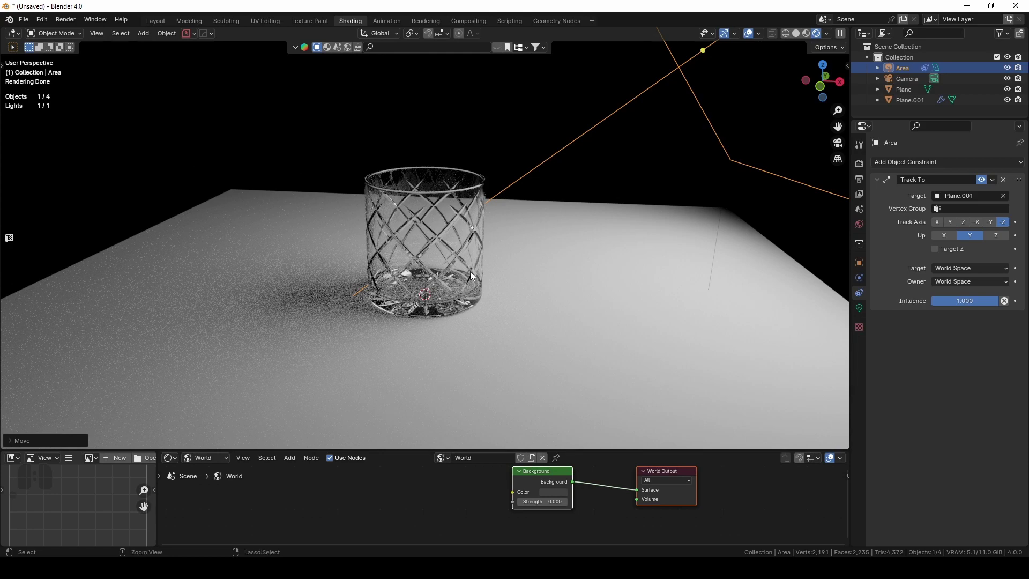
# - Align the camera to the current view of the glass
pyautogui.hotkey('ctrl', 'alt')
pyautogui.press('ctrl+alt+KP_0')
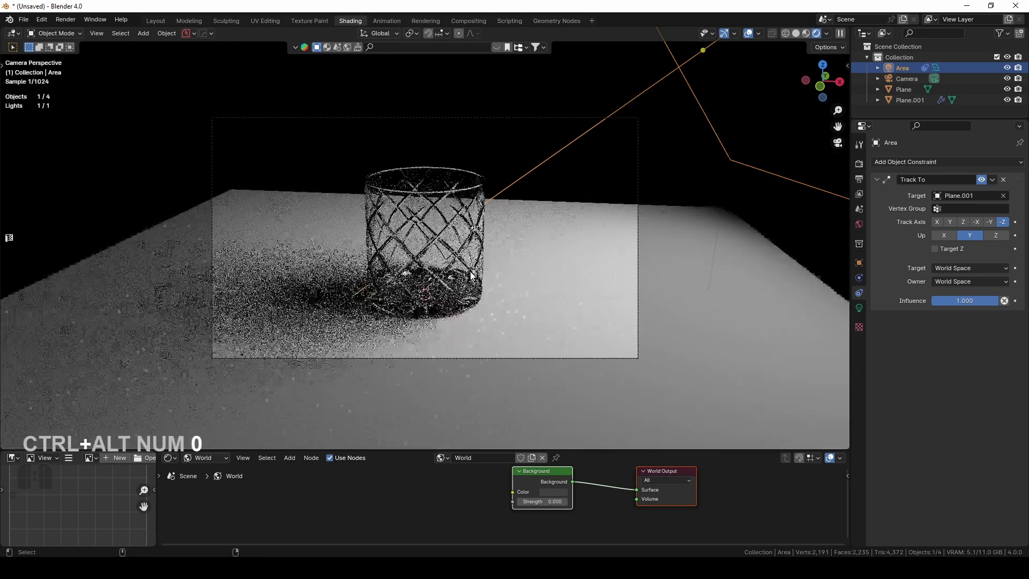
pyautogui.click(212, 177)
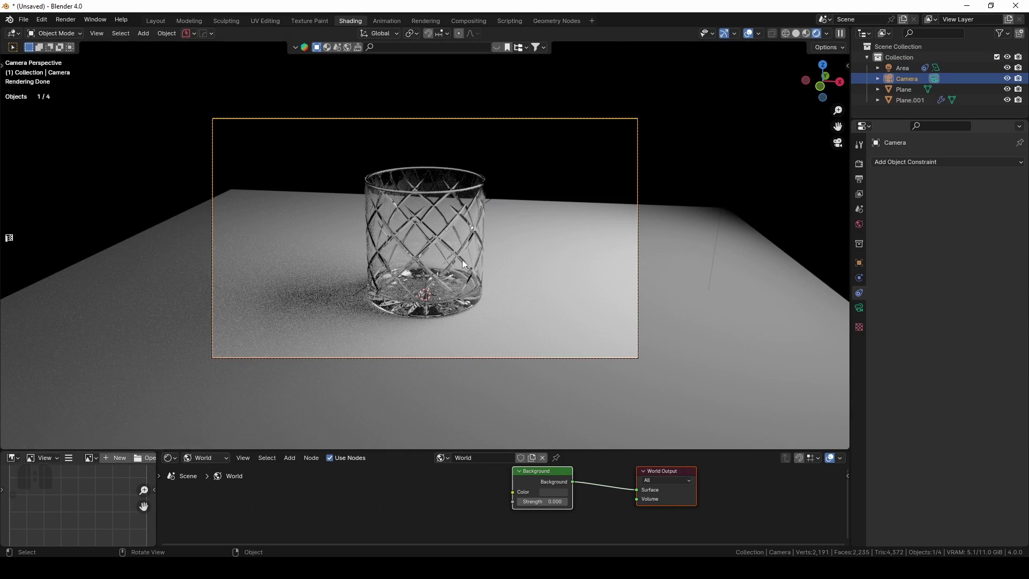
pyautogui.click(501, 295)
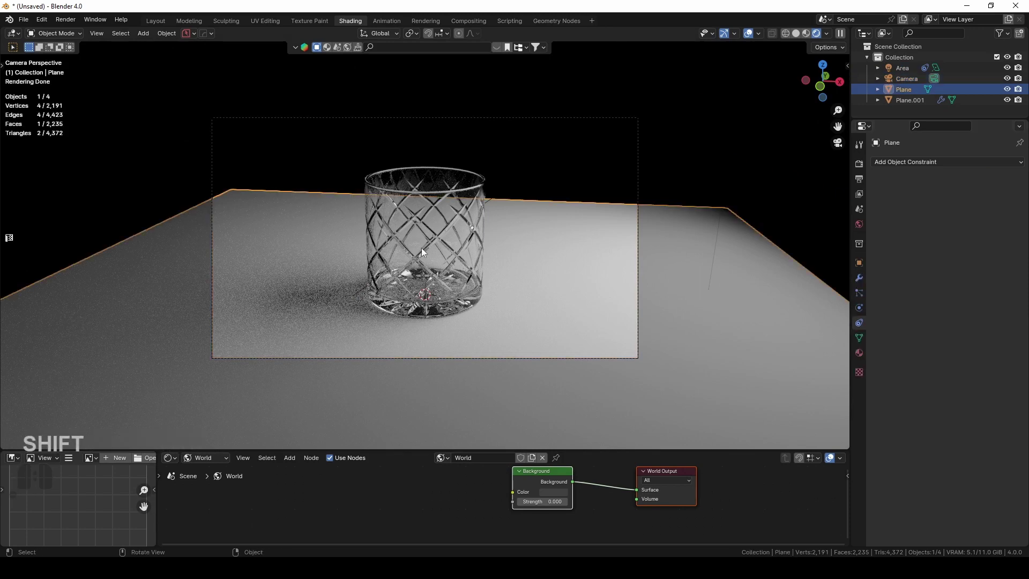
# - Add an empty at the scene centre and parent the camera to it
pyautogui.hotkey('shift', 'a')
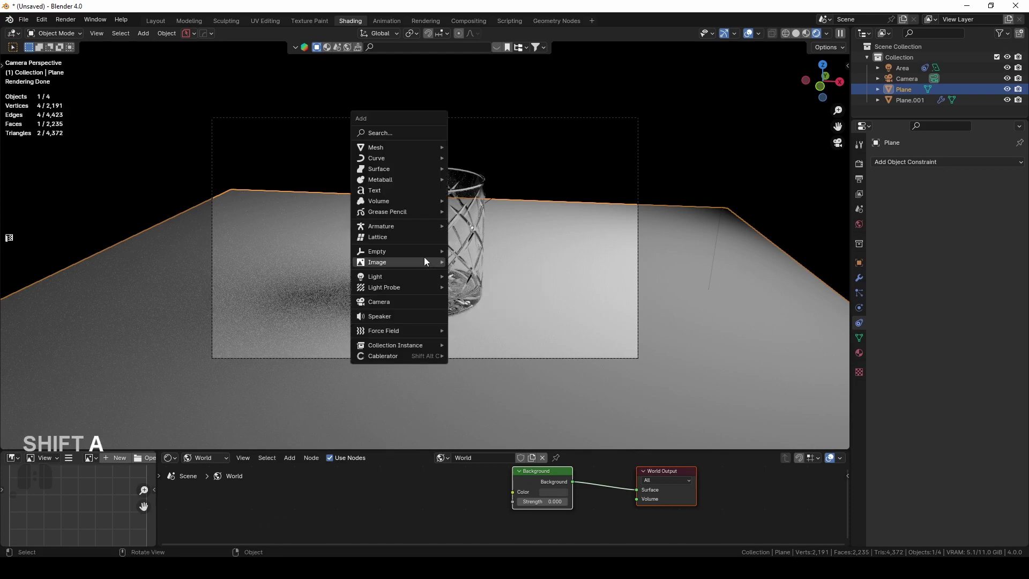
pyautogui.moveTo(422, 255)
pyautogui.click(479, 251)
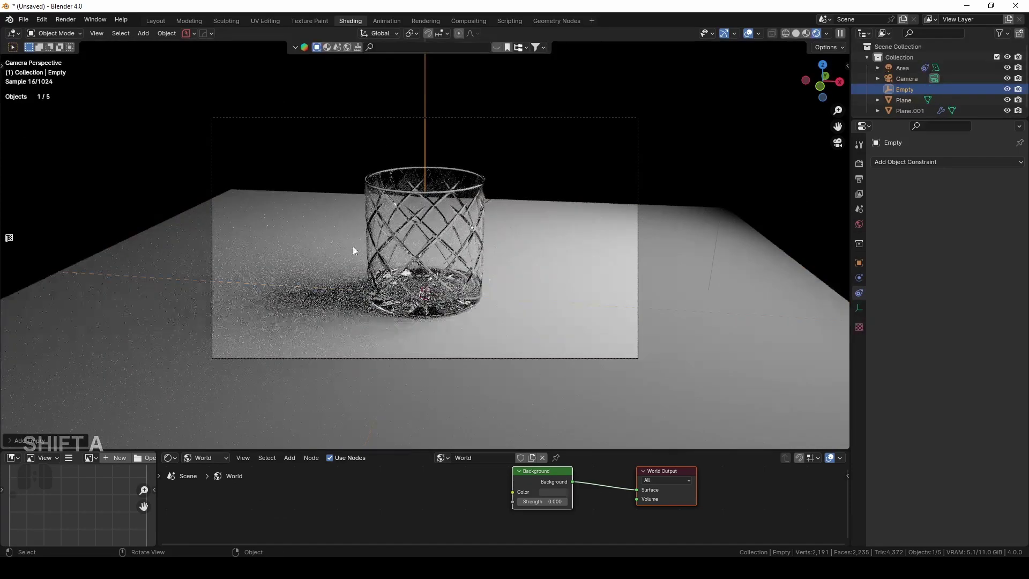
pyautogui.keyDown('shift'); pyautogui.click(329, 117); pyautogui.keyUp('shift')
pyautogui.keyDown('shift'); pyautogui.click(425, 102); pyautogui.keyUp('shift')
pyautogui.hotkey('ctrl', 'p')
pyautogui.press('Return')
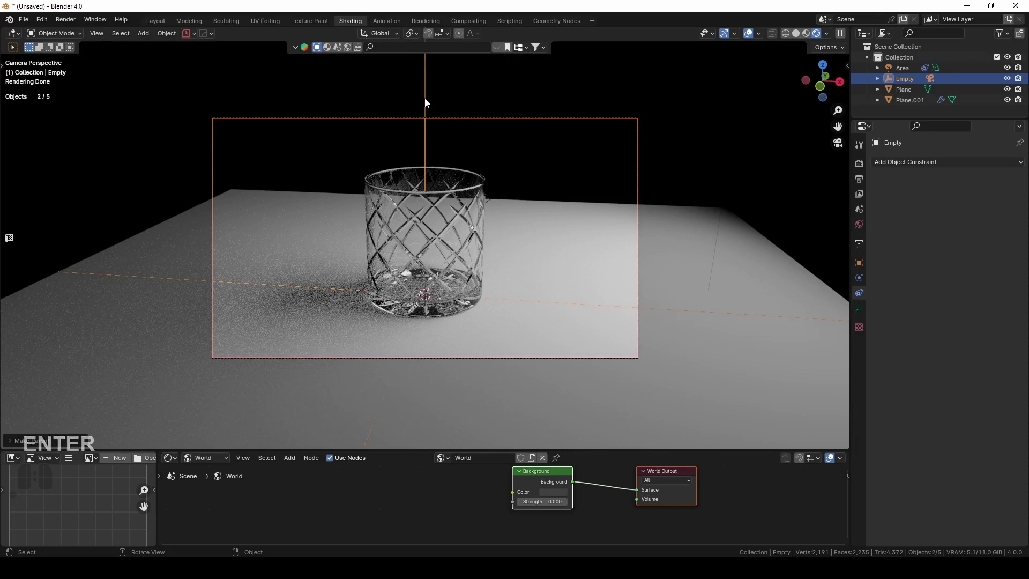
# - Try rotating the empty about the global Z axis to test the camera's orbit around the glass
pyautogui.click(425, 102)
pyautogui.press('r')
pyautogui.press('z')
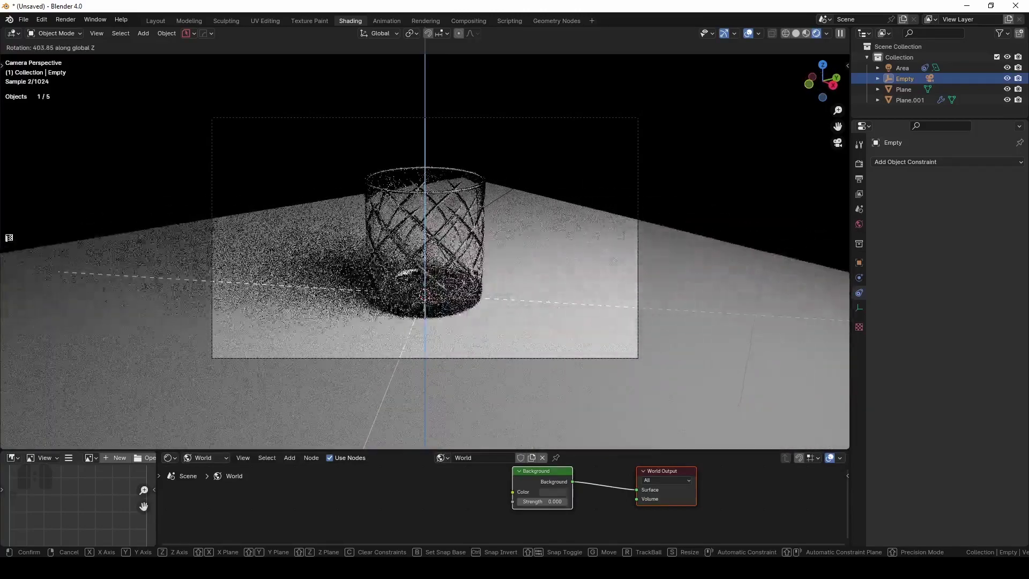
pyautogui.rightClick(555, 248)
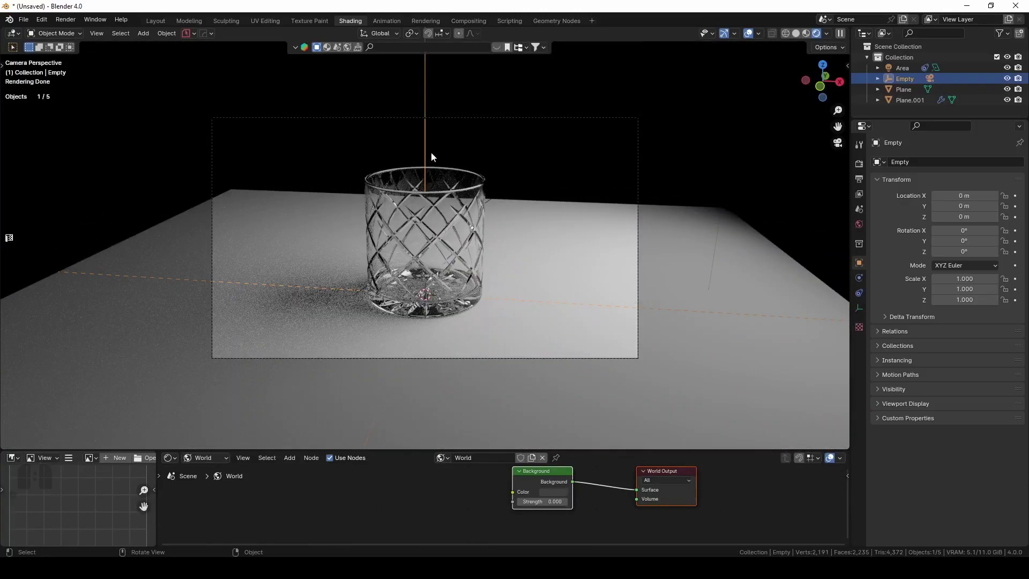
# - Drive the empty's Z rotation with the expression #frame and play the animation to test the orbit
pyautogui.click(963, 253)
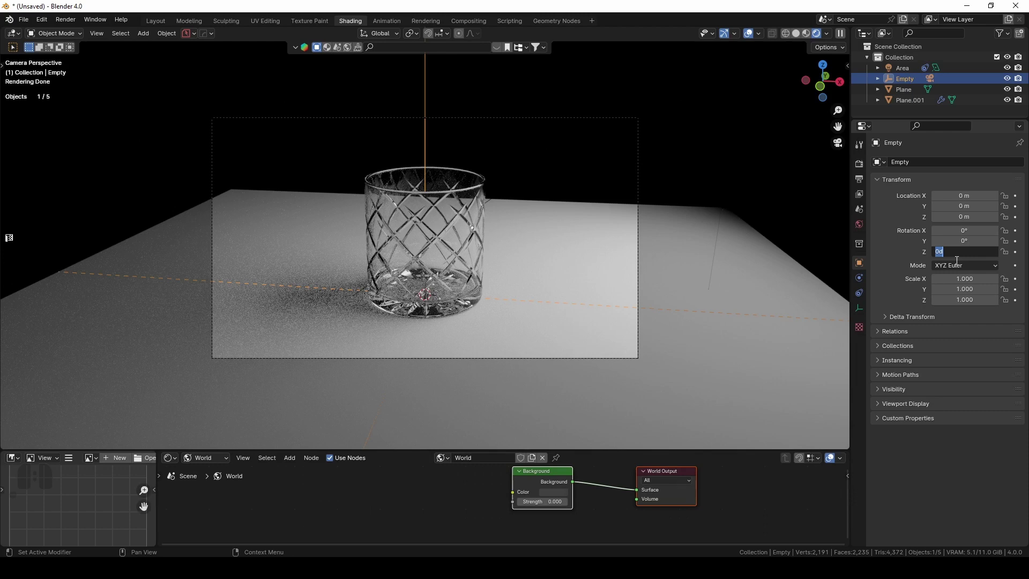
pyautogui.write('#frame')
pyautogui.press('Return')
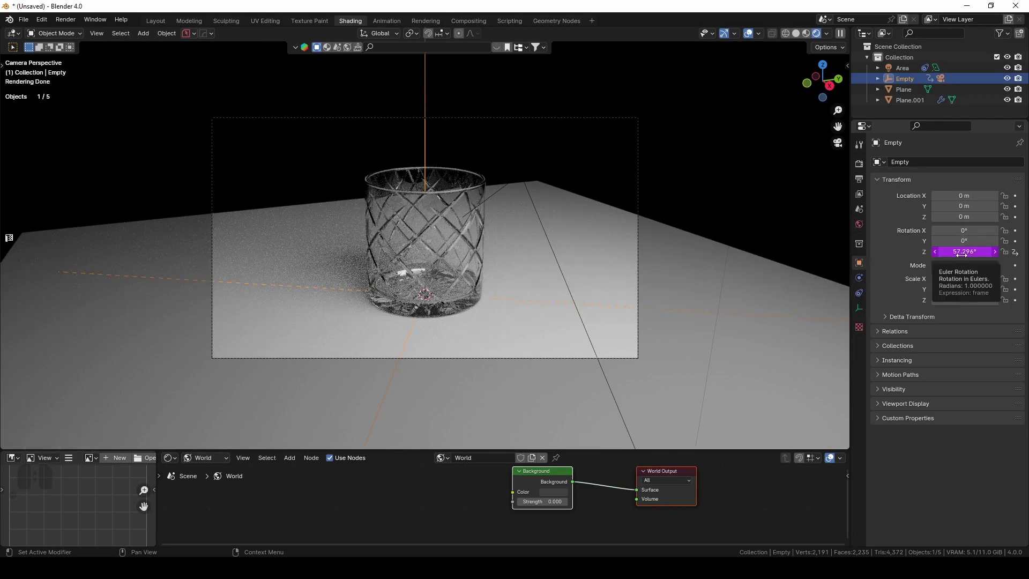
pyautogui.press('space')
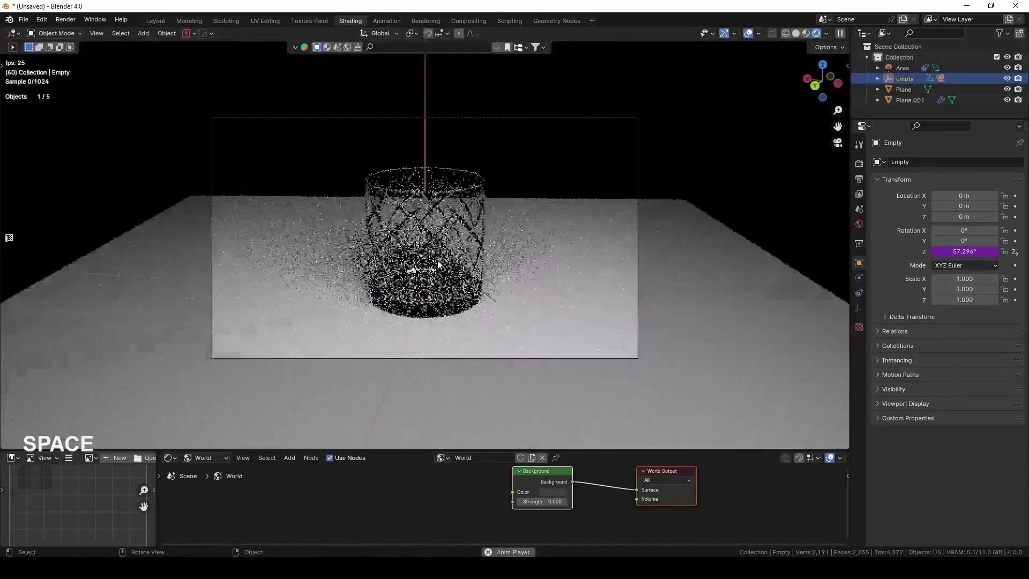
pyautogui.press('space')
# - Set the empty's Z rotation driver expression to frame/100 and play the animation to check the orbit speed
pyautogui.doubleClick(973, 251)
pyautogui.write('frame')
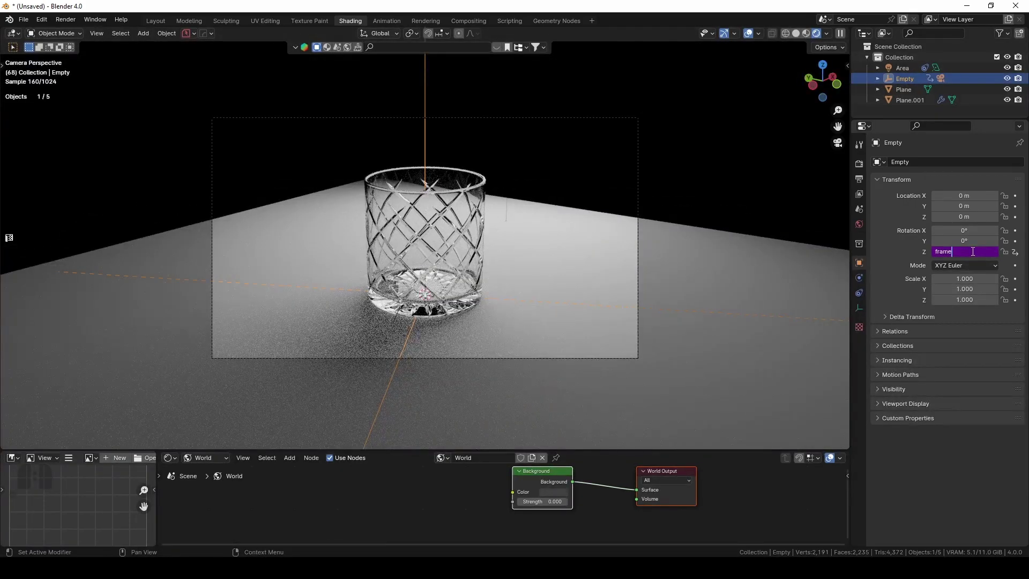
pyautogui.write('/100')
pyautogui.press('Return')
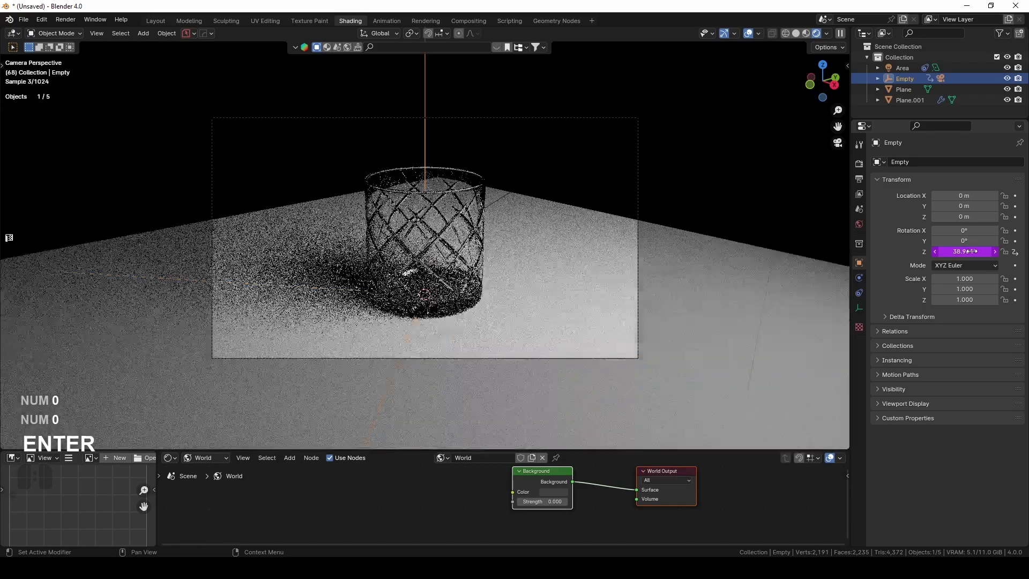
pyautogui.click(569, 289)
pyautogui.press('space')
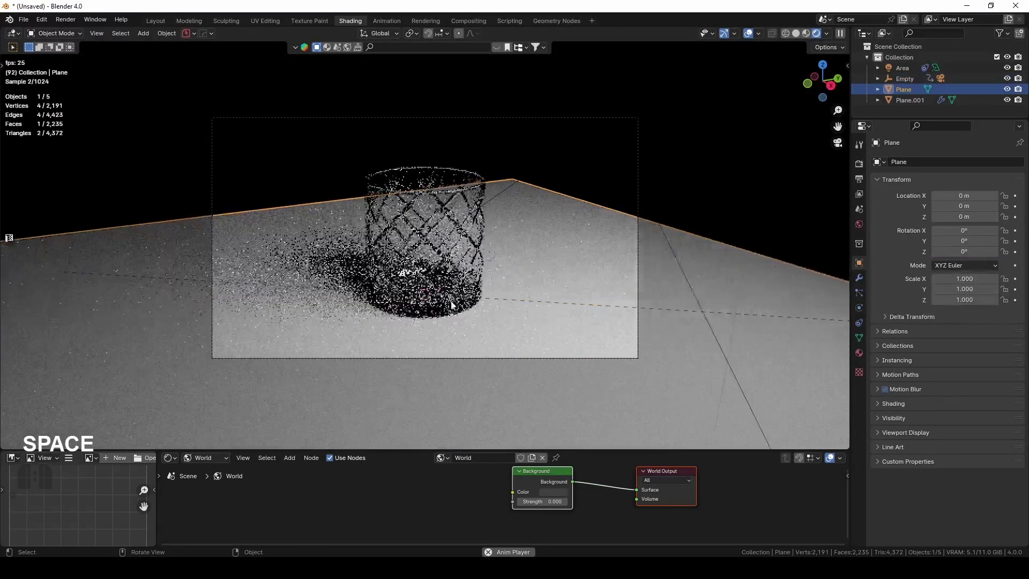
pyautogui.scroll(3, 405, 251)
pyautogui.scroll(-4, 405, 251)
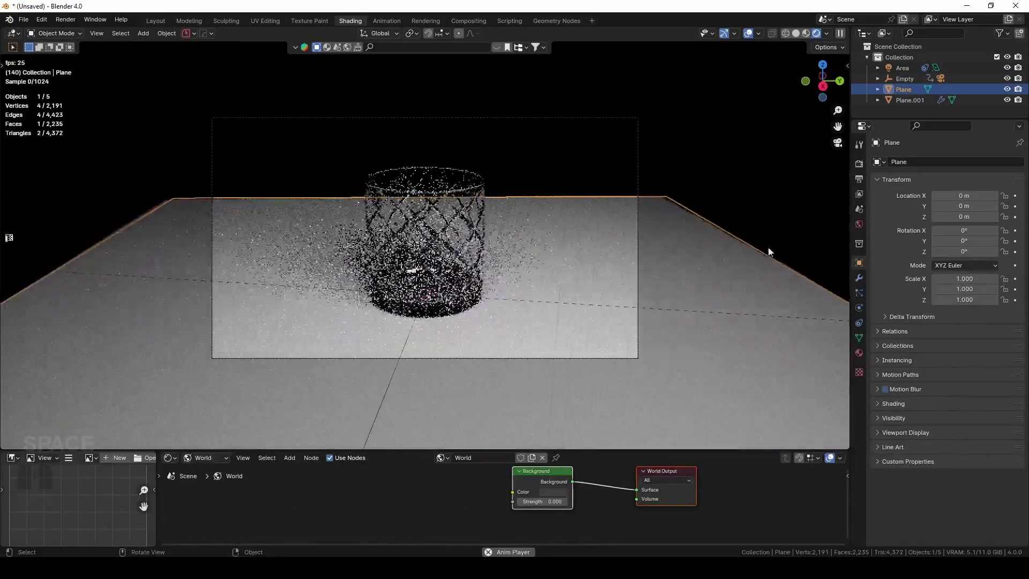
pyautogui.press('space')
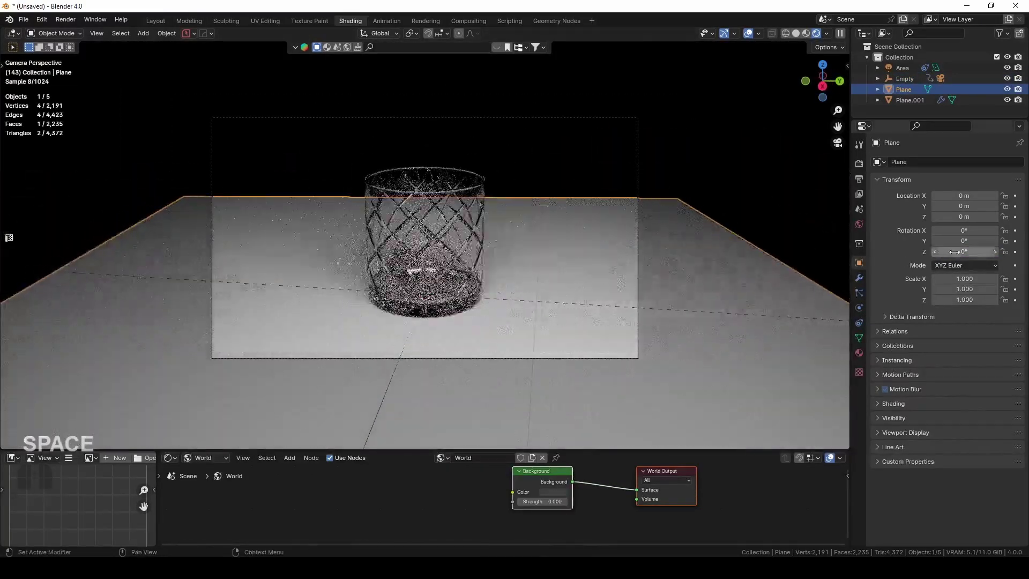
# - Set the empty's Z rotation driver expression to frame/20 and play the animation to check the camera orbit
pyautogui.click(423, 144)
pyautogui.click(981, 252)
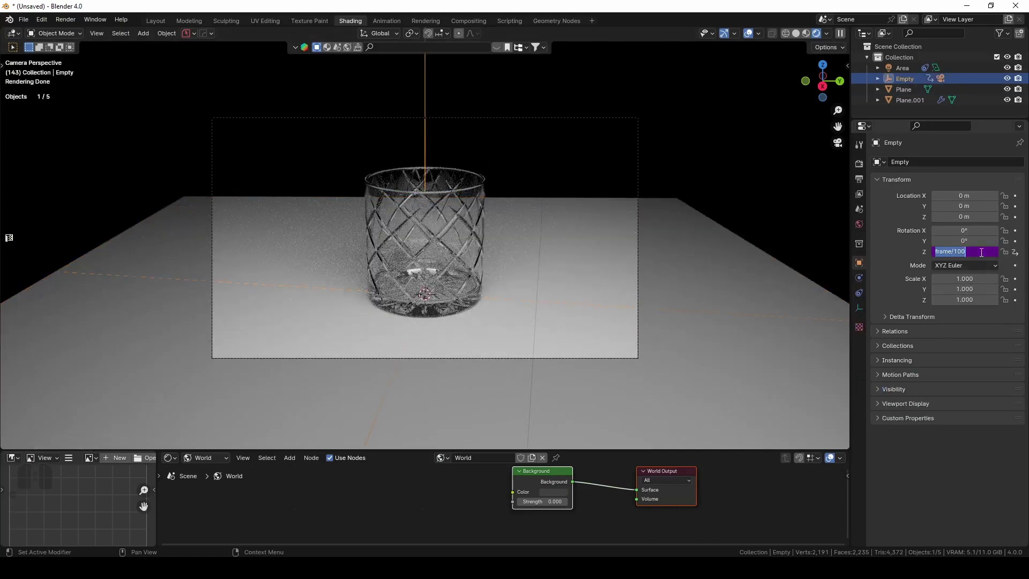
pyautogui.press('Right')
pyautogui.hotkey('shift', 'Left')
pyautogui.hotkey('shift', 'Left')
pyautogui.hotkey('shift', 'Left')
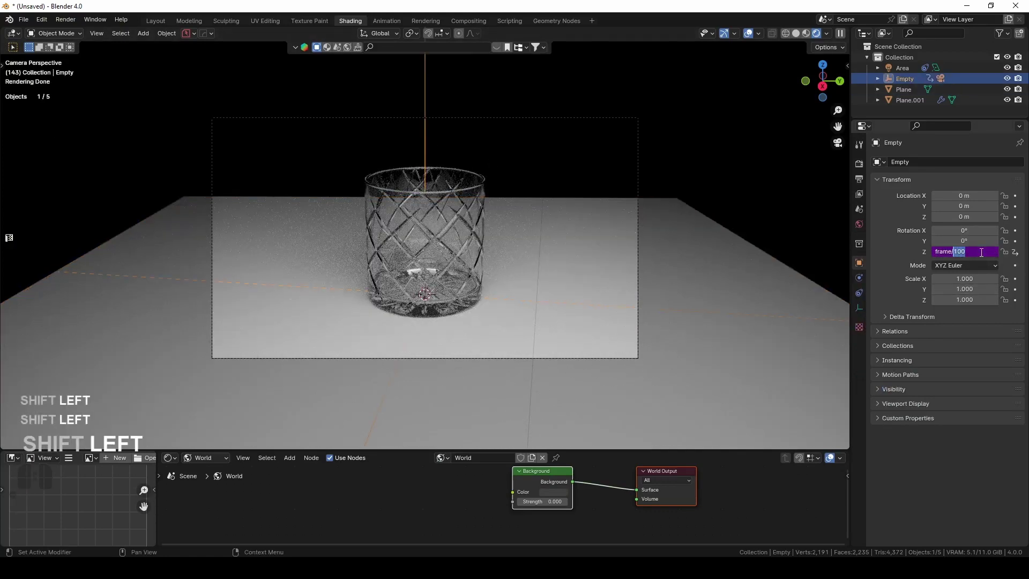
pyautogui.write('20')
pyautogui.press('Return')
pyautogui.press('space')
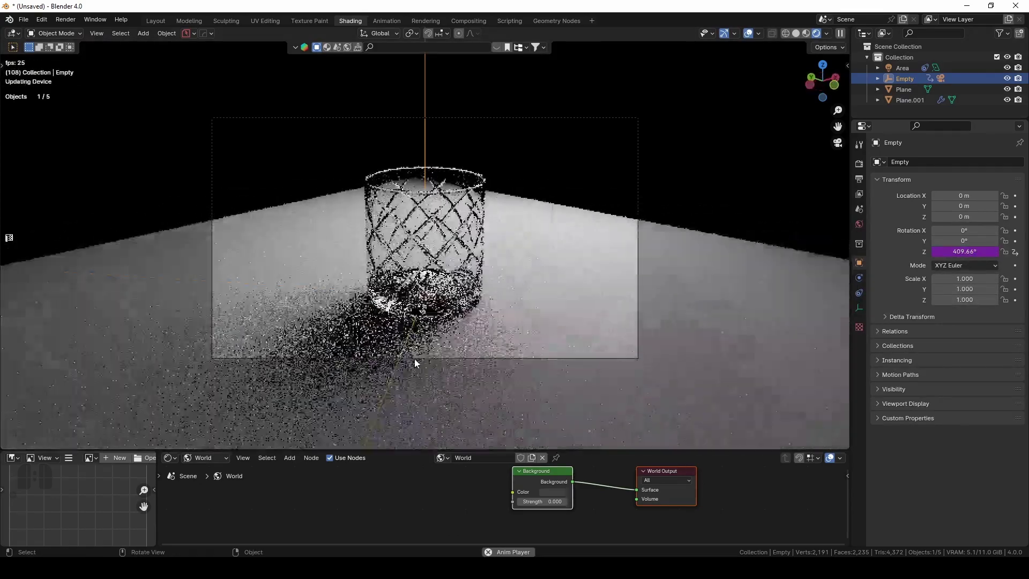
pyautogui.press('space')
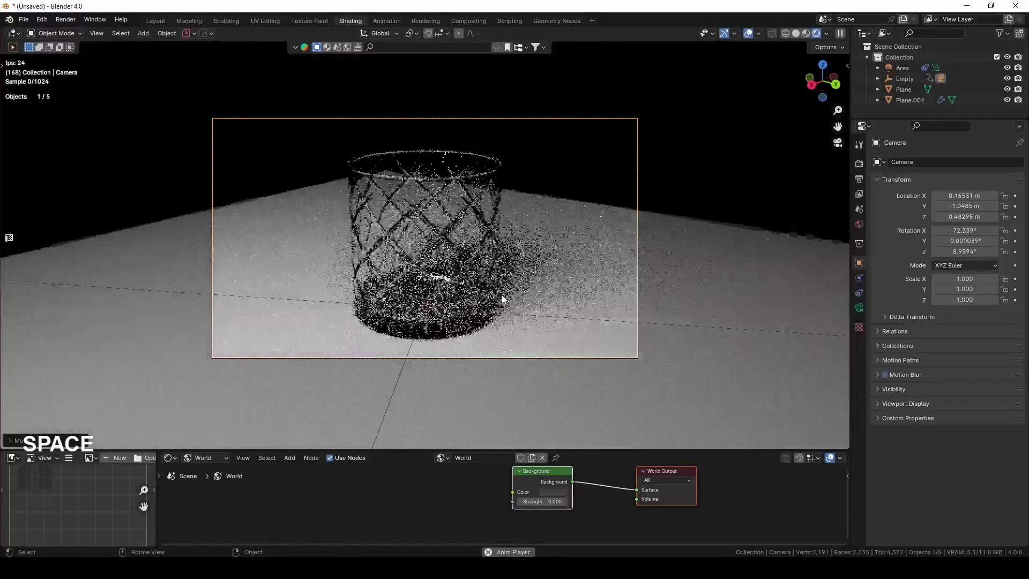
pyautogui.press('space')
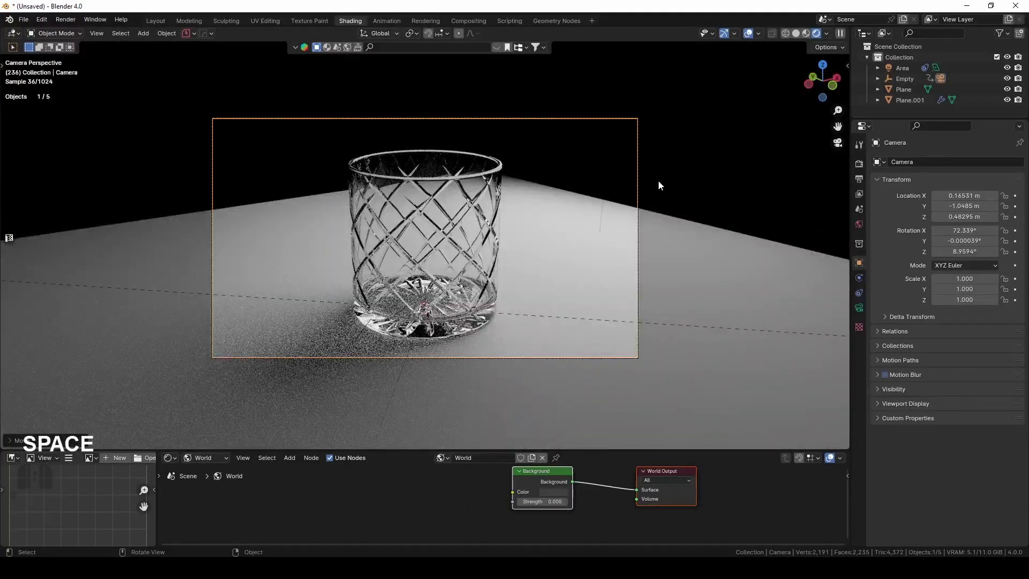
# - Duplicate the area light and place the copy about 2.2 m away, on the opposite side of the glass
pyautogui.click(898, 72)
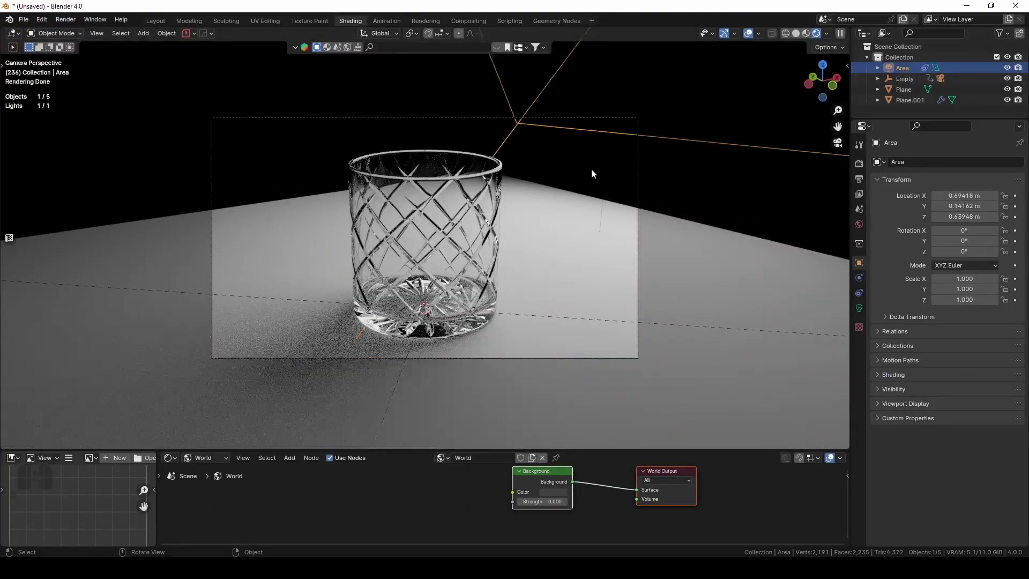
pyautogui.moveTo(591, 168); pyautogui.dragTo(541, 198, button='middle')
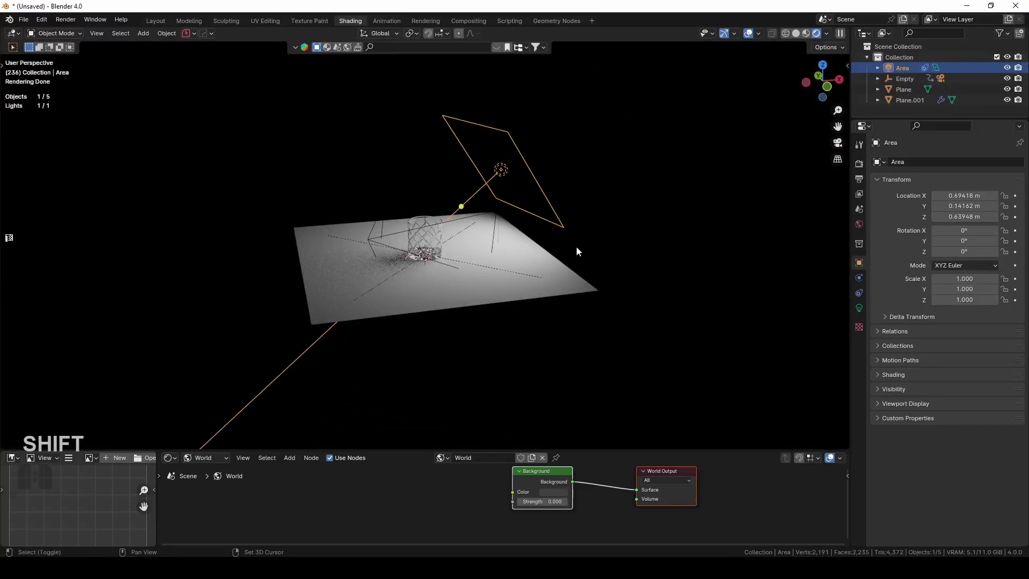
pyautogui.hotkey('shift', 'd')
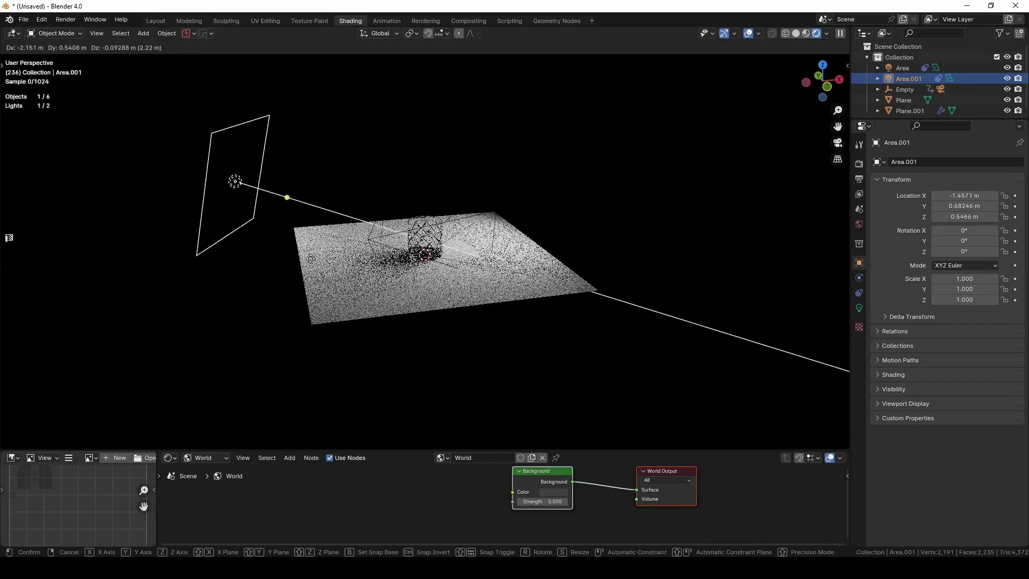
pyautogui.click(312, 255)
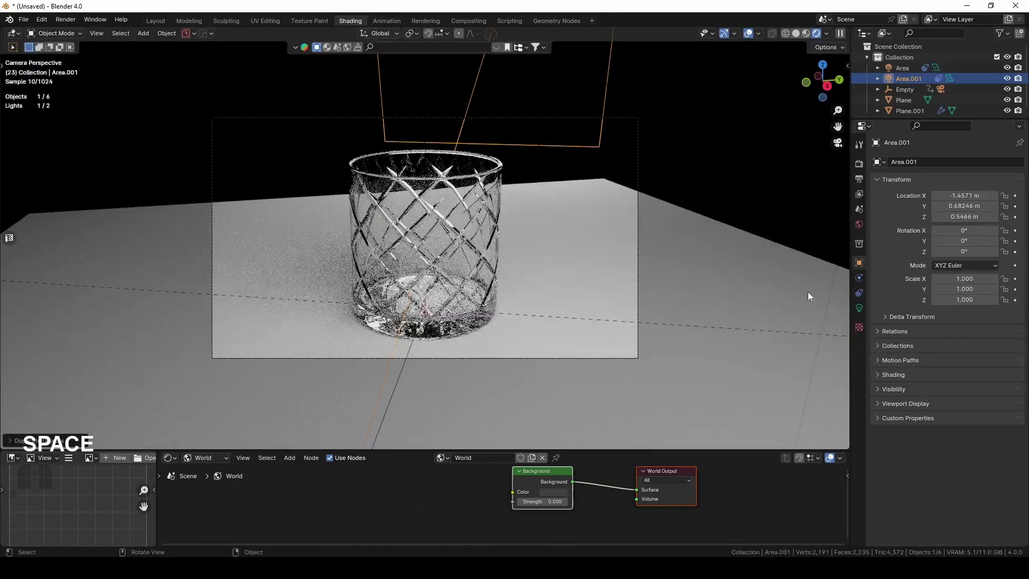
# - Set the duplicated area light's size to 0.229 m and the original area light's size to 0.215 m
pyautogui.click(859, 308)
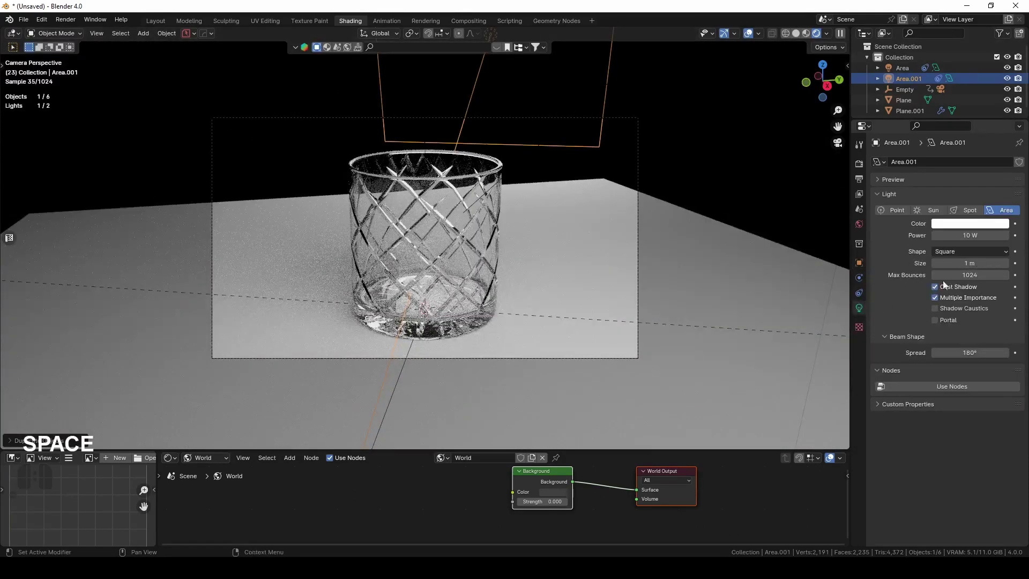
pyautogui.moveTo(982, 264)
pyautogui.mouseDown()
pyautogui.moveTo(941, 264)
pyautogui.moveTo(981, 254)
pyautogui.mouseUp()
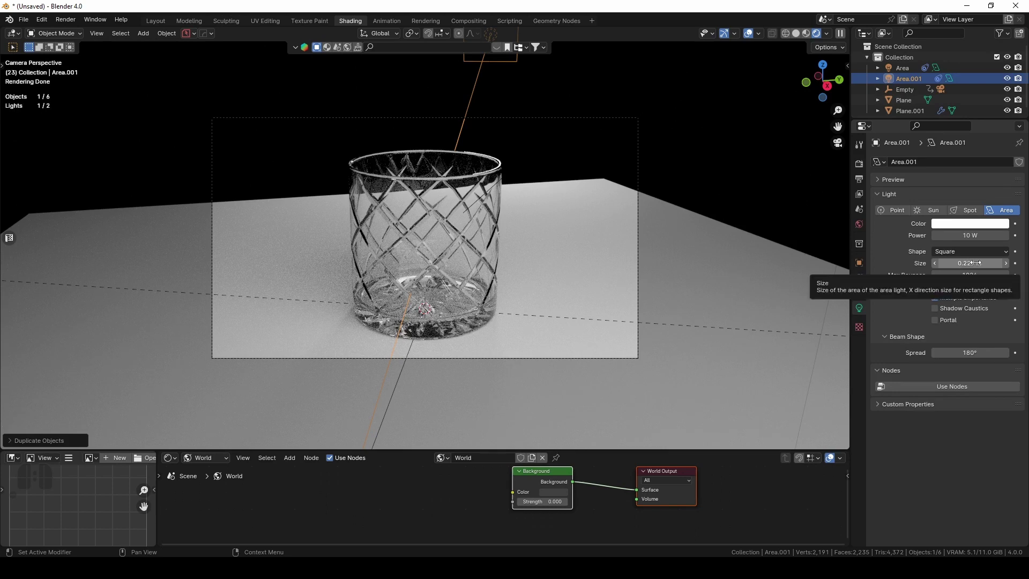
pyautogui.click(903, 68)
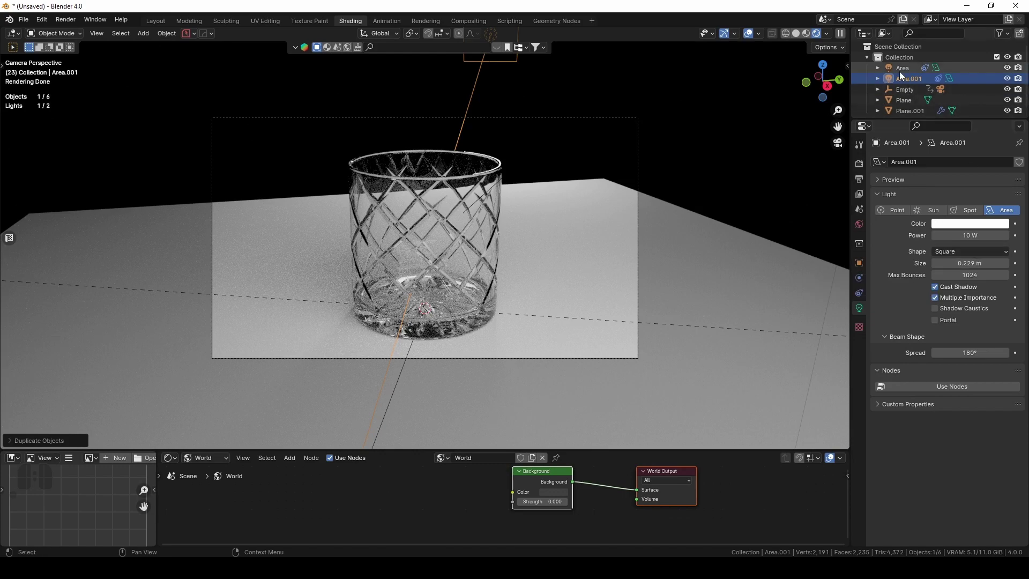
pyautogui.keyDown('shift'); pyautogui.moveTo(970, 263); pyautogui.dragTo(943, 263); pyautogui.keyUp('shift')
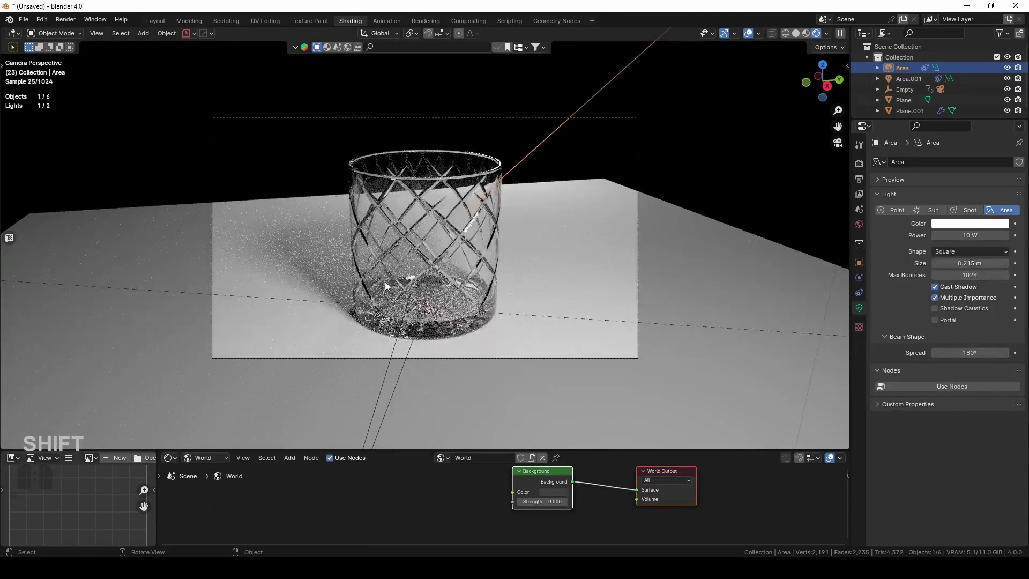
# - Select the floor plane, change the Image Editor area to an Asset Browser and enlarge the area for browsing
pyautogui.click(534, 251)
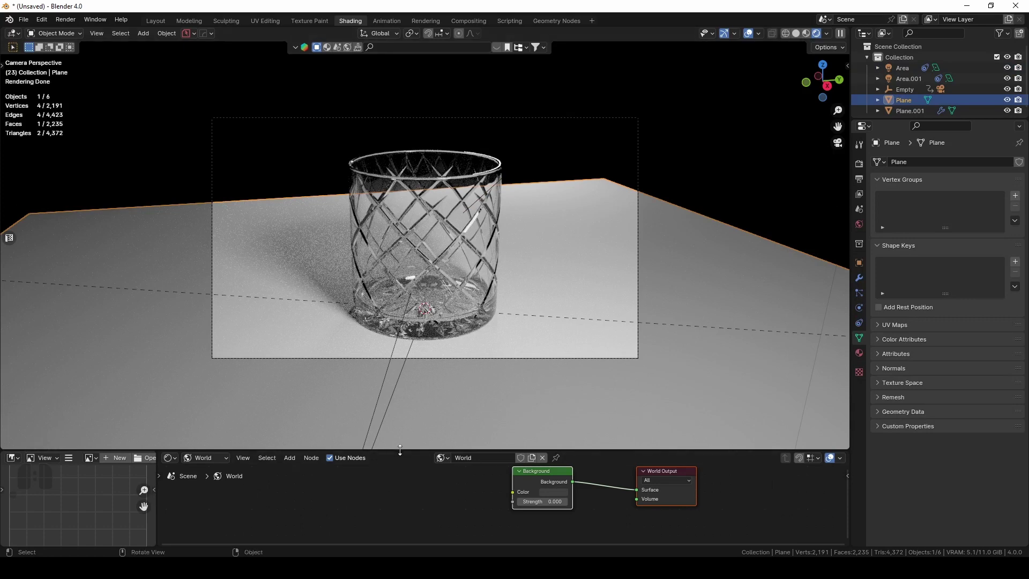
pyautogui.moveTo(397, 450); pyautogui.dragTo(397, 401)
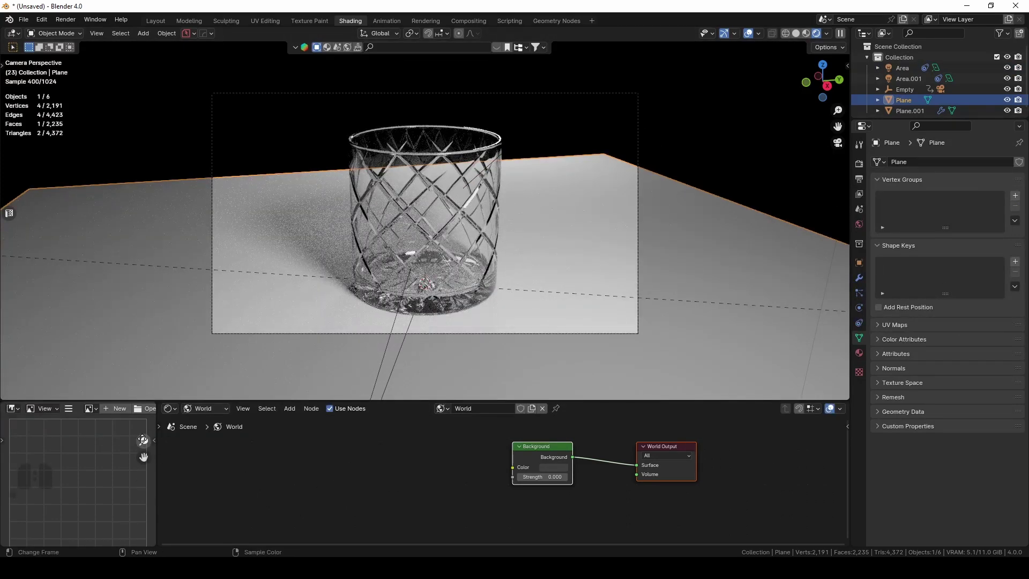
pyautogui.click(15, 409)
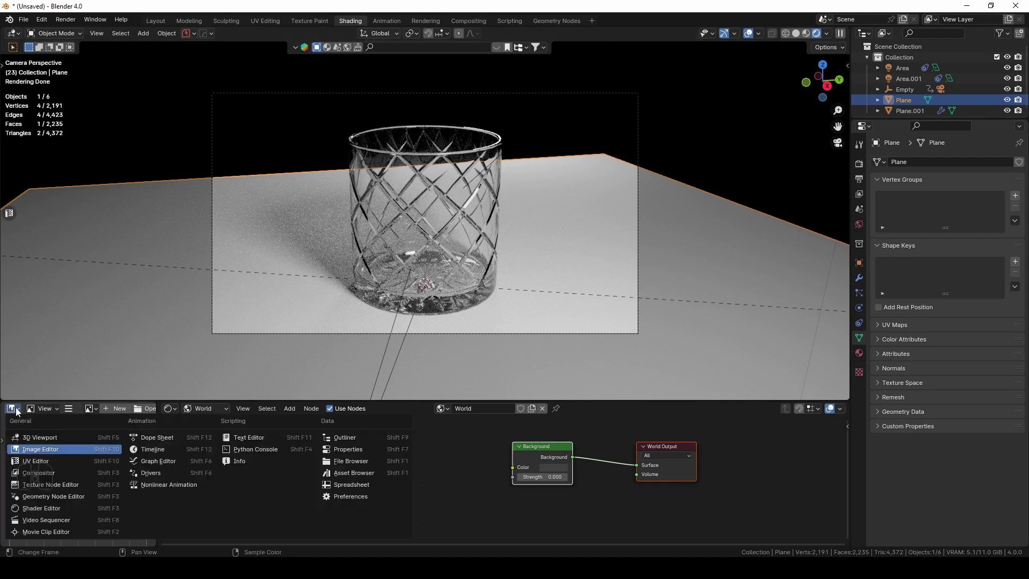
pyautogui.click(15, 408)
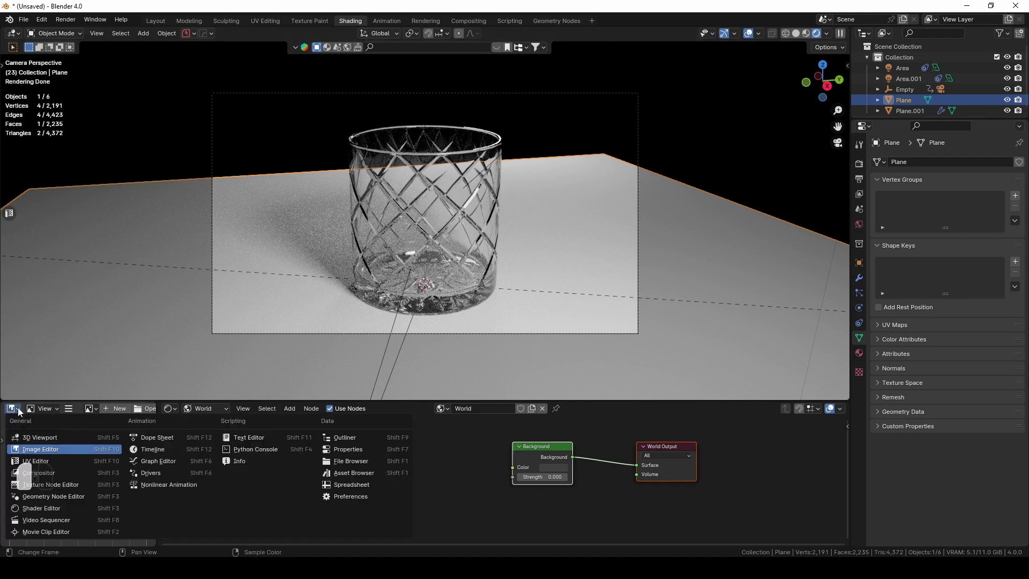
pyautogui.click(351, 472)
pyautogui.moveTo(85, 402); pyautogui.dragTo(85, 298)
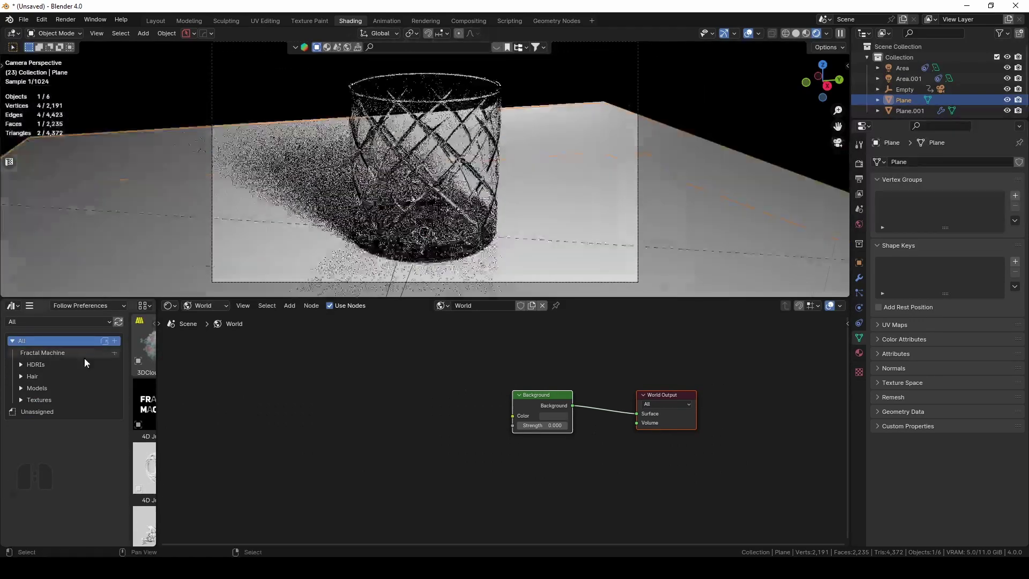
# - Search the texture assets for wood and apply the wood_table_worn material to the floor plane
pyautogui.click(43, 403)
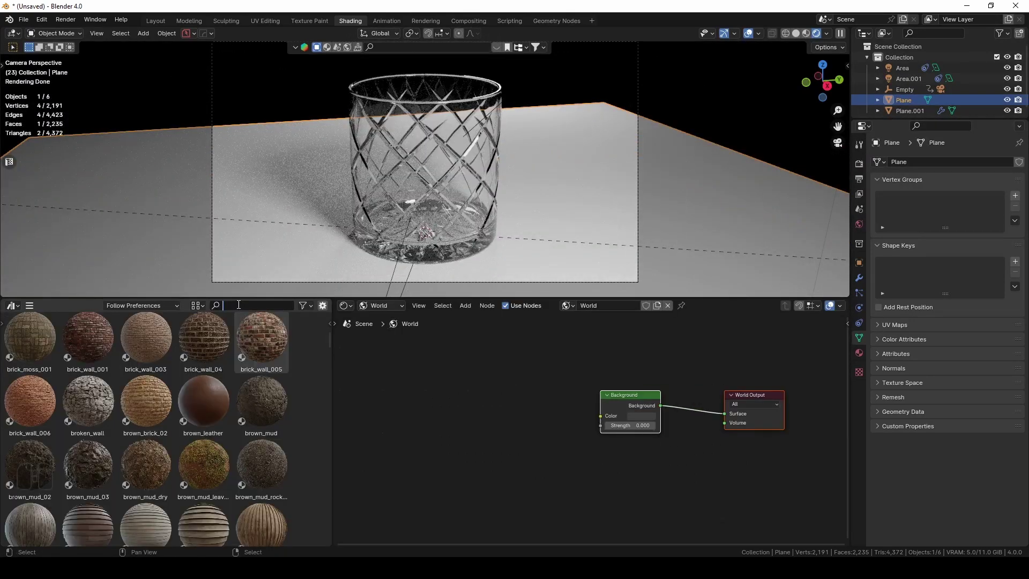
pyautogui.write('wood')
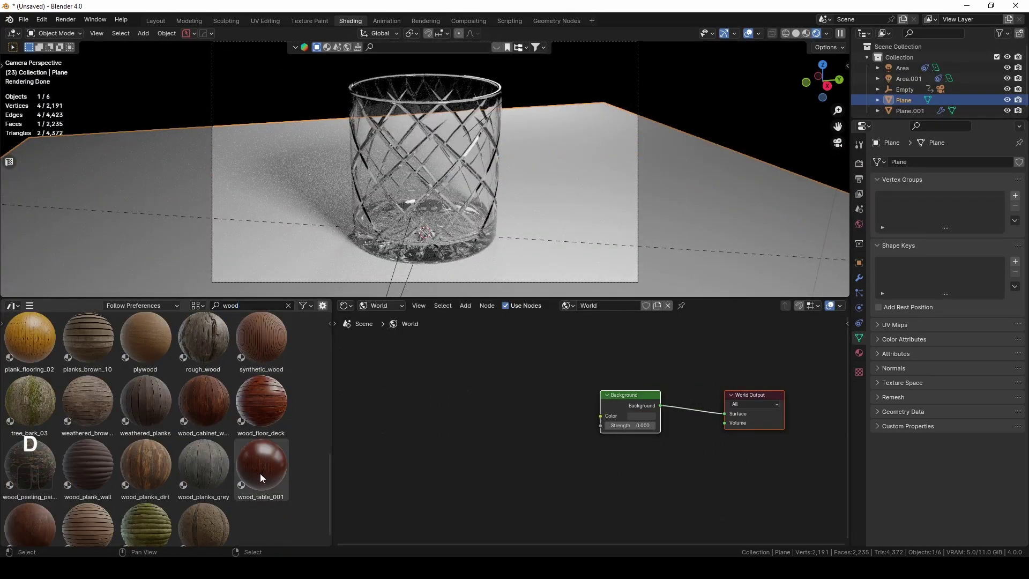
pyautogui.scroll(-1, 130, 462)
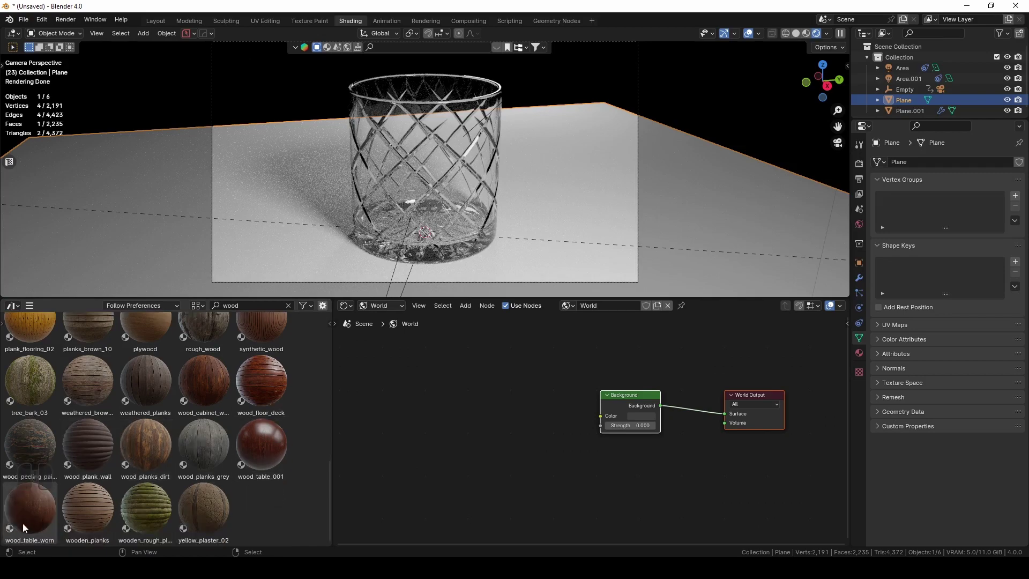
pyautogui.moveTo(24, 523); pyautogui.dragTo(691, 217)
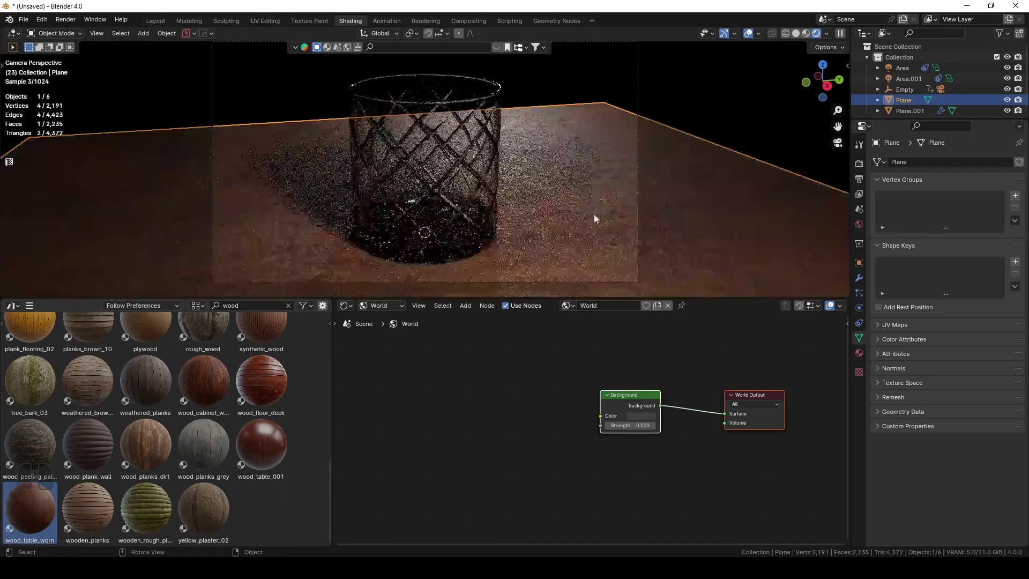
pyautogui.click(533, 89)
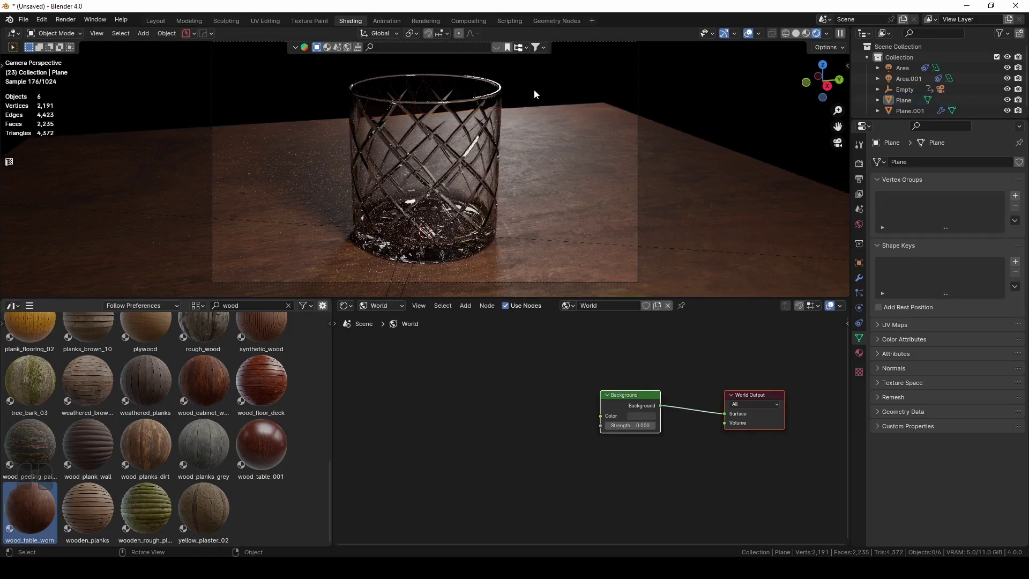
# - Insert a Gamma node of 2.05 between the floor material's Base Color texture and Principled BSDF, and play the animation
pyautogui.click(540, 178)
pyautogui.press('space')
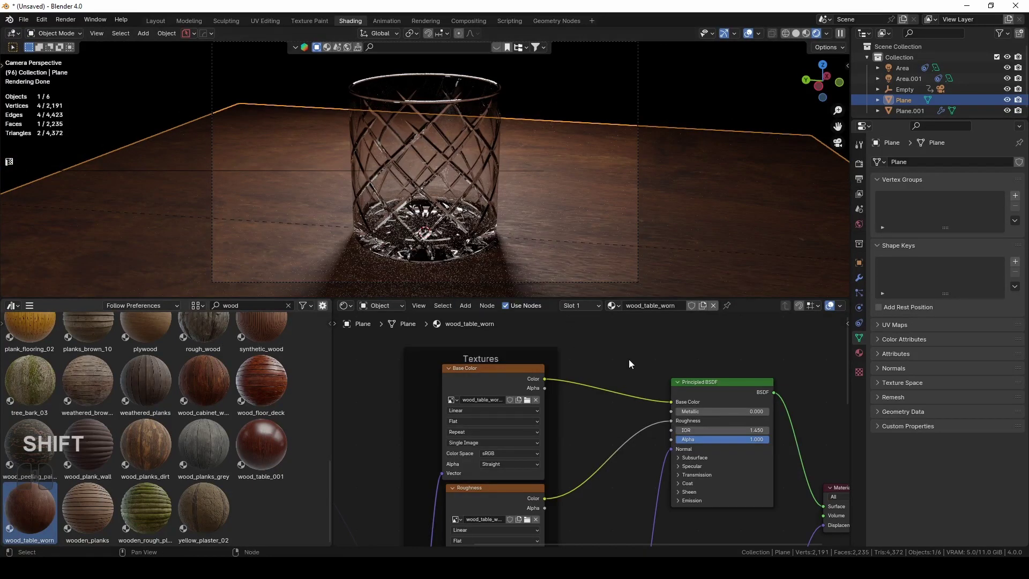
pyautogui.hotkey('shift', 'a')
pyautogui.write('gamm')
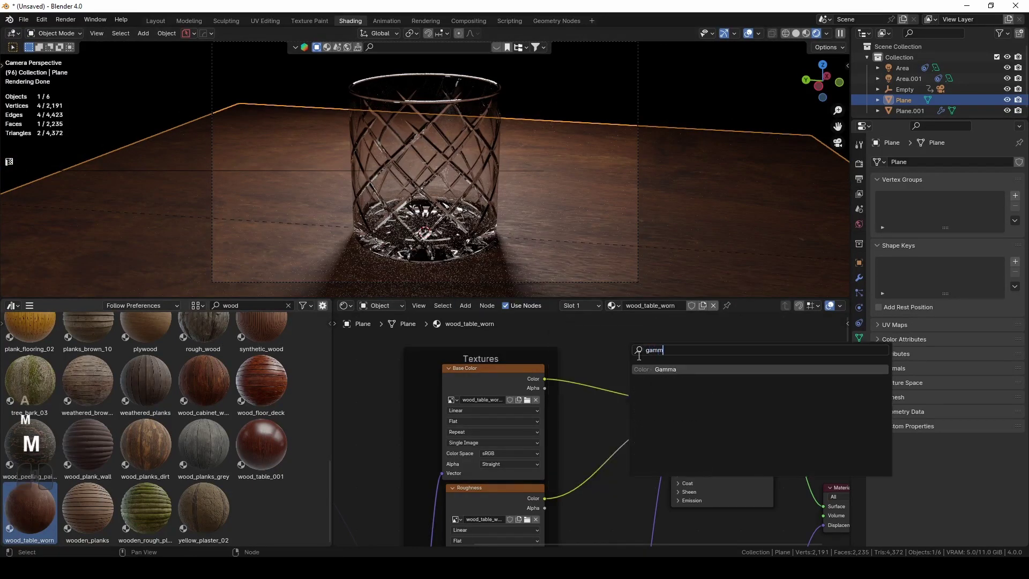
pyautogui.click(655, 370)
pyautogui.click(581, 370)
pyautogui.keyDown('shift'); pyautogui.moveTo(602, 406); pyautogui.dragTo(652, 406); pyautogui.keyUp('shift')
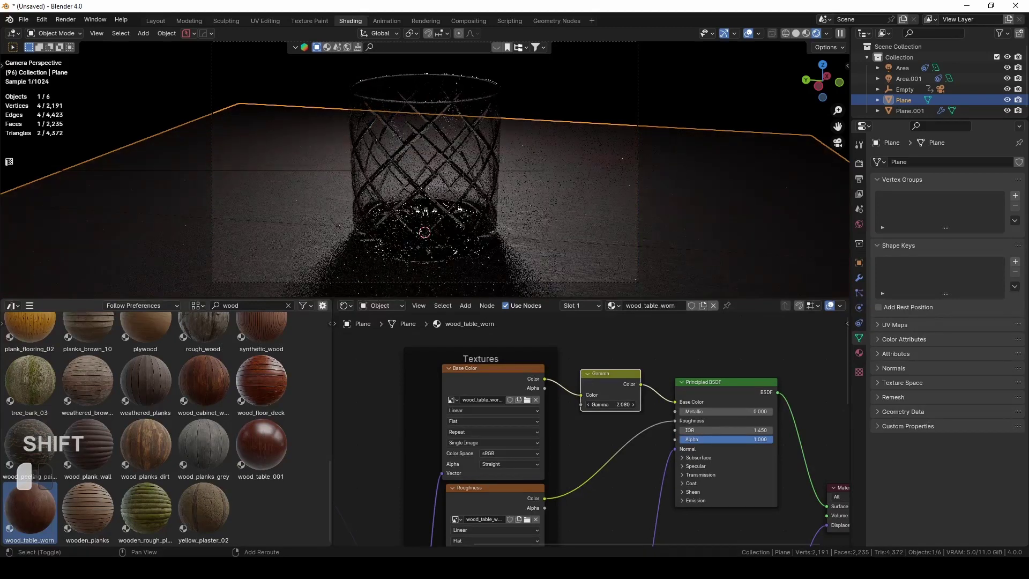
pyautogui.press('space')
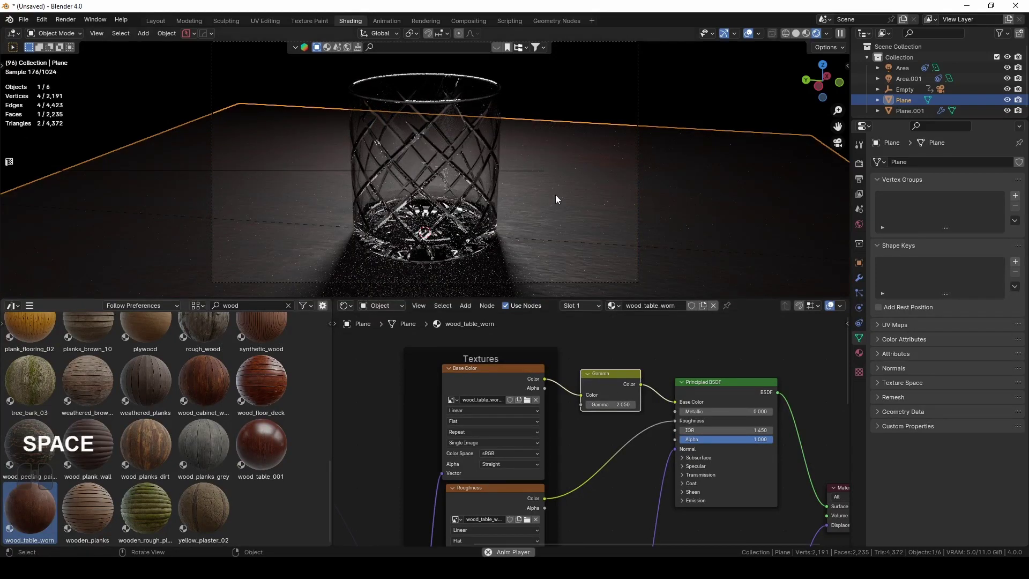
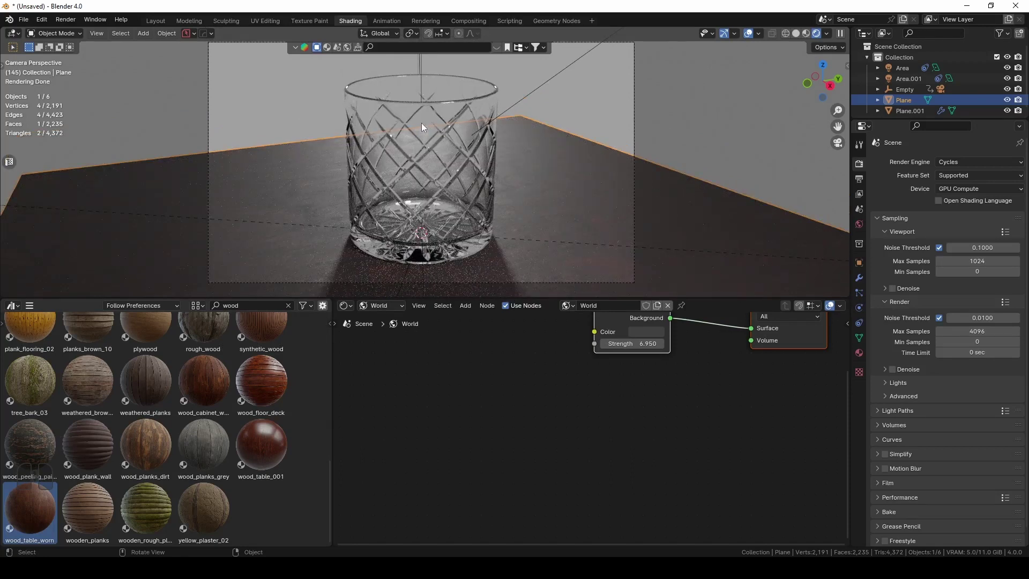
# - Enlarge the 3D viewport around the tumbler and expand the Light Paths settings of the render properties
pyautogui.moveTo(483, 127); pyautogui.dragTo(337, 218, button='middle')
pyautogui.scroll(3, 259, 137)
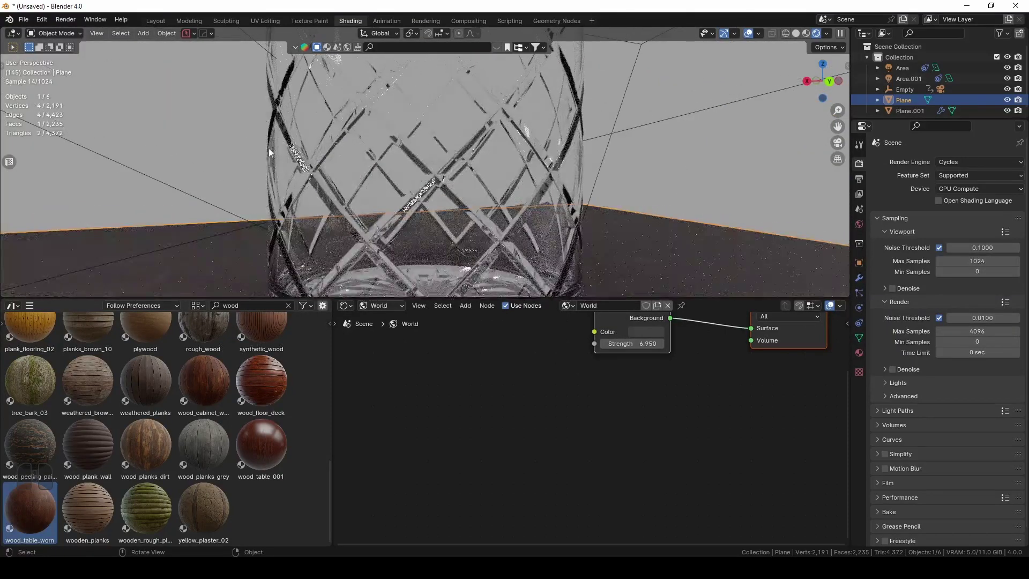
pyautogui.moveTo(413, 296); pyautogui.dragTo(413, 514)
pyautogui.scroll(-1, 263, 208)
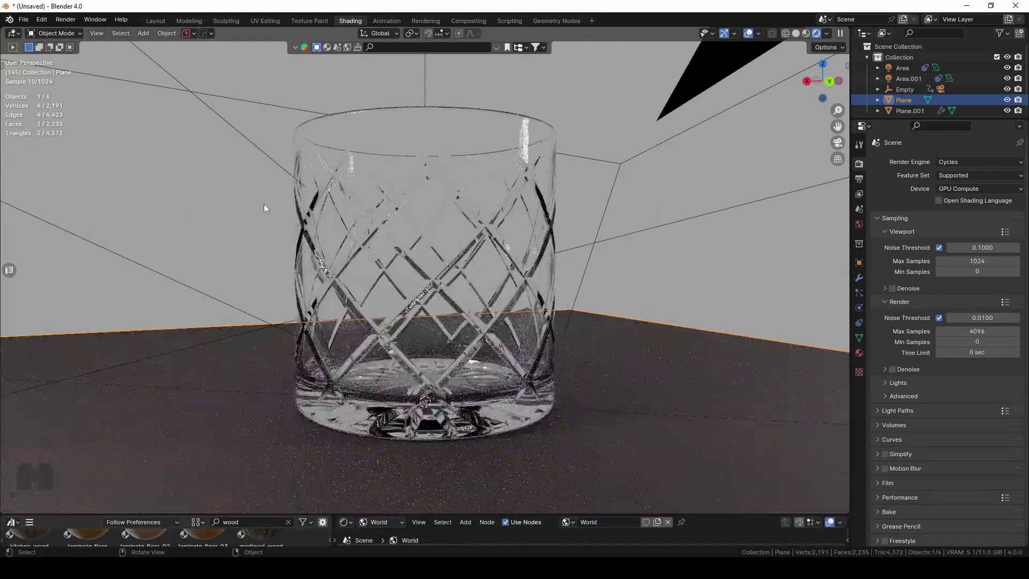
pyautogui.click(887, 411)
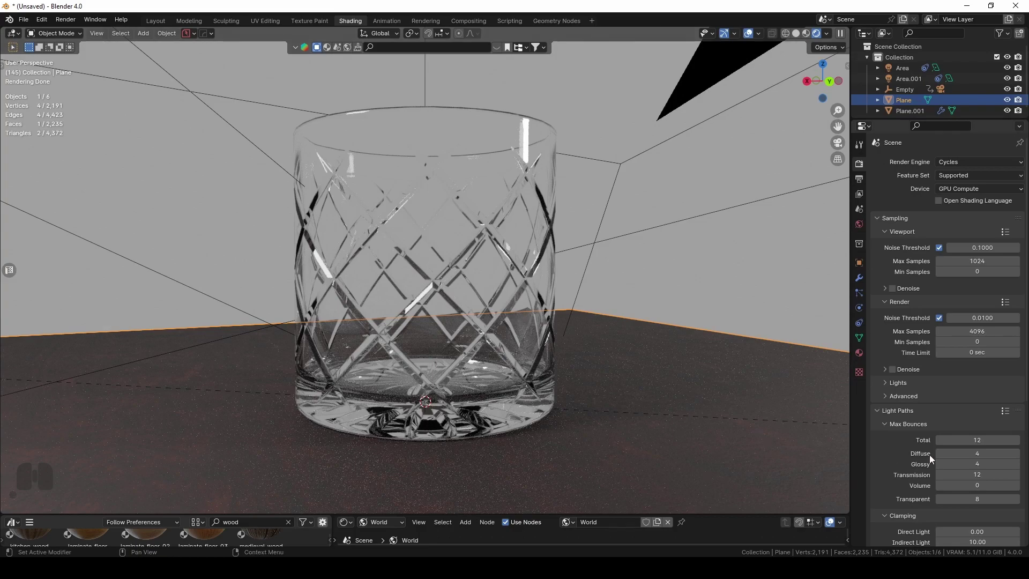
# - Drop the Transmission max bounces to 0 and raise them one bounce at a time to 12 to compare the glass
pyautogui.keyDown('shift'); pyautogui.moveTo(968, 475); pyautogui.dragTo(1028, 475); pyautogui.keyUp('shift')
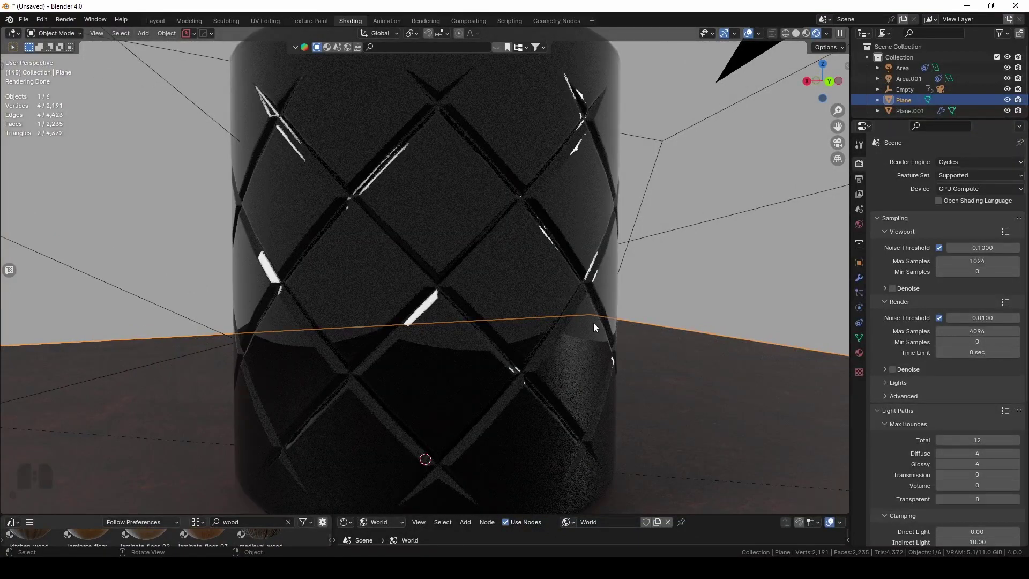
pyautogui.click(1017, 475)
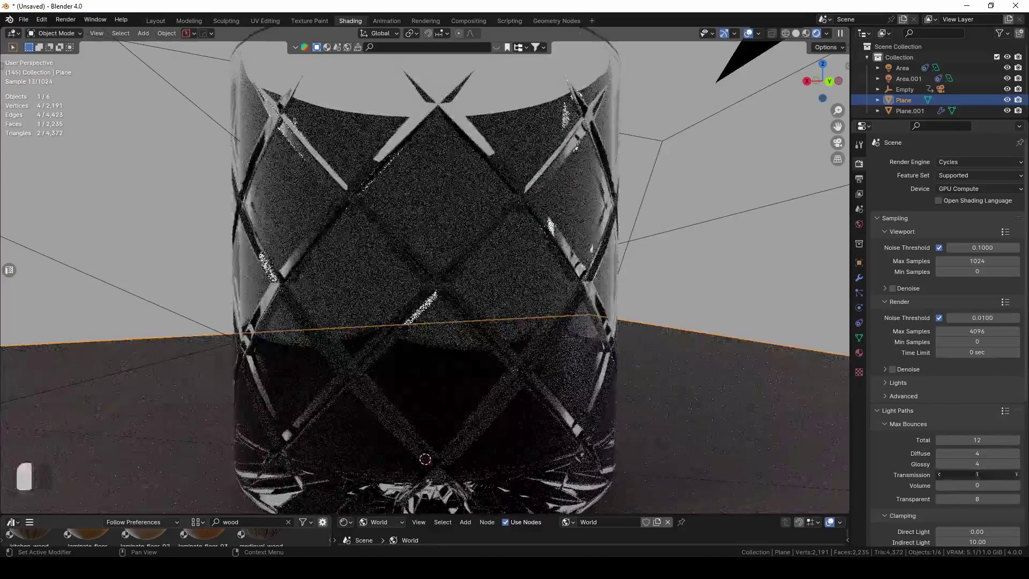
pyautogui.click(1017, 475)
pyautogui.click(1016, 475)
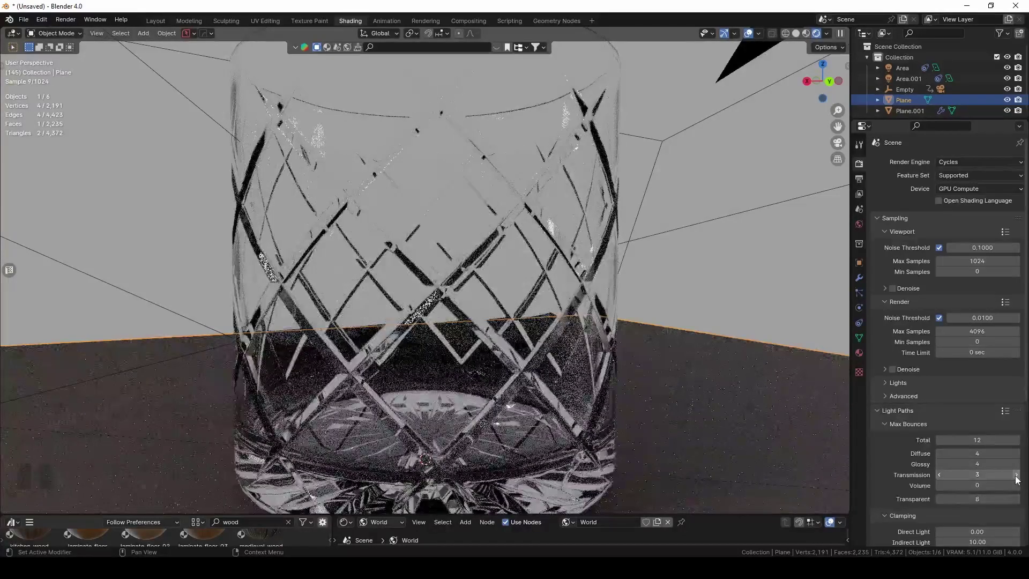
pyautogui.click(1016, 475)
pyautogui.click(1017, 475)
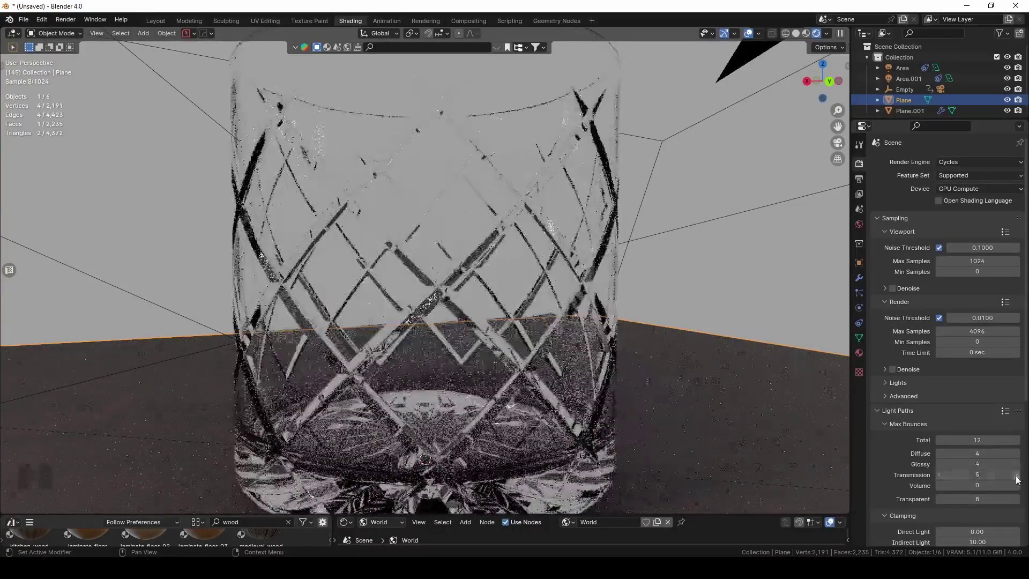
pyautogui.click(1017, 475)
pyautogui.click(1016, 474)
pyautogui.click(1017, 475)
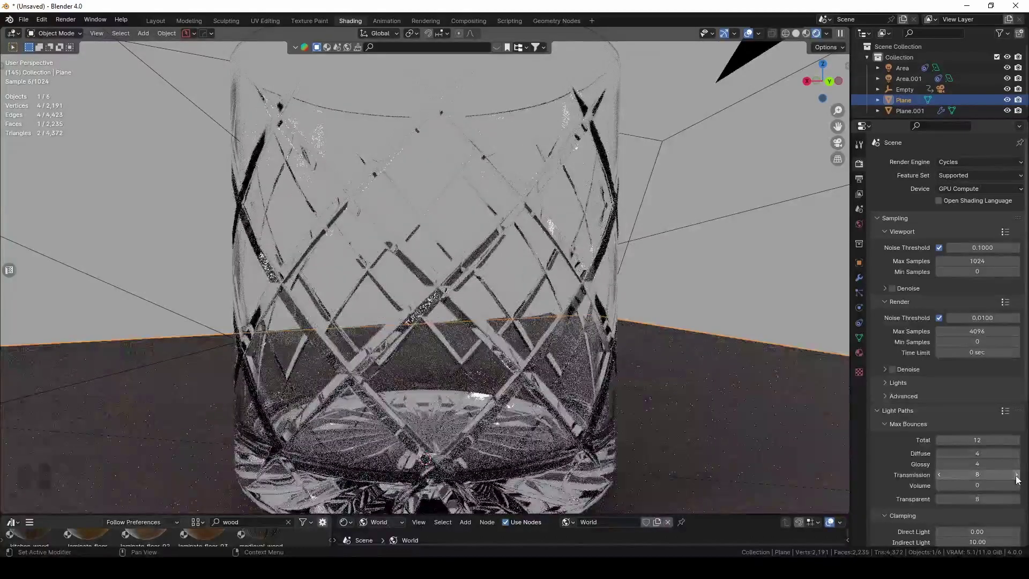
pyautogui.click(1017, 474)
pyautogui.click(1016, 475)
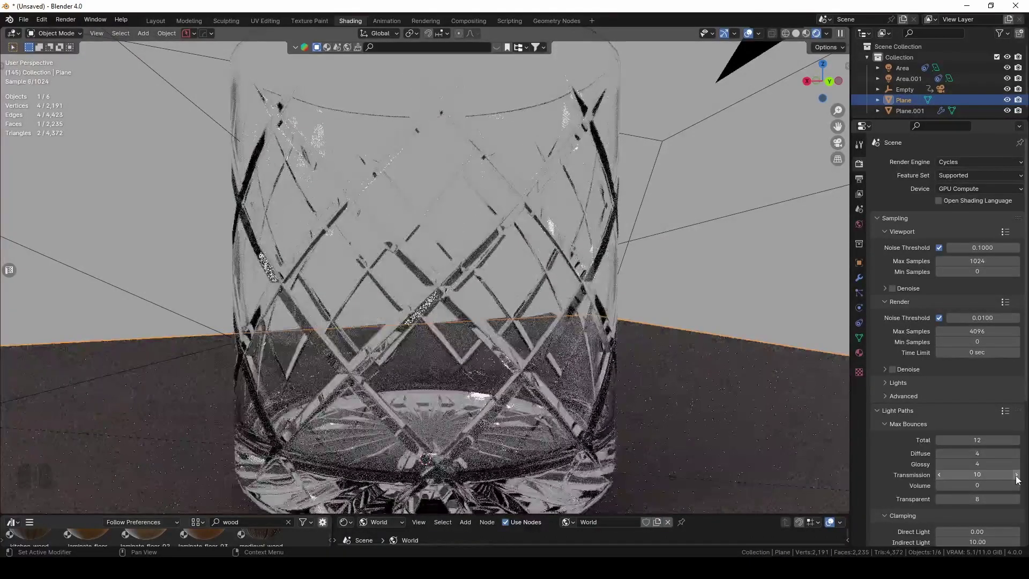
pyautogui.click(1016, 475)
pyautogui.click(1017, 475)
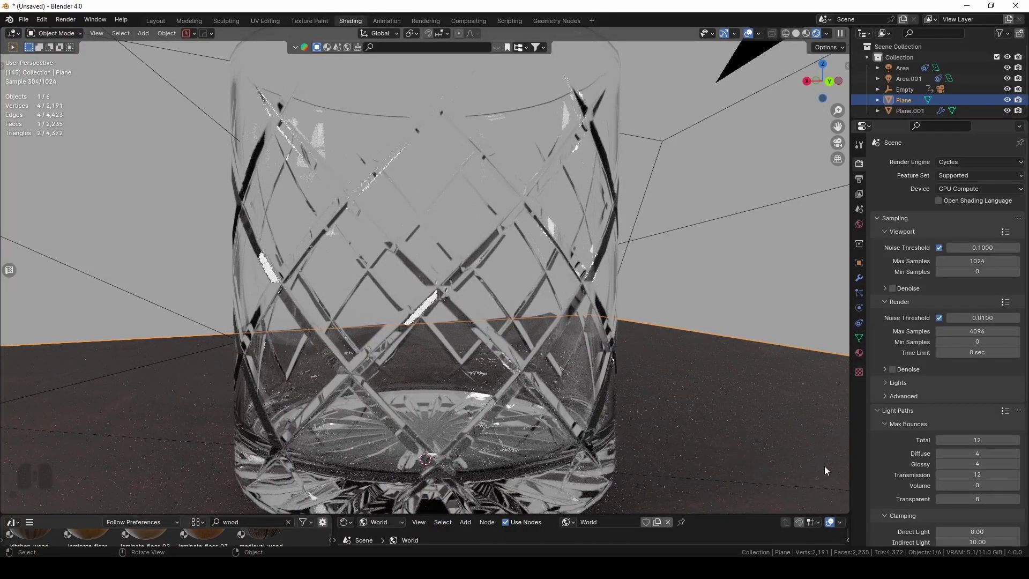
# - Raise the Glossy max bounces in single increments to 14
pyautogui.click(1019, 464)
pyautogui.click(1019, 464)
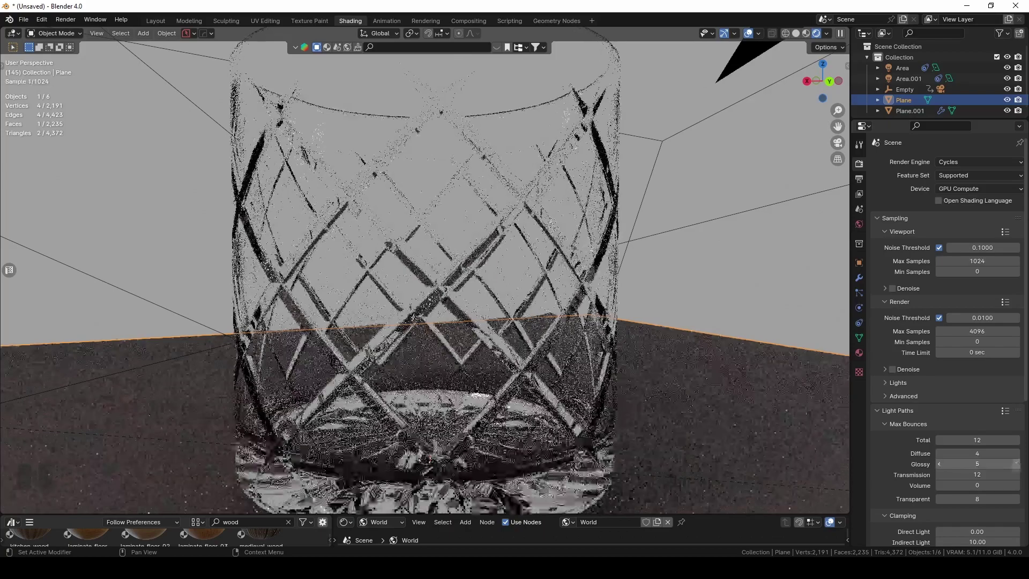
pyautogui.click(1019, 464)
pyautogui.click(1019, 464)
pyautogui.click(1019, 464)
pyautogui.click(1019, 464)
pyautogui.click(1018, 464)
pyautogui.click(1019, 464)
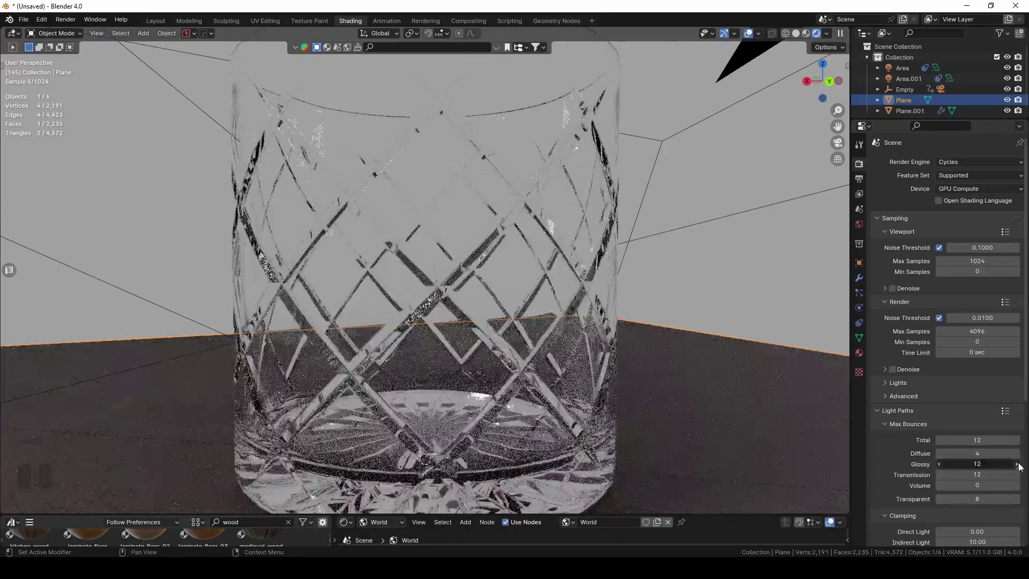
pyautogui.click(1017, 464)
pyautogui.click(1016, 464)
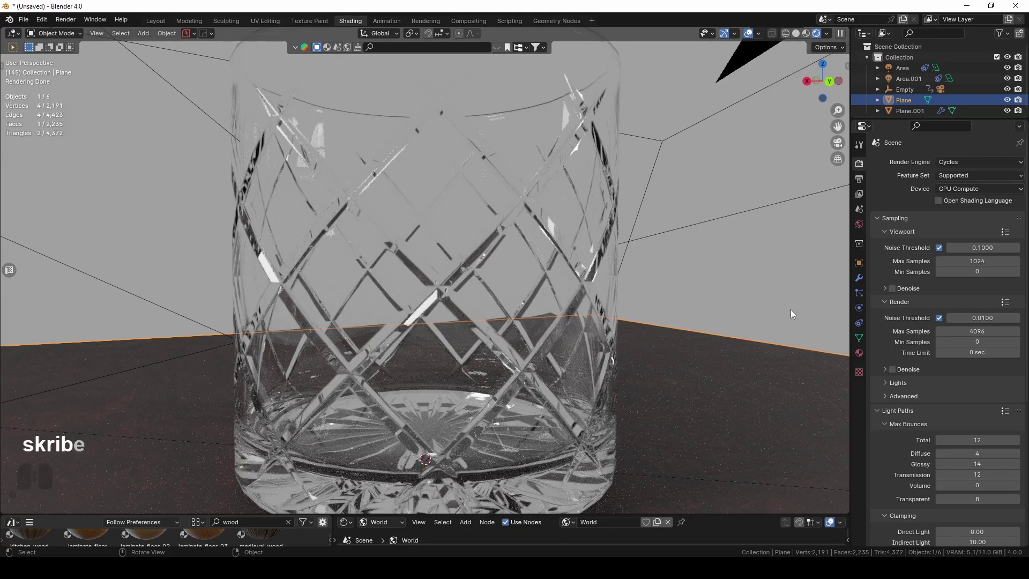
# - Set the Glossy max bounces to 20 and check the tumbler's reflections from a different angle
pyautogui.click(992, 463)
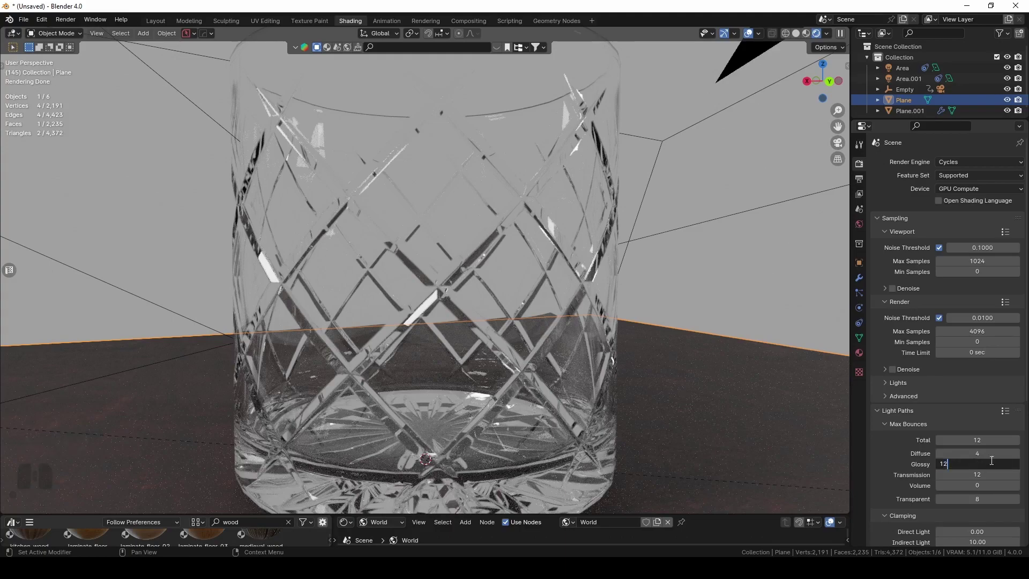
pyautogui.write('12')
pyautogui.press('BackSpace')
pyautogui.press('BackSpace')
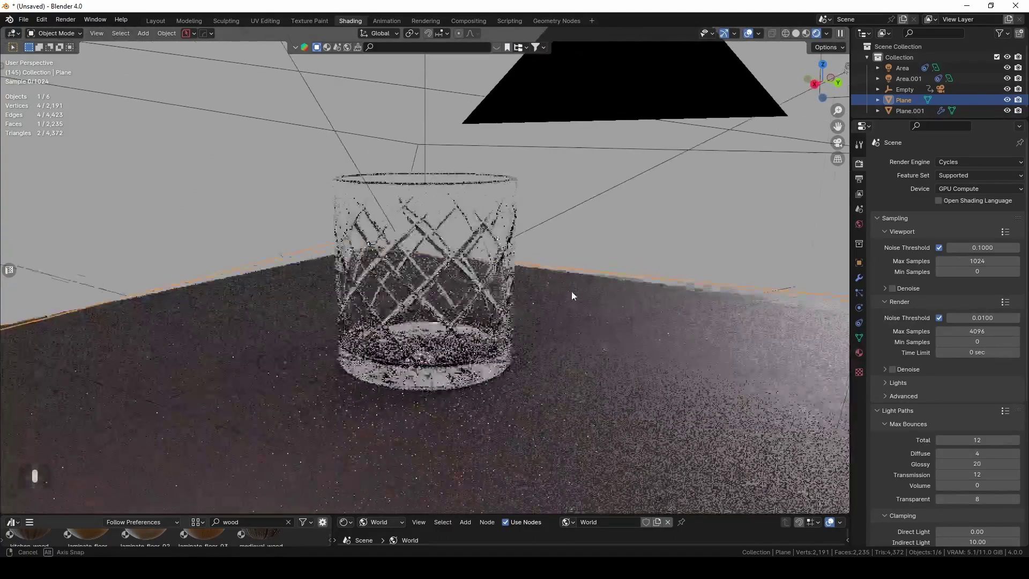
pyautogui.scroll(3, 597, 292)
pyautogui.moveTo(571, 292)
pyautogui.mouseDown(button='middle')
pyautogui.moveTo(597, 292)
pyautogui.moveTo(424, 394)
pyautogui.moveTo(421, 369)
pyautogui.moveTo(416, 403)
pyautogui.mouseUp(button='middle')
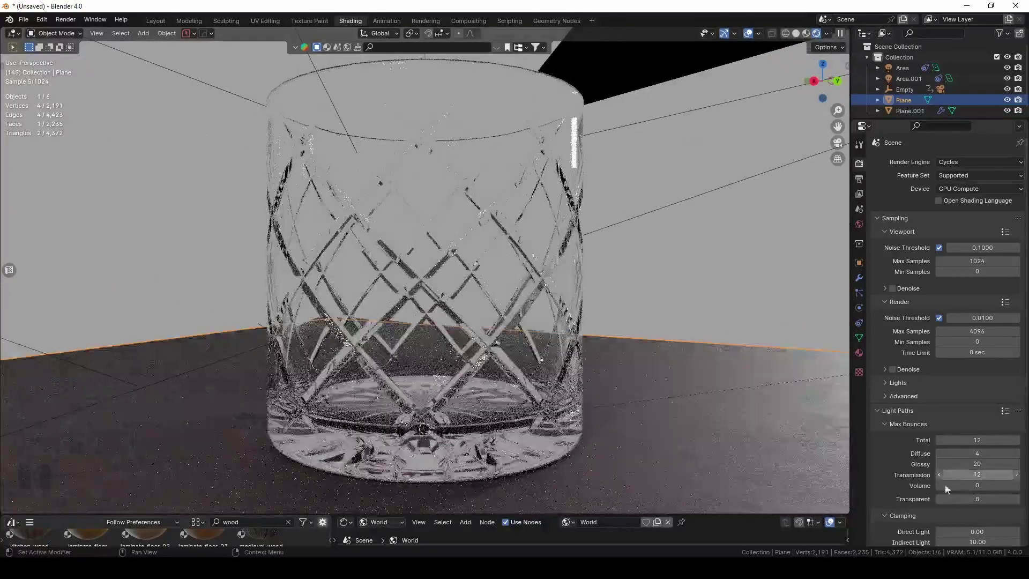
# - Set the Glossy max bounces to 8
pyautogui.click(963, 464)
pyautogui.write('8')
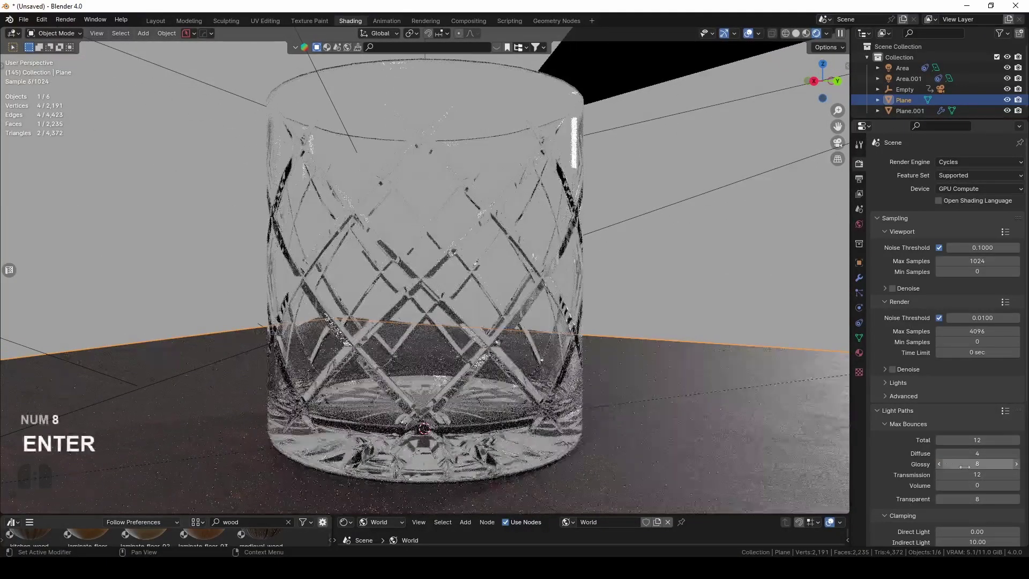
pyautogui.press('Return')
# - In the tumbler's material, connect the Glass BSDF to the Mix Shader's first Shader input and the Mix Shader to the Material Output's Surface
pyautogui.scroll(-3, 379, 361)
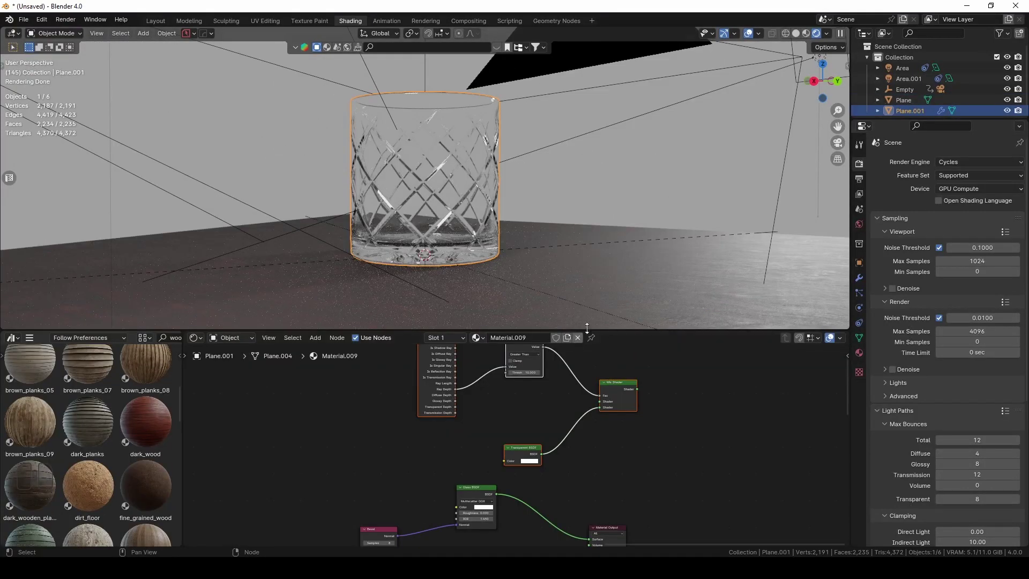
pyautogui.moveTo(610, 332); pyautogui.dragTo(611, 251)
pyautogui.click(384, 477)
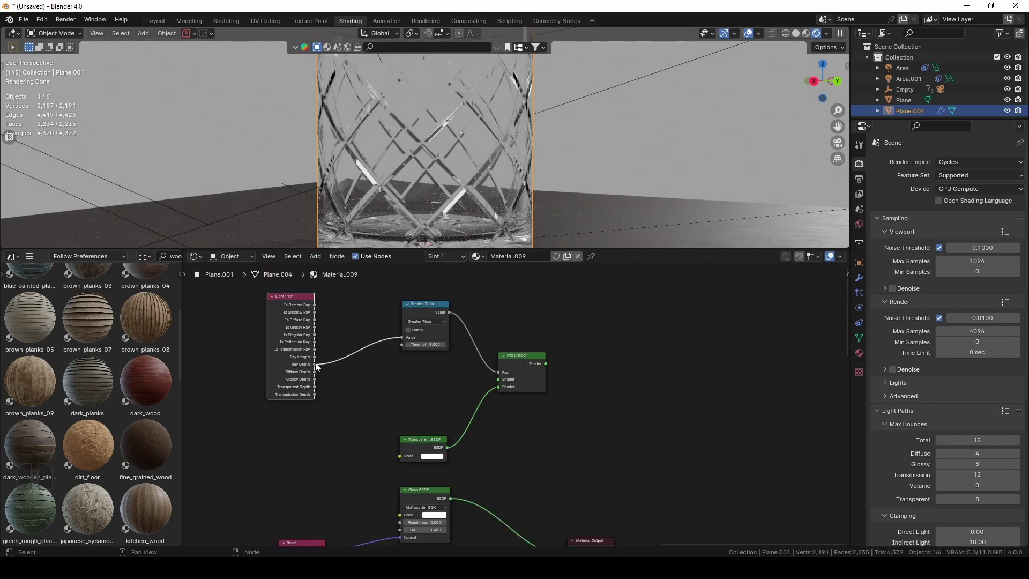
pyautogui.scroll(2, 411, 345)
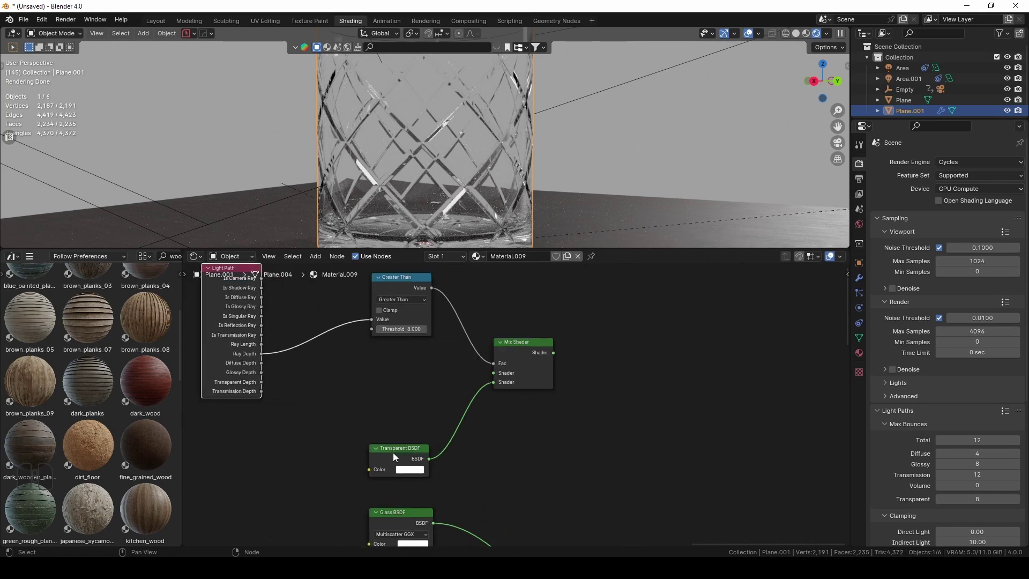
pyautogui.moveTo(396, 452); pyautogui.dragTo(573, 507)
pyautogui.scroll(-3, 524, 521)
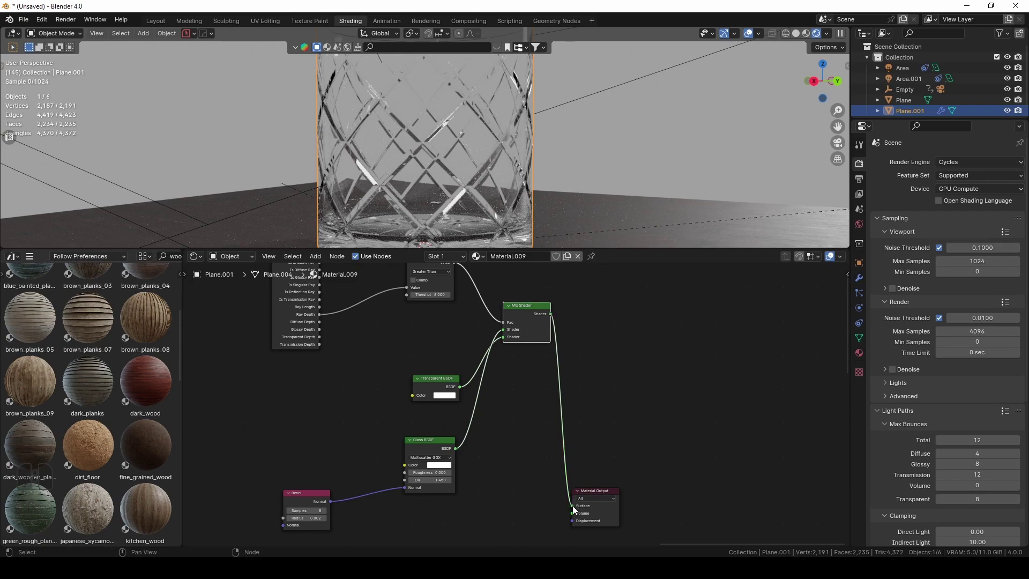
pyautogui.moveTo(532, 308); pyautogui.dragTo(527, 337)
# - Inspect the mixed glass up close, and rearrange the Mix Shader beside the Glass BSDF with the Transparent BSDF below it
pyautogui.moveTo(523, 121); pyautogui.dragTo(501, 127, button='middle')
pyautogui.scroll(2, 501, 127)
pyautogui.moveTo(590, 249); pyautogui.dragTo(586, 342)
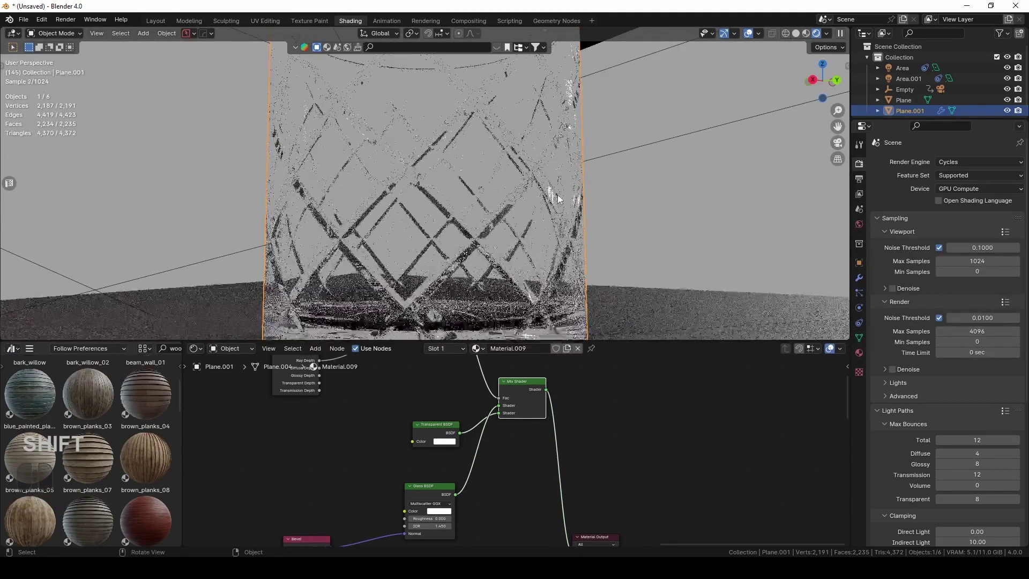
pyautogui.scroll(-2, 555, 121)
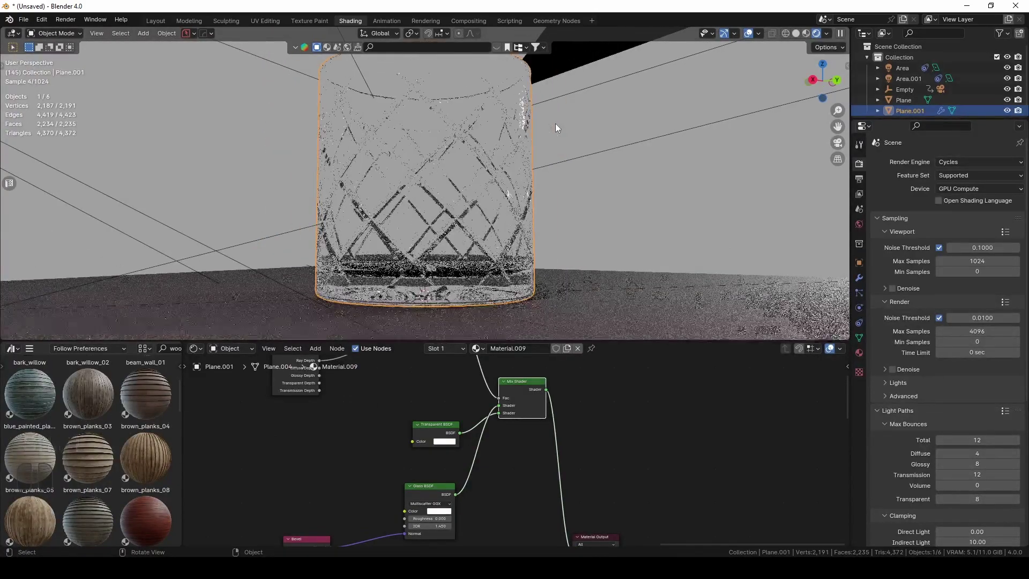
pyautogui.moveTo(531, 127); pyautogui.dragTo(454, 175, button='middle')
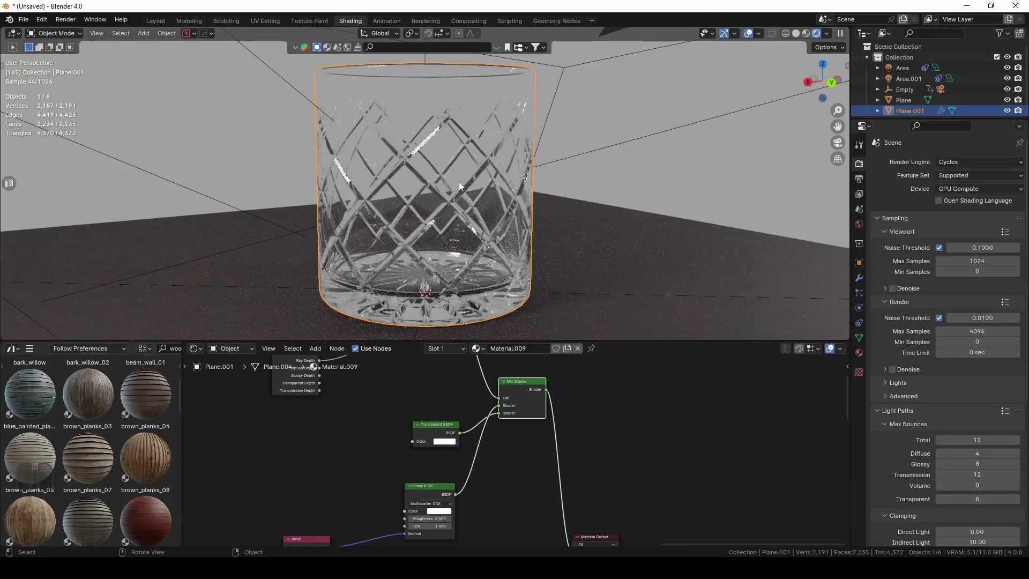
pyautogui.moveTo(610, 343); pyautogui.dragTo(610, 264)
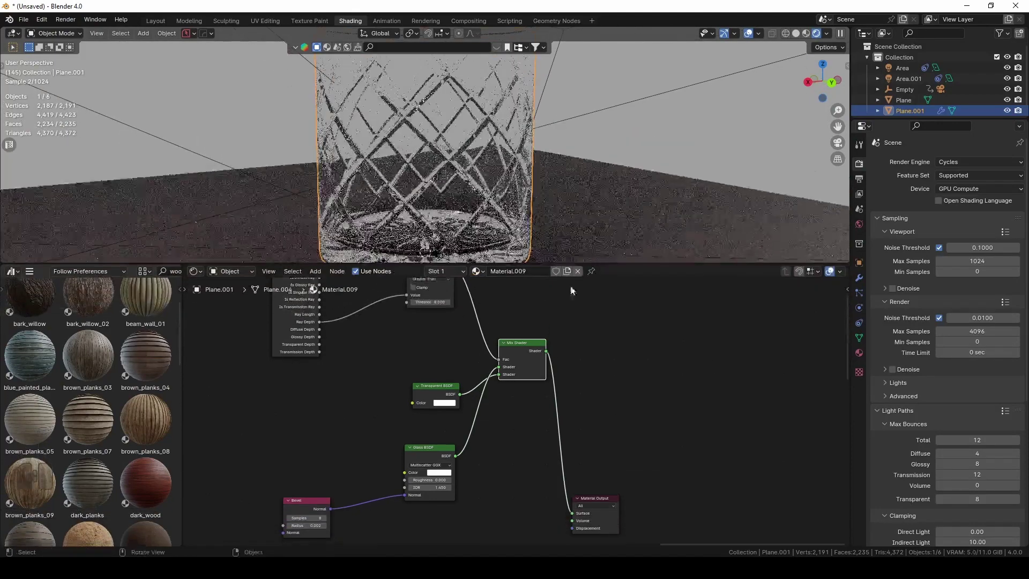
pyautogui.moveTo(518, 345); pyautogui.dragTo(523, 433)
pyautogui.moveTo(430, 393); pyautogui.dragTo(428, 518)
# - Preview the Glass BSDF alone on the tumbler, and route the Mix Shader back into the Material Output for comparison
pyautogui.keyDown('ctrl'); pyautogui.keyDown('shift'); pyautogui.click(417, 451); pyautogui.keyUp('shift'); pyautogui.keyUp('ctrl')
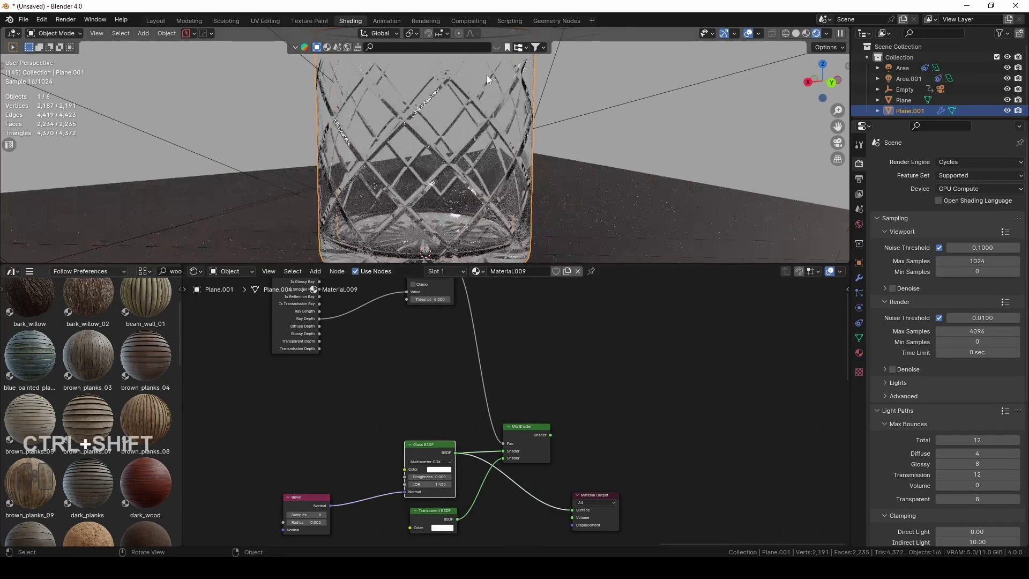
pyautogui.scroll(-1, 387, 124)
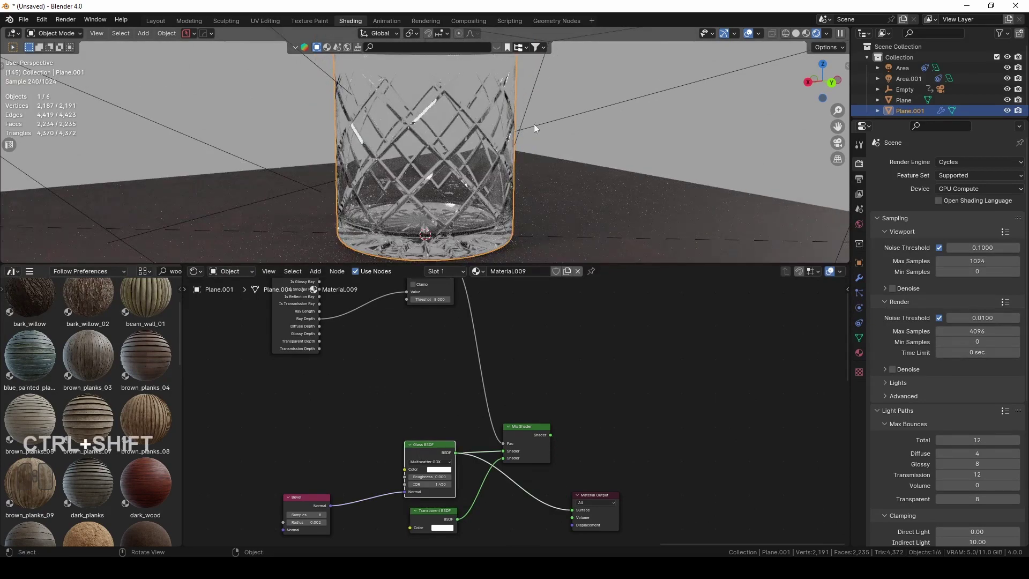
pyautogui.keyDown('ctrl'); pyautogui.keyDown('shift'); pyautogui.click(535, 450); pyautogui.keyUp('shift'); pyautogui.keyUp('ctrl')
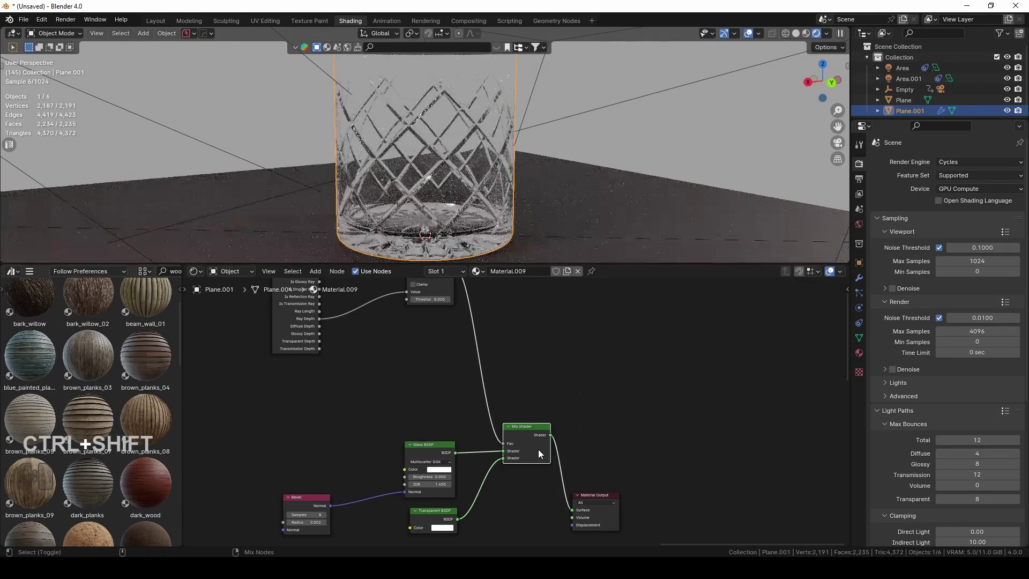
pyautogui.moveTo(466, 177); pyautogui.dragTo(478, 215, button='middle')
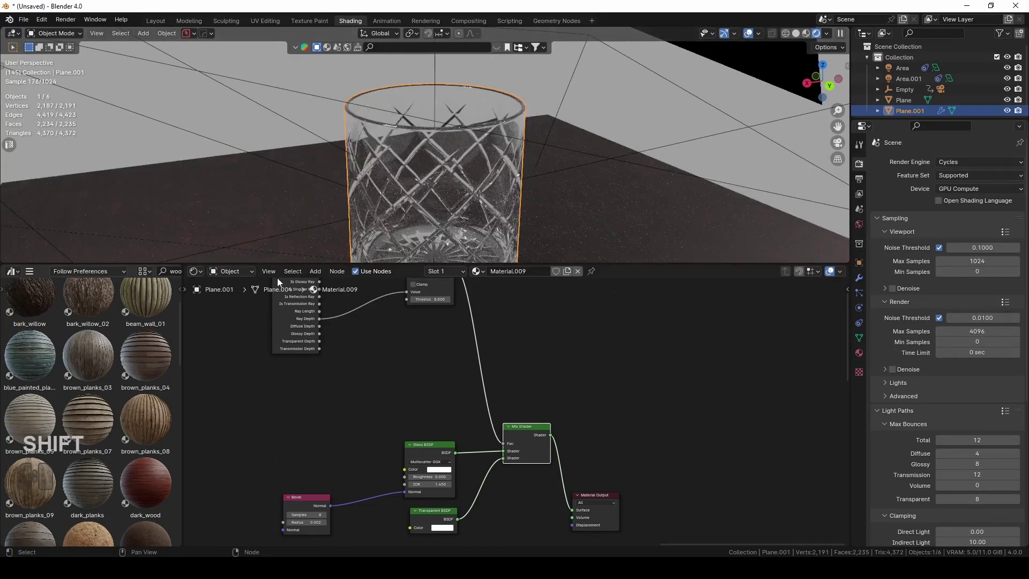
# - Switch the shader nodes to the World and set the Background strength to 0, checking the scene through the camera
pyautogui.click(231, 271)
pyautogui.click(230, 309)
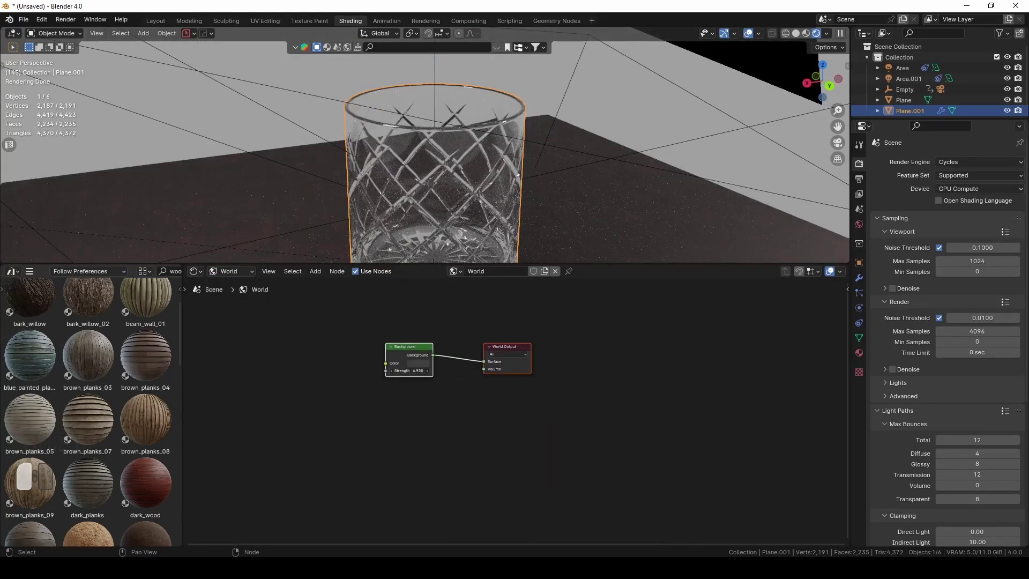
pyautogui.doubleClick(410, 370)
pyautogui.write('0')
pyautogui.press('Return')
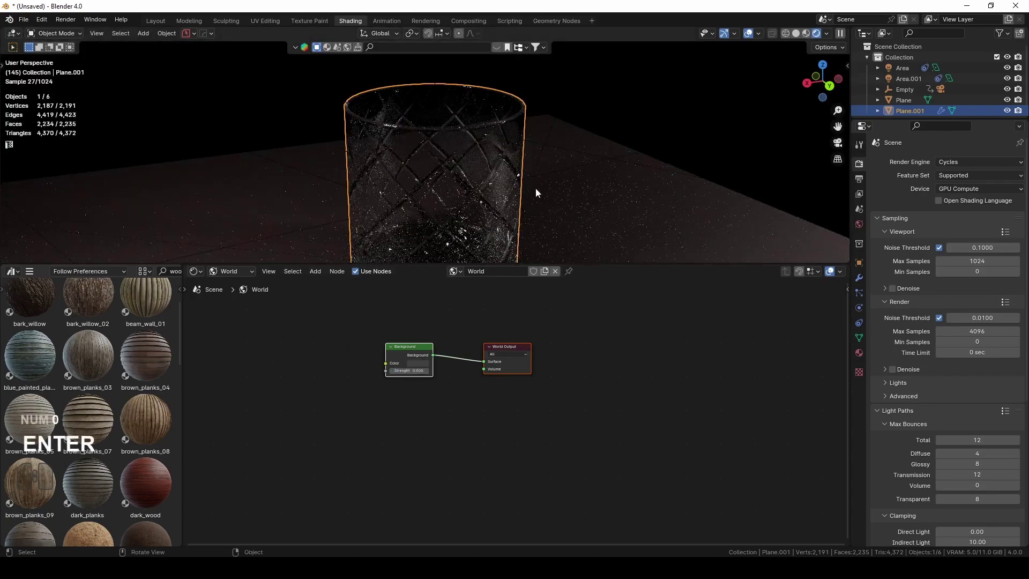
pyautogui.keyDown('shift'); pyautogui.moveTo(537, 193); pyautogui.dragTo(522, 146, button='middle'); pyautogui.keyUp('shift')
pyautogui.press('KP_0')
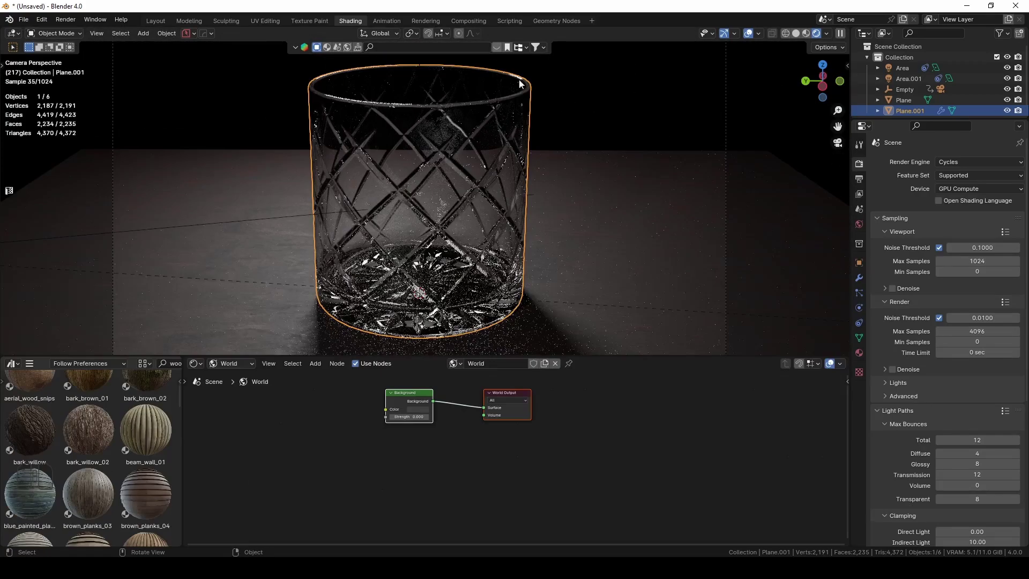
# - Select the tumbler's inner floor face in solid shading, and grow the selection over the whole inner wall below the rim
pyautogui.moveTo(399, 193); pyautogui.dragTo(469, 316, button='middle')
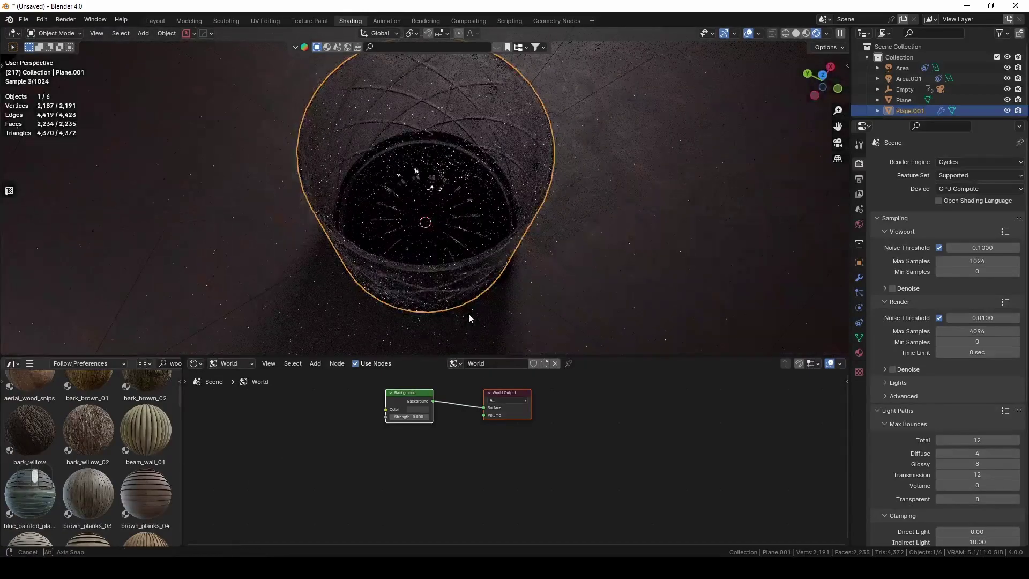
pyautogui.click(796, 34)
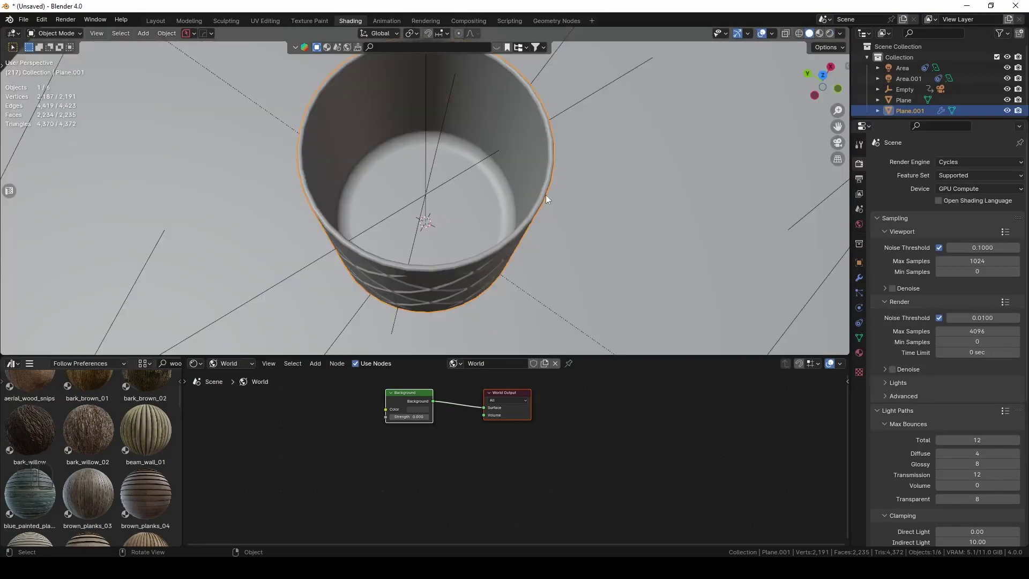
pyautogui.press('Tab')
pyautogui.press('3')
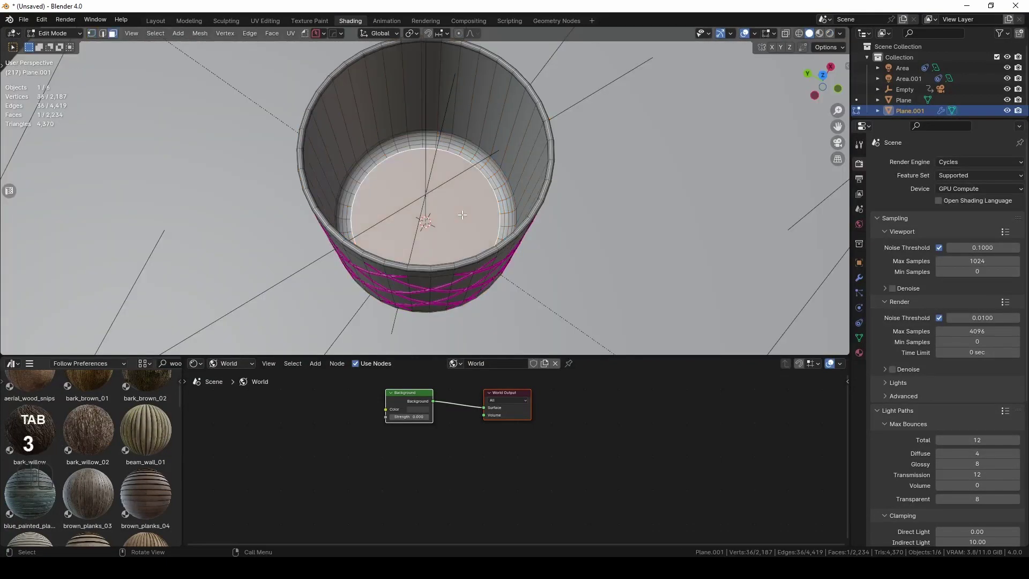
pyautogui.moveTo(481, 211); pyautogui.dragTo(521, 204, button='middle')
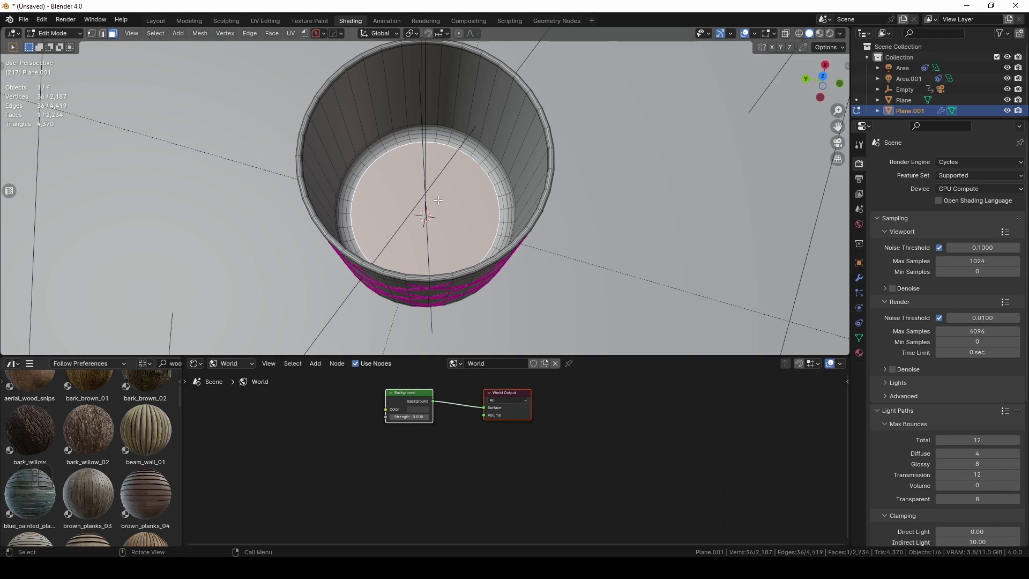
pyautogui.press('ctrl+KP_Add')
pyautogui.press('ctrl+KP_Add')
pyautogui.press('ctrl+KP_Add')
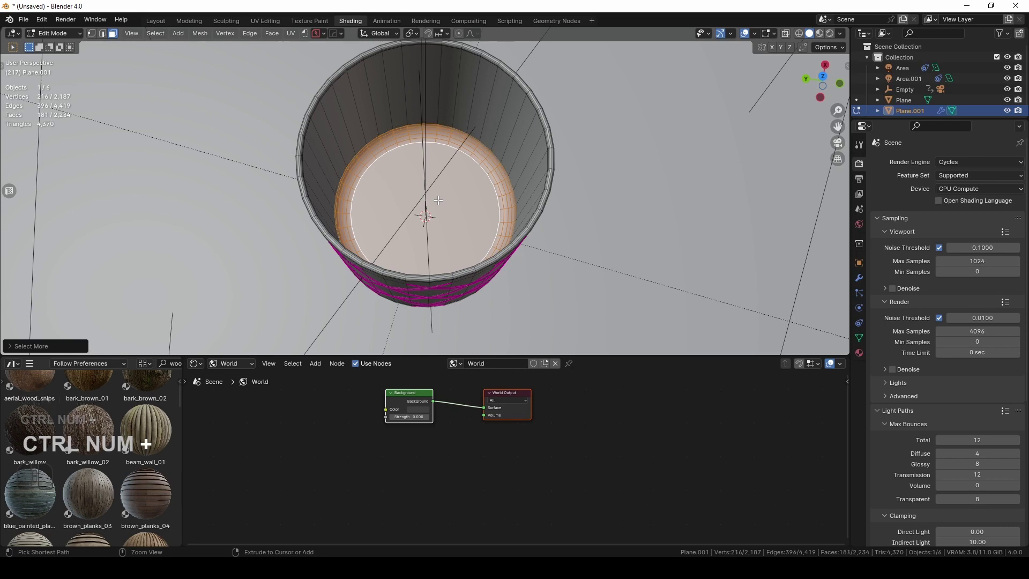
pyautogui.press('ctrl+KP_Add')
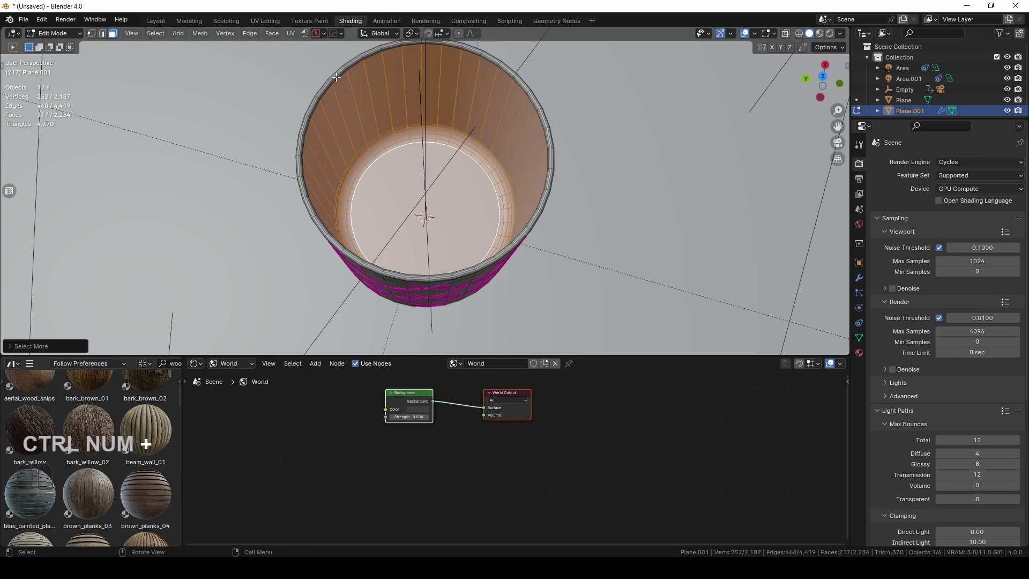
# - Duplicate the selected interior faces in place and separate the copy into its own object
pyautogui.keyDown('shift'); pyautogui.moveTo(512, 126); pyautogui.dragTo(506, 196, button='middle'); pyautogui.keyUp('shift')
pyautogui.moveTo(506, 196); pyautogui.dragTo(500, 154, button='middle')
pyautogui.hotkey('shift', 'd')
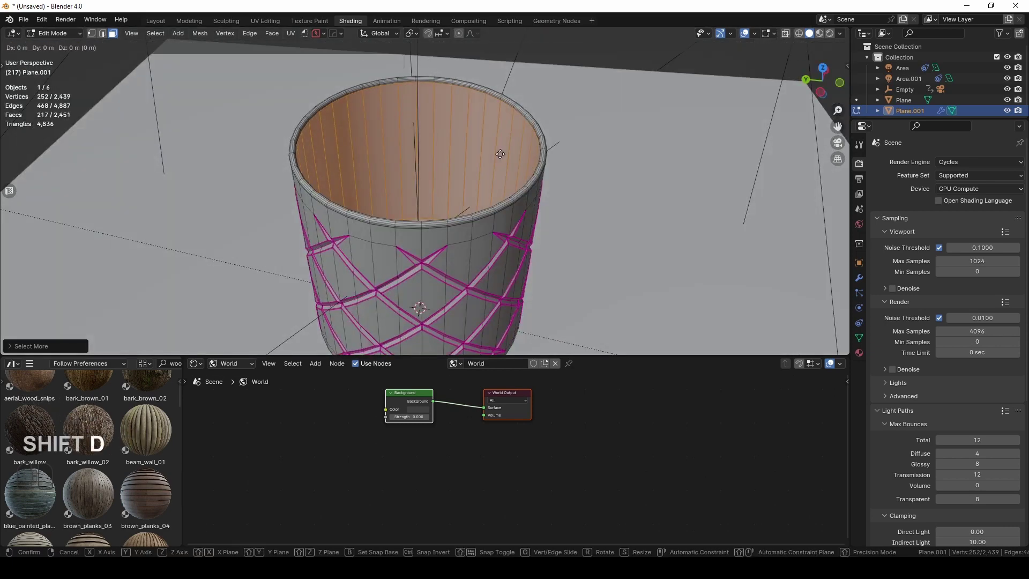
pyautogui.rightClick(500, 154)
pyautogui.scroll(1, 502, 137)
pyautogui.press('p')
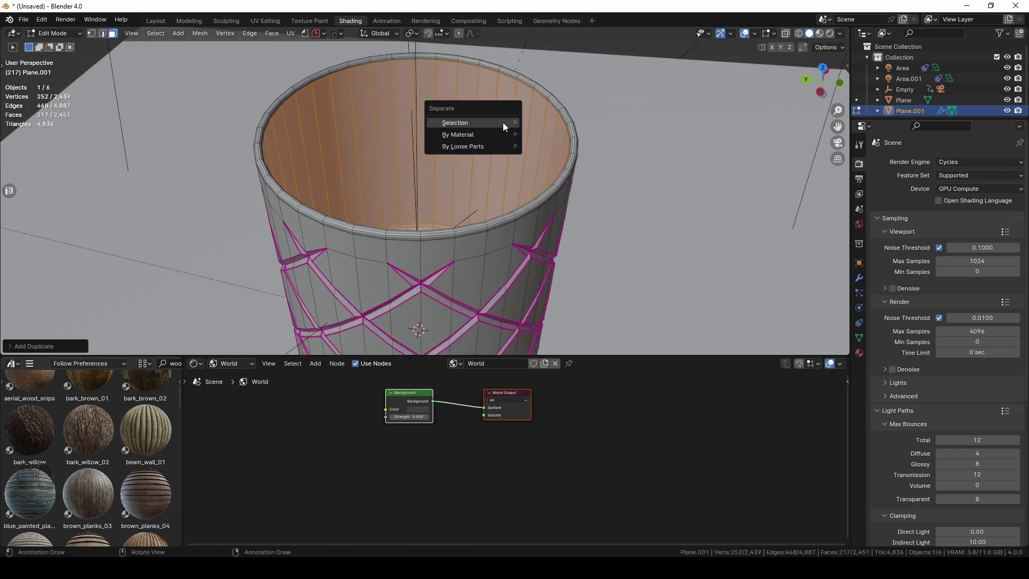
pyautogui.click(503, 122)
pyautogui.press('Tab')
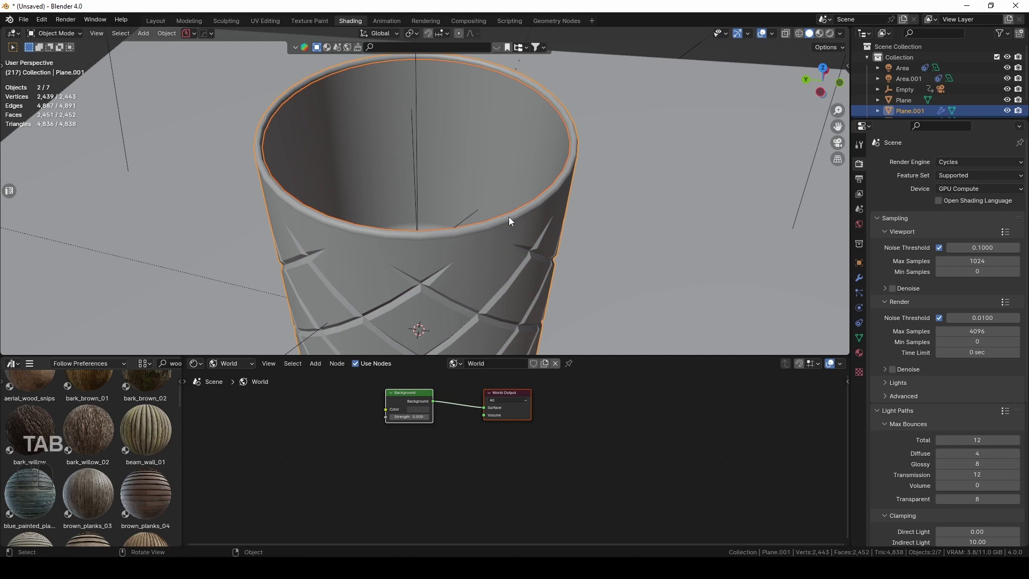
pyautogui.click(511, 265)
pyautogui.press('g')
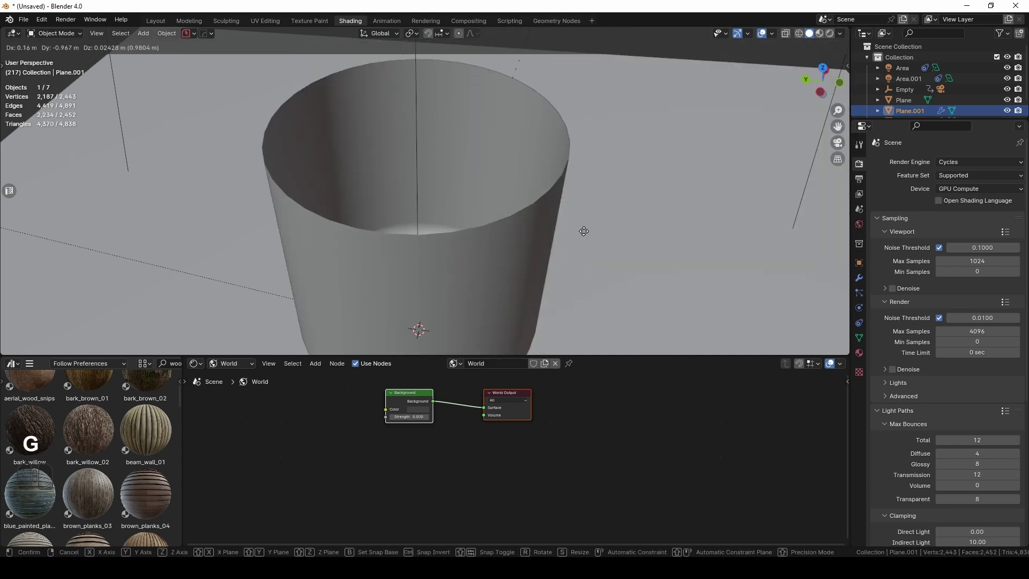
pyautogui.rightClick(494, 155)
# - Fill the open top edge loop of the separated interior surface with a single face
pyautogui.click(495, 157)
pyautogui.press('g')
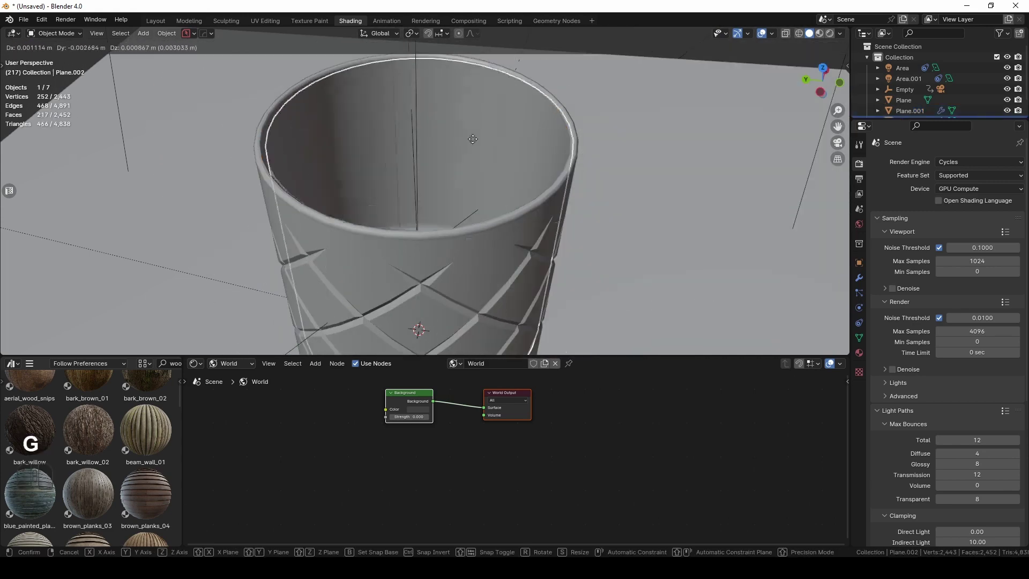
pyautogui.rightClick(464, 132)
pyautogui.moveTo(491, 142); pyautogui.dragTo(494, 153, button='middle')
pyautogui.scroll(2, 493, 150)
pyautogui.press('Tab')
pyautogui.press('2')
pyautogui.keyDown('alt'); pyautogui.click(629, 79); pyautogui.keyUp('alt')
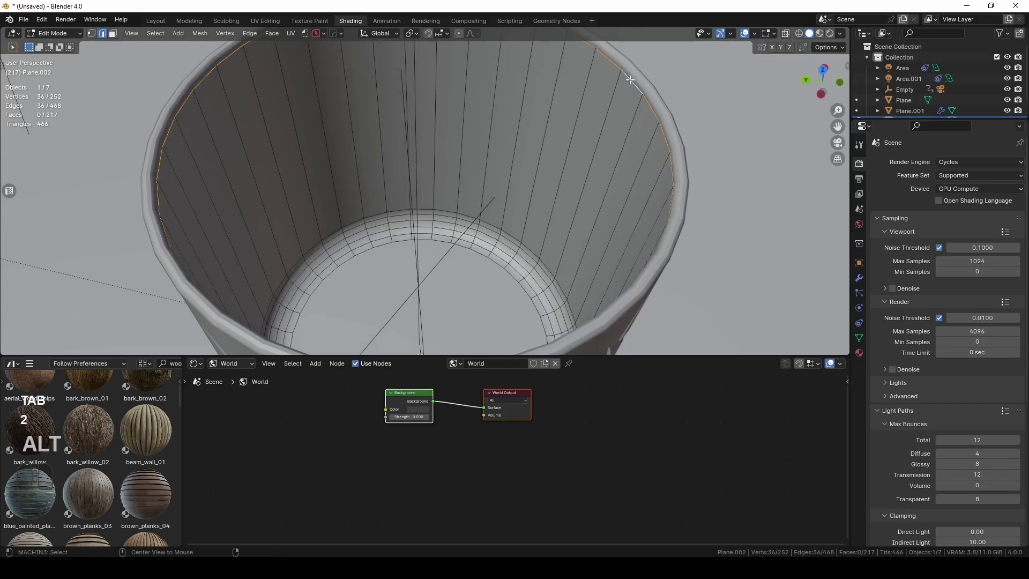
pyautogui.press('f')
pyautogui.scroll(-4, 465, 178)
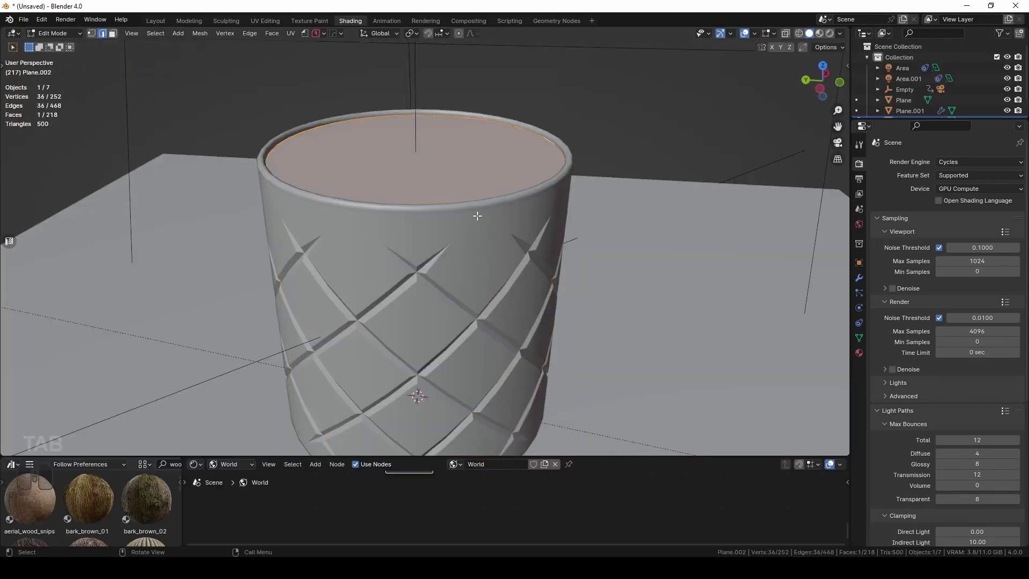
# - Edge-slide the new top face down the inner wall to lower the liquid level inside the tumbler
pyautogui.press('Tab')
pyautogui.press('3')
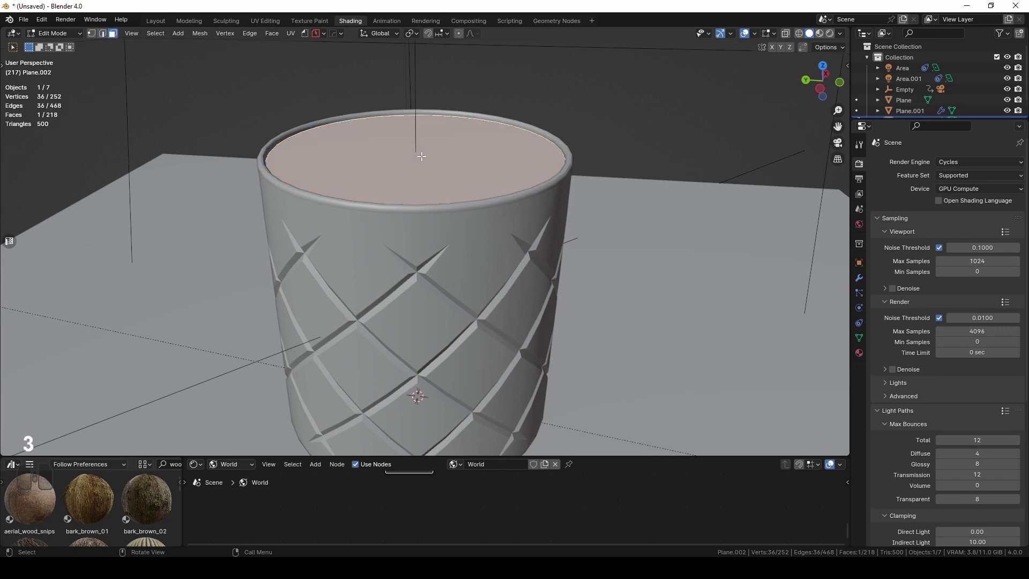
pyautogui.press('g')
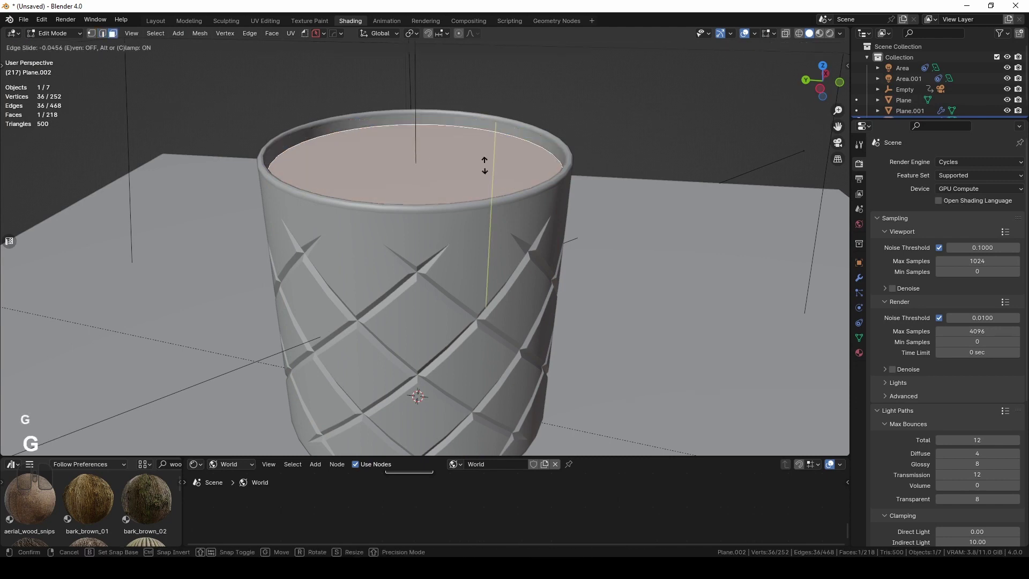
pyautogui.press('g')
pyautogui.click(552, 145)
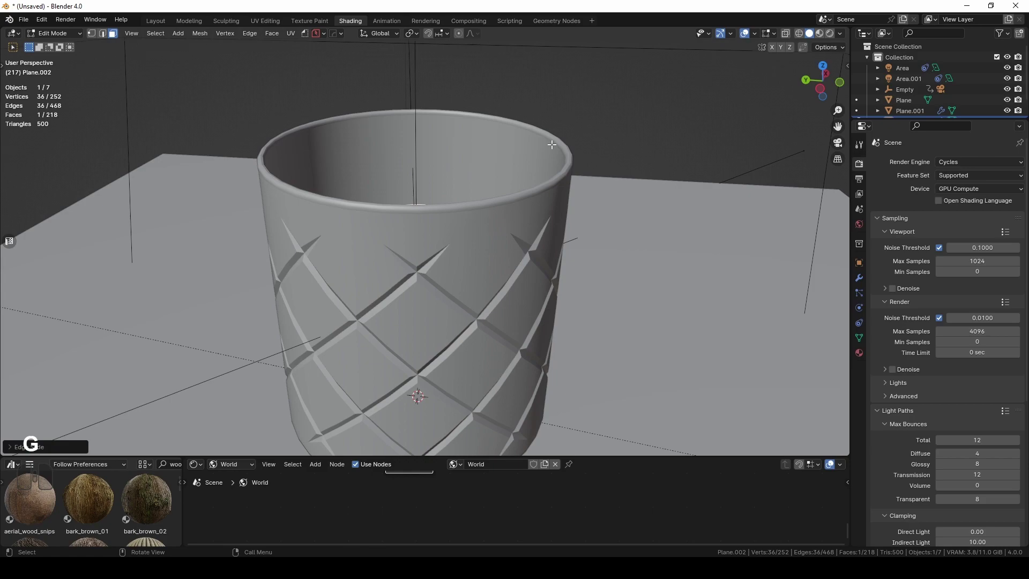
# - Preview the filled tumbler in rendered shading and examine the liquid surface up close
pyautogui.click(829, 34)
pyautogui.scroll(-4, 624, 223)
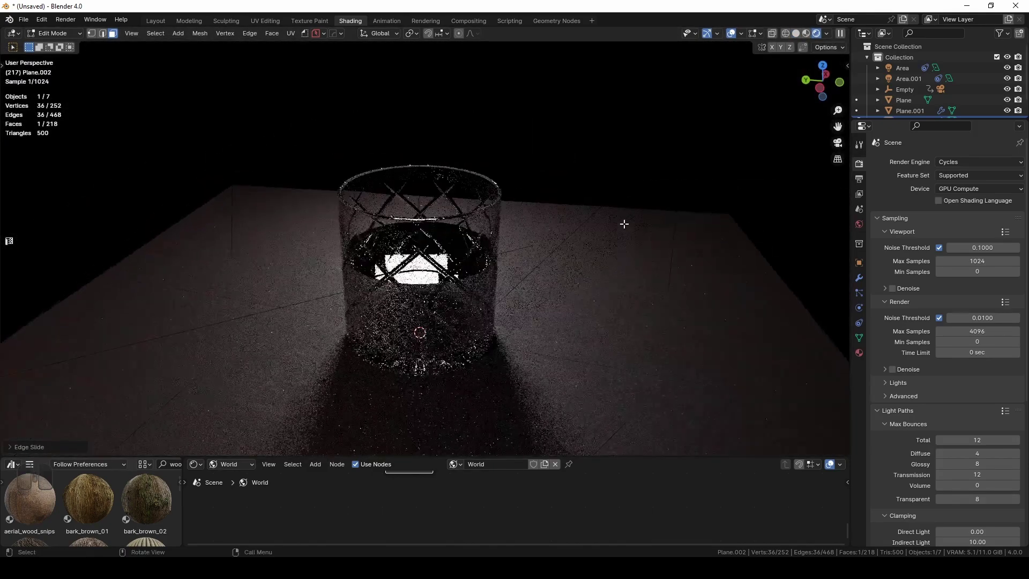
pyautogui.press('Tab')
pyautogui.scroll(1, 546, 249)
pyautogui.click(545, 250)
pyautogui.moveTo(545, 250)
pyautogui.mouseDown(button='middle')
pyautogui.moveTo(563, 233)
pyautogui.moveTo(558, 256)
pyautogui.mouseUp(button='middle')
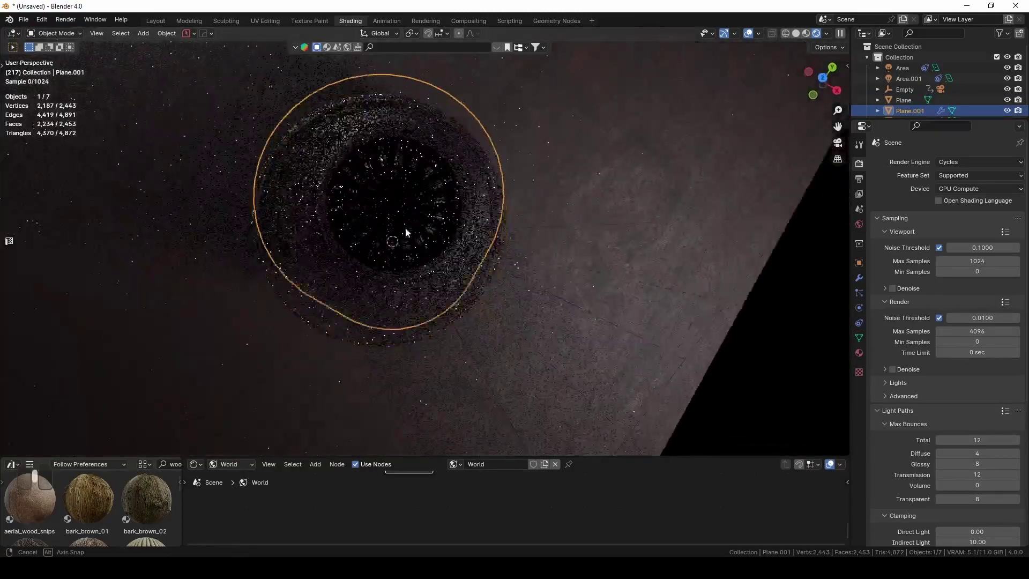
# - Hide the tumbler and the separate liquid object, leaving the wooden floor in view
pyautogui.moveTo(405, 230)
pyautogui.mouseDown(button='middle')
pyautogui.moveTo(407, 211)
pyautogui.moveTo(394, 206)
pyautogui.moveTo(394, 217)
pyautogui.mouseUp(button='middle')
pyautogui.scroll(3, 398, 208)
pyautogui.scroll(-5, 393, 201)
pyautogui.keyDown('shift'); pyautogui.click(394, 217); pyautogui.keyUp('shift')
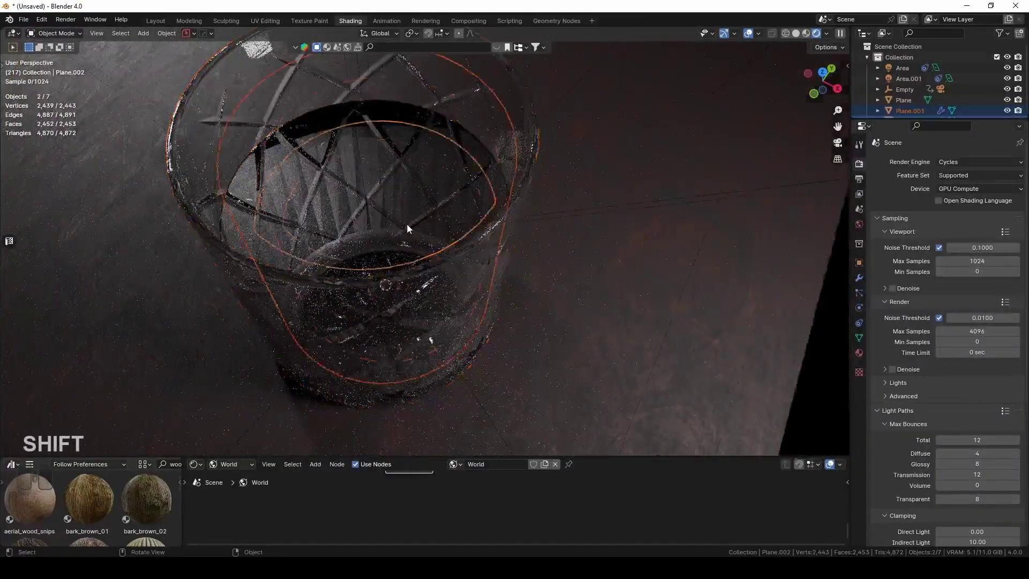
pyautogui.scroll(-5, 406, 224)
pyautogui.press('h')
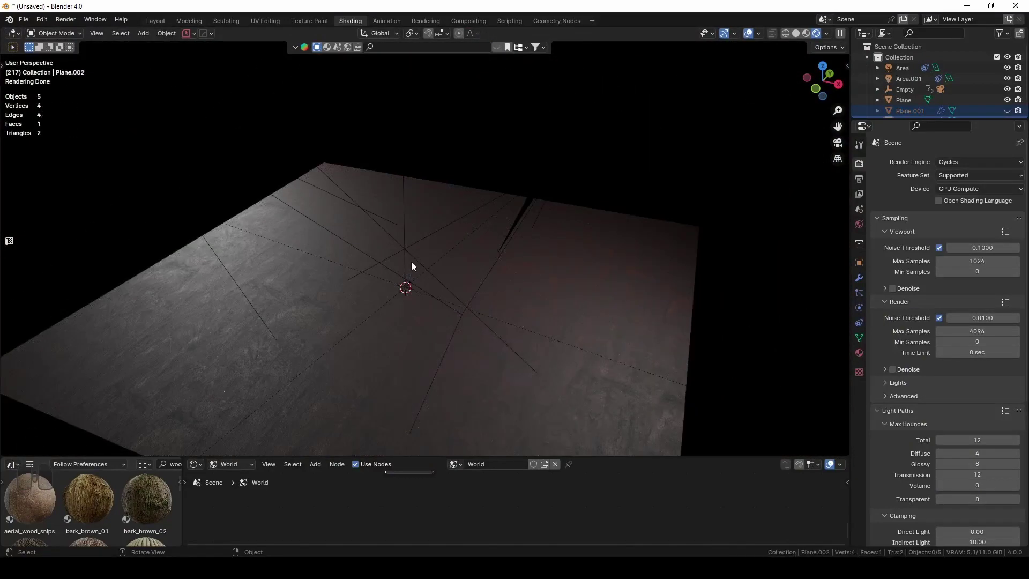
# - Add a mesh cylinder and move its geometry up 1 m along Z so its base sits at the origin
pyautogui.hotkey('shift', 'a')
pyautogui.moveTo(419, 276)
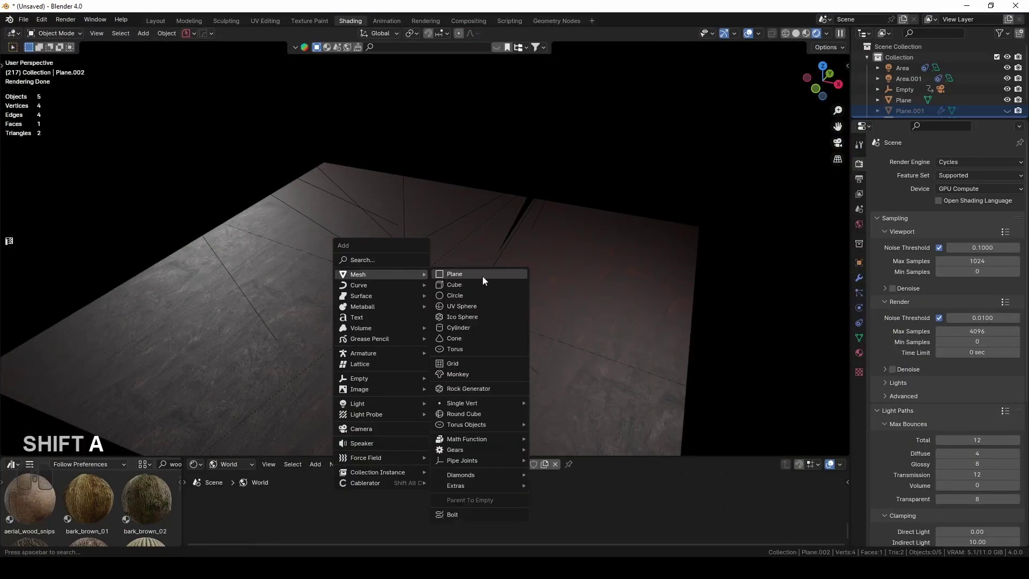
pyautogui.click(496, 329)
pyautogui.scroll(1, 500, 281)
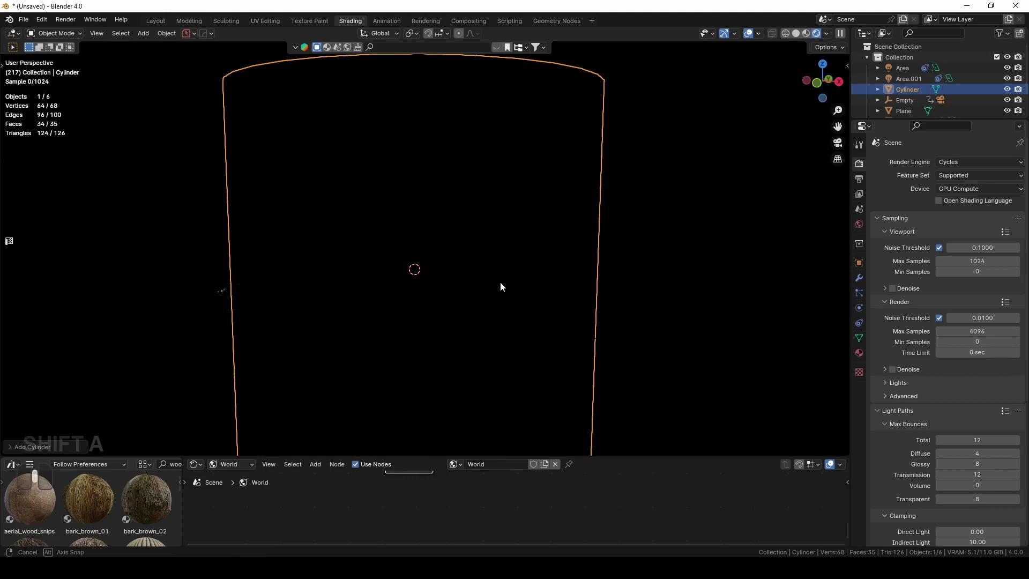
pyautogui.click(802, 32)
pyautogui.scroll(-2, 552, 309)
pyautogui.press('Tab')
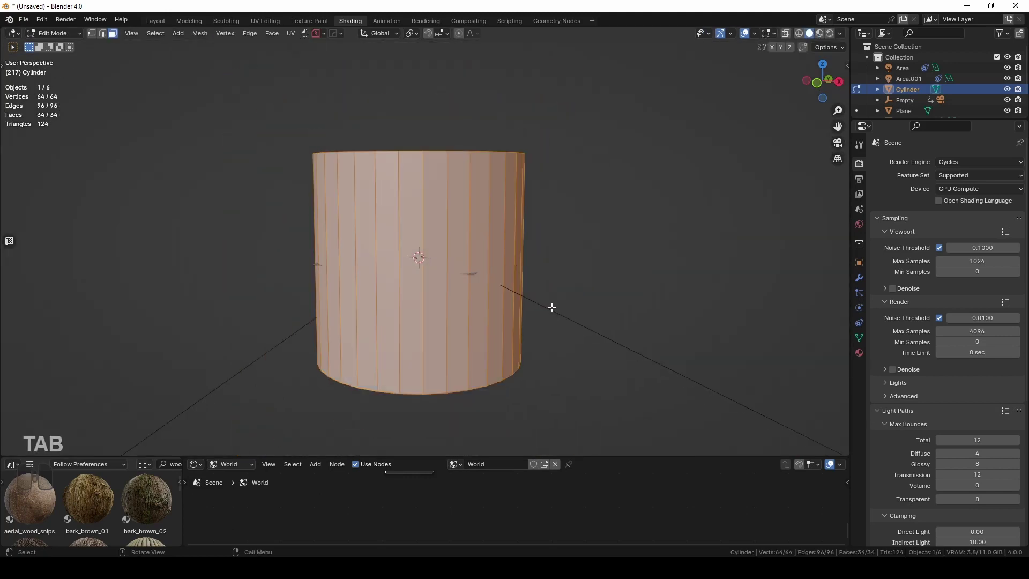
pyautogui.press('g')
pyautogui.press('z')
pyautogui.press('KP_1')
pyautogui.press('Return')
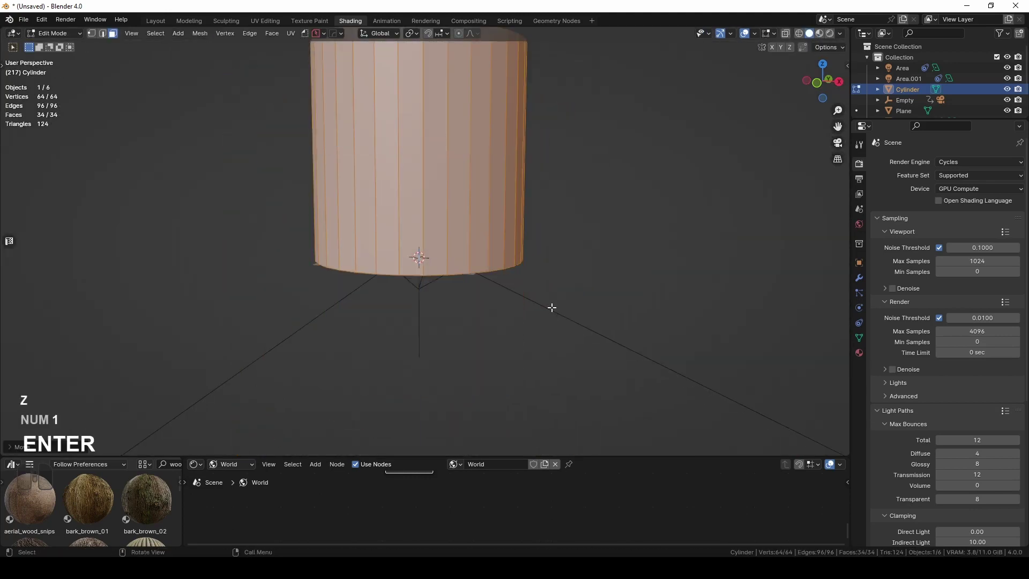
# - Scale the cylinder object down to a glass-sized shape on the floor, judging it through the camera
pyautogui.moveTo(548, 305); pyautogui.dragTo(410, 215, button='middle')
pyautogui.moveTo(464, 166); pyautogui.dragTo(491, 207, button='middle')
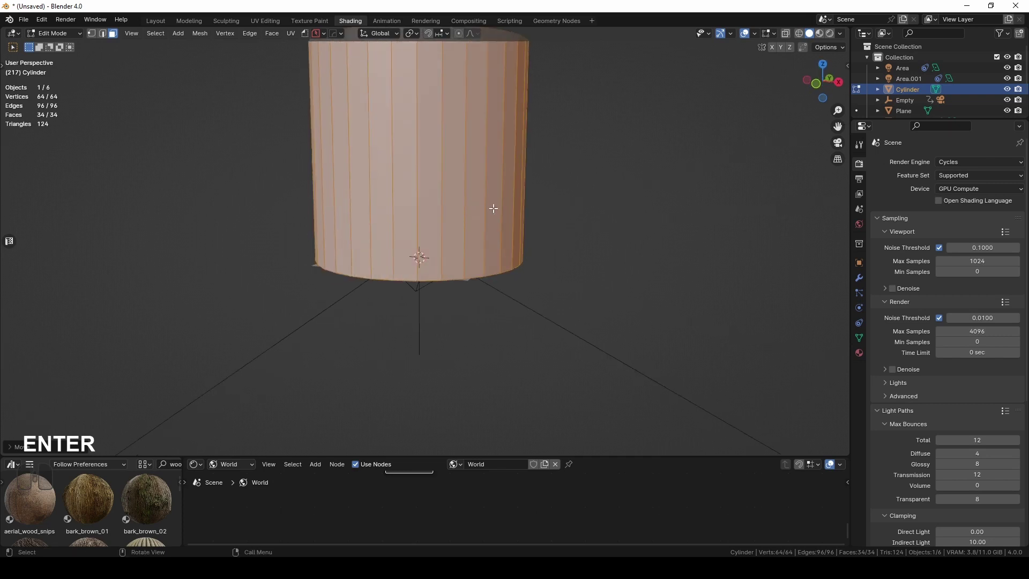
pyautogui.press('s')
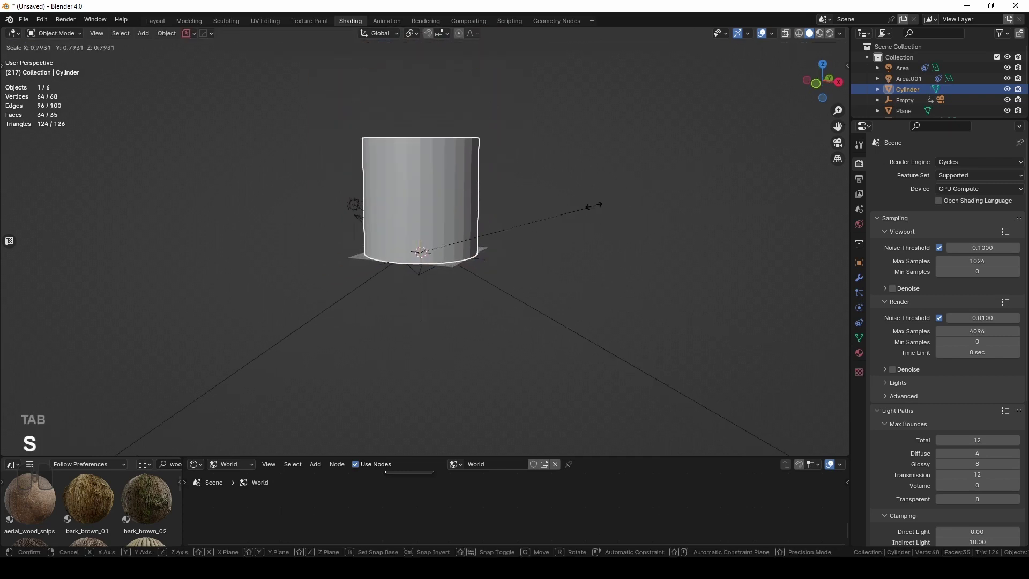
pyautogui.click(450, 247)
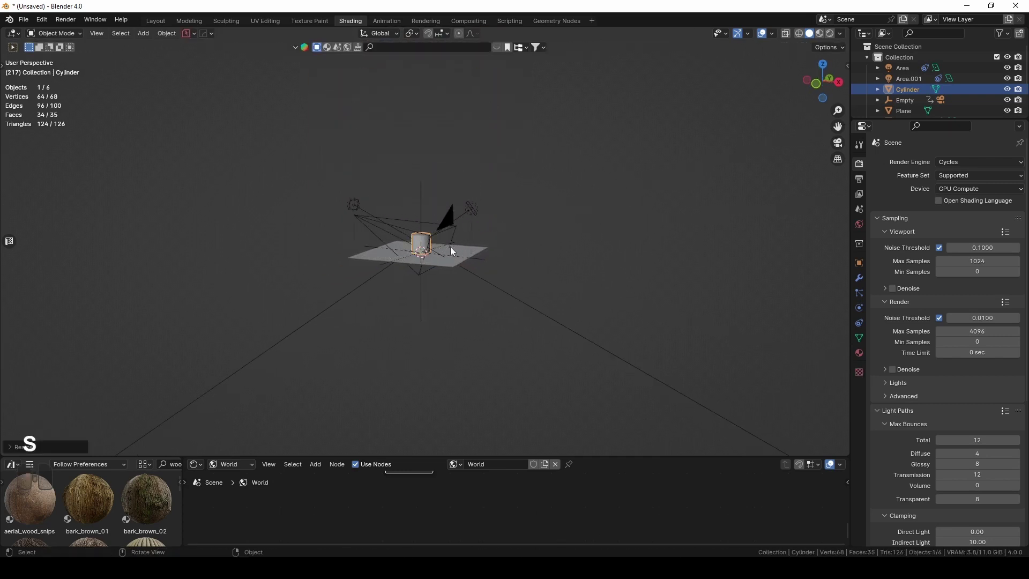
pyautogui.press('KP_0')
pyautogui.press('s')
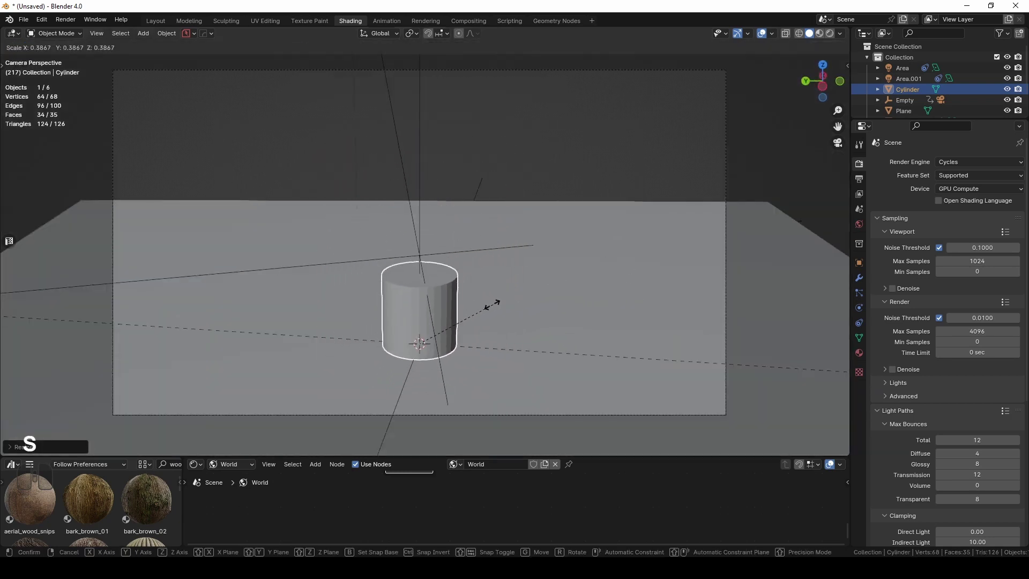
# - Raise the cylinder's top face about 0.17 m along Z, and apply the object's transform
pyautogui.press('g')
pyautogui.press('z')
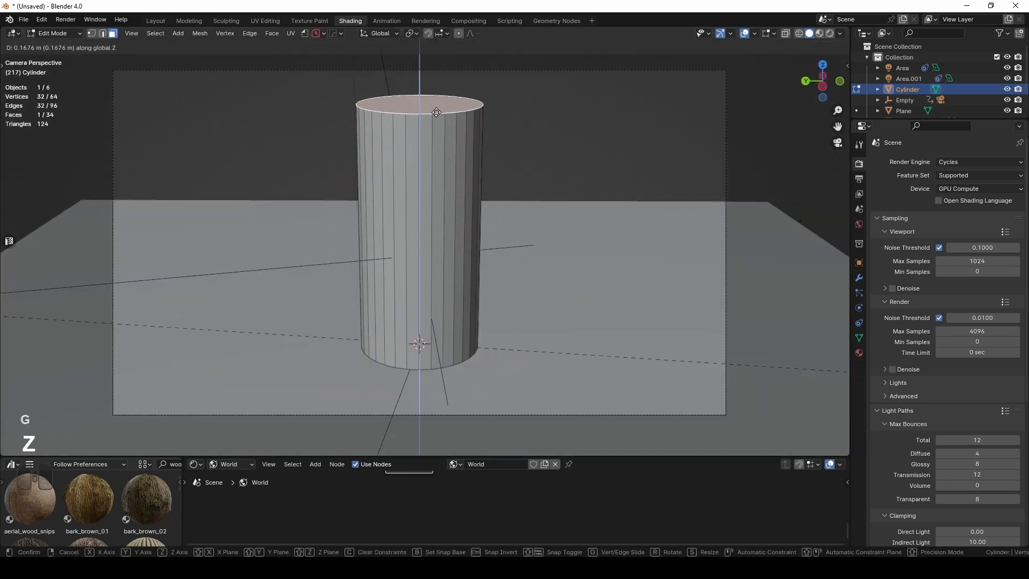
pyautogui.click(431, 114)
pyautogui.press('Tab')
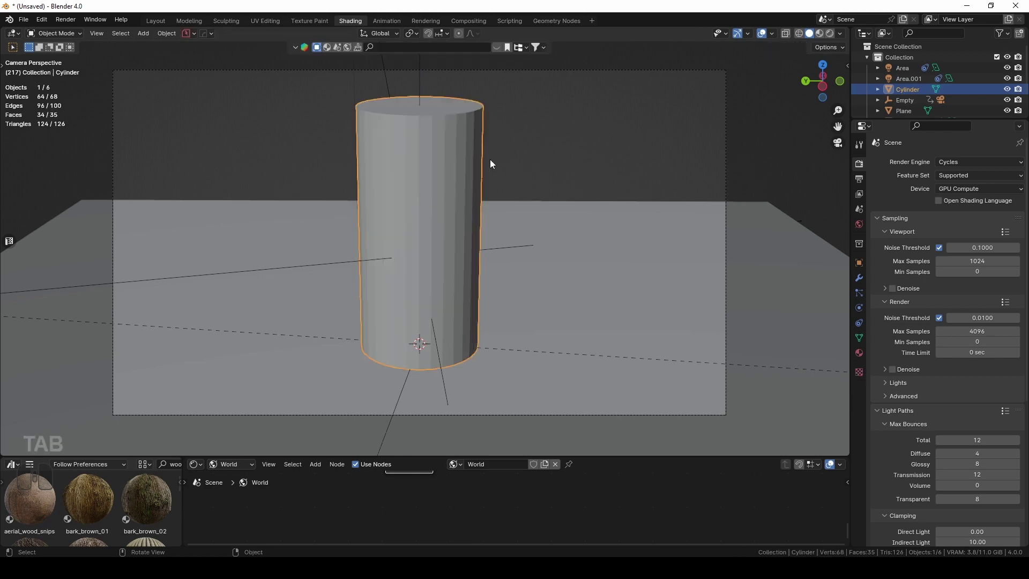
pyautogui.hotkey('ctrl', 'a')
pyautogui.click(490, 159)
# - Inset the cylinder's top face by about 0.006 m to form a thin wall
pyautogui.press('Tab')
pyautogui.press('3')
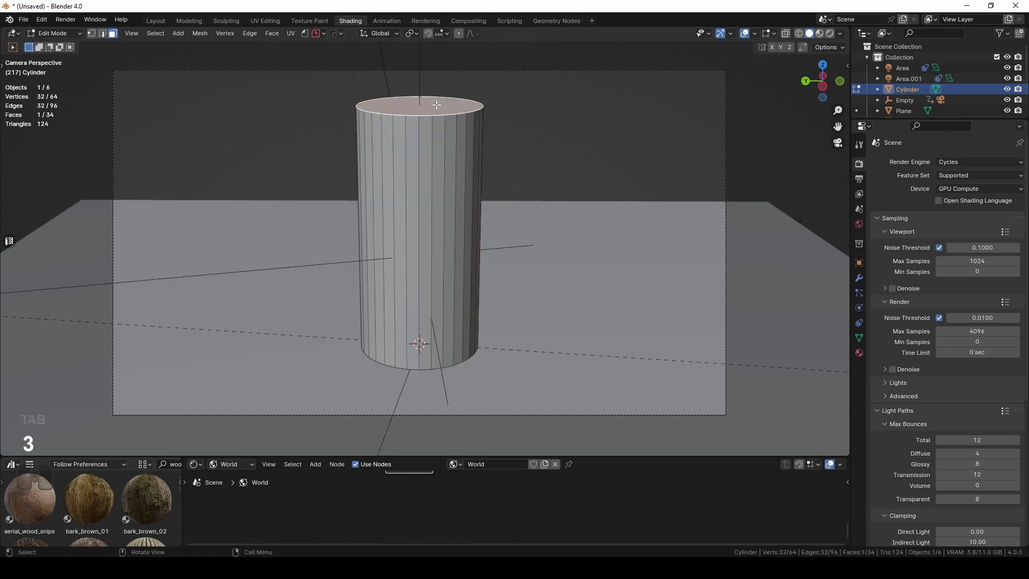
pyautogui.moveTo(561, 133); pyautogui.dragTo(562, 177, button='middle')
pyautogui.press('i')
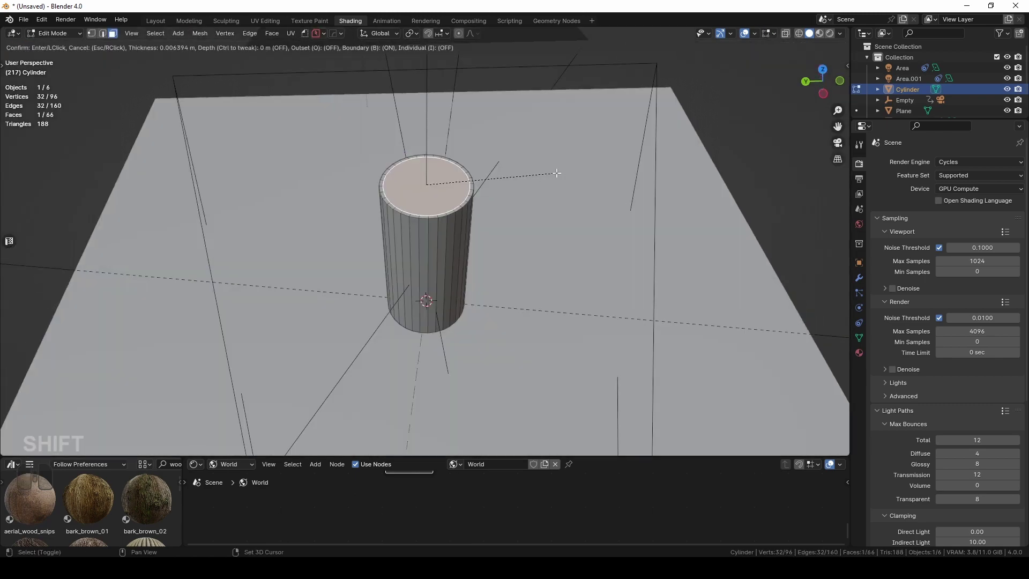
pyautogui.click(556, 173)
# - Extrude the inset top face down inside the cylinder to hollow it, leaving a thin solid floor just above the base
pyautogui.press('e')
pyautogui.click(551, 282)
pyautogui.press('KP_1')
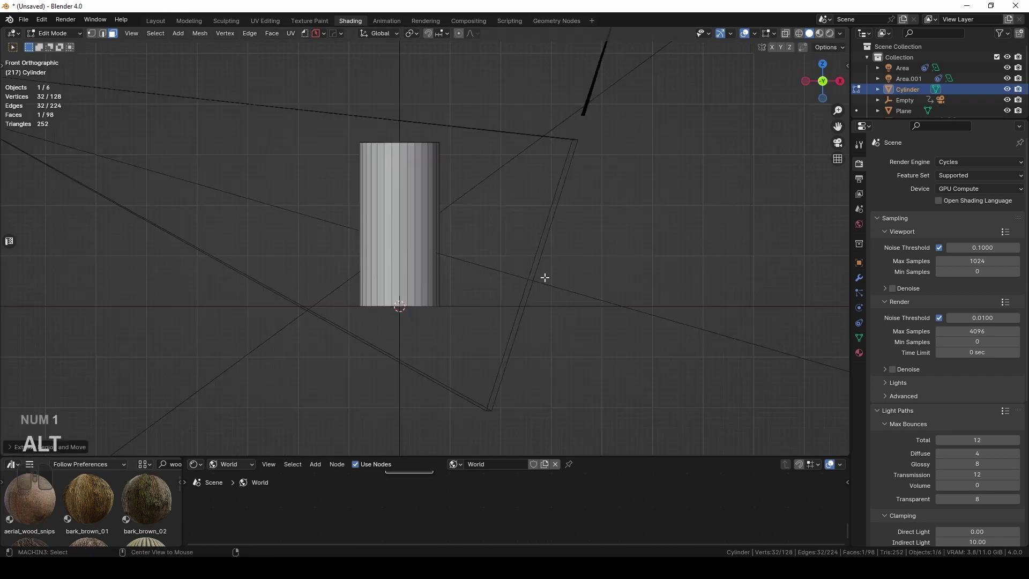
pyautogui.hotkey('alt', 'z')
pyautogui.scroll(4, 542, 276)
pyautogui.press('g')
pyautogui.press('z')
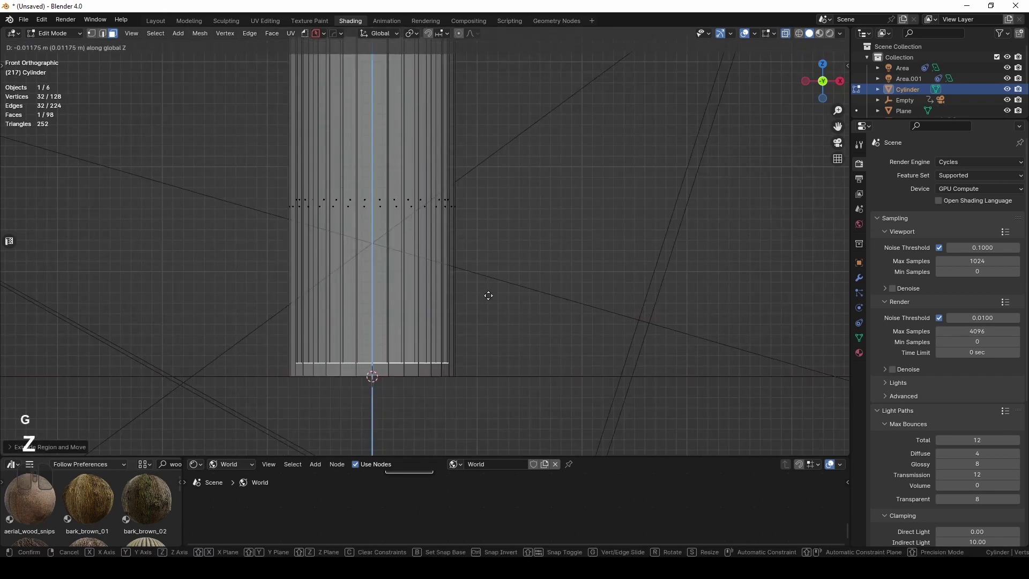
pyautogui.click(434, 317)
# - Bevel the glass's bottom edges, outer base and inner floor, about 0.009 m wide with four segments
pyautogui.moveTo(423, 326); pyautogui.dragTo(536, 328, button='middle')
pyautogui.hotkey('ctrl', 'b')
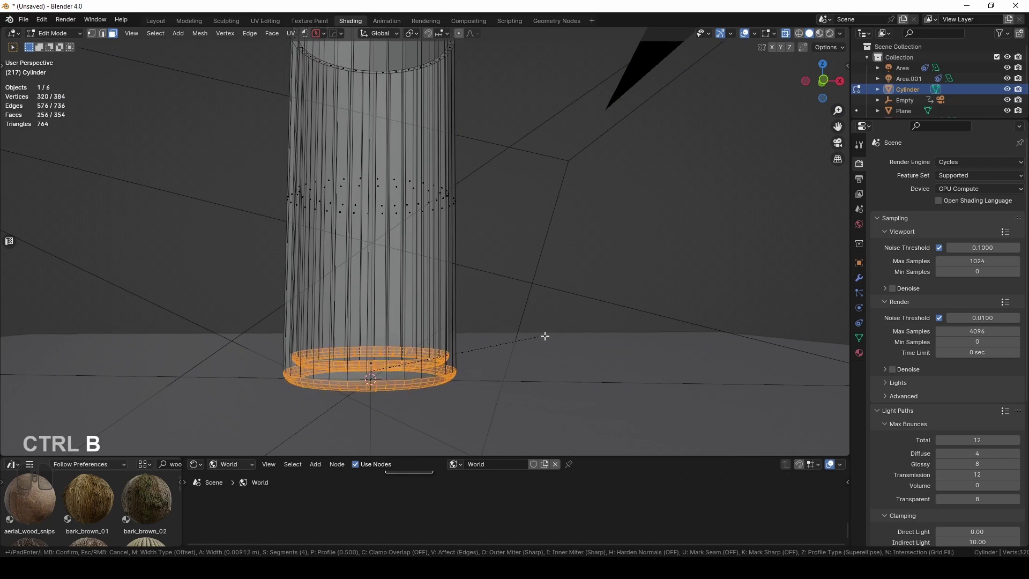
pyautogui.click(541, 337)
# - Bevel the inner and outer edge loops of the glass's rim with four segments and overlap clamping on, rounding the lip
pyautogui.moveTo(540, 338); pyautogui.dragTo(417, 243, button='middle')
pyautogui.keyDown('alt'); pyautogui.click(407, 238); pyautogui.keyUp('alt')
pyautogui.hotkey('alt', 'z')
pyautogui.press('2')
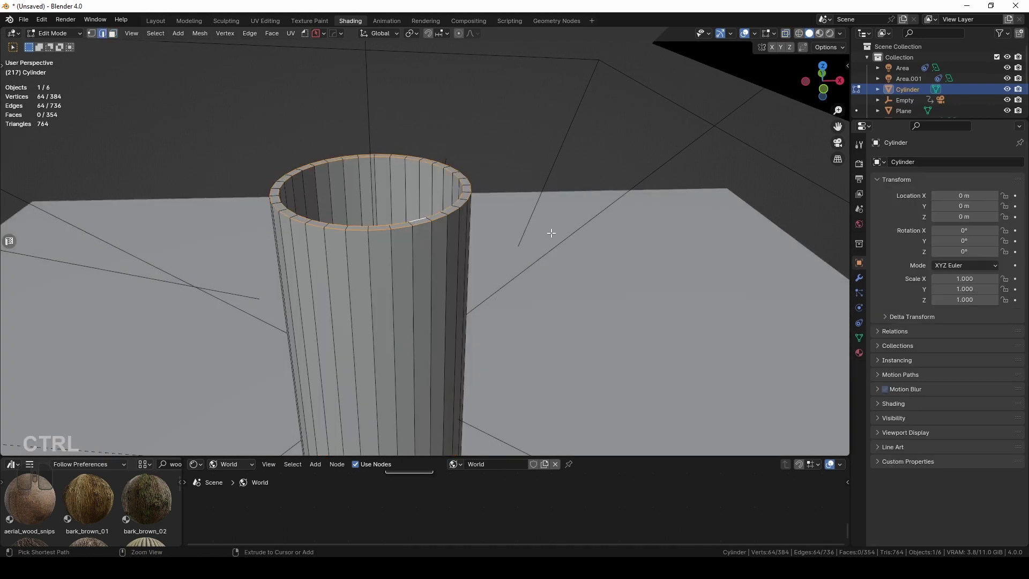
pyautogui.hotkey('ctrl', 'b')
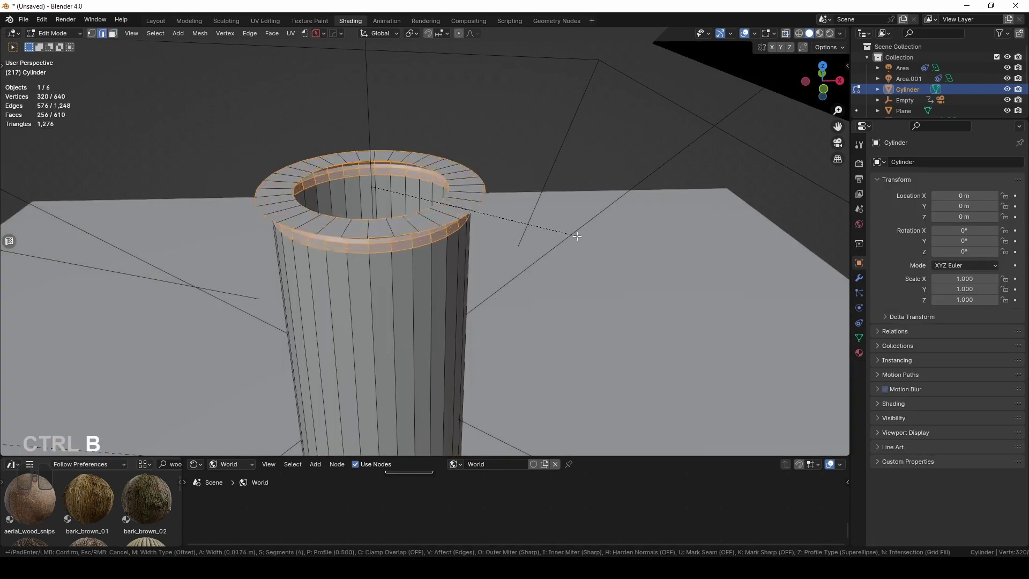
pyautogui.press('c')
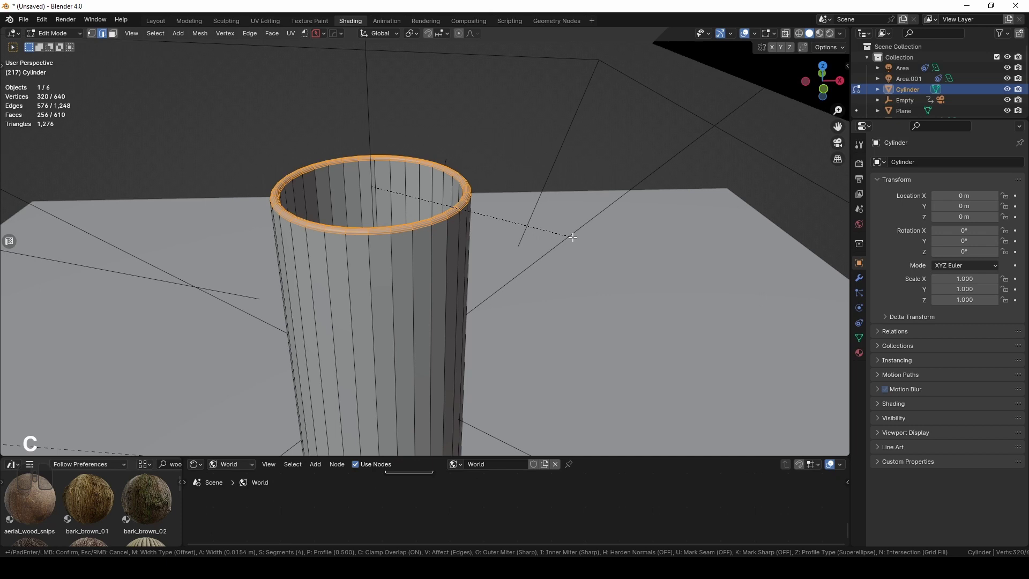
pyautogui.click(572, 237)
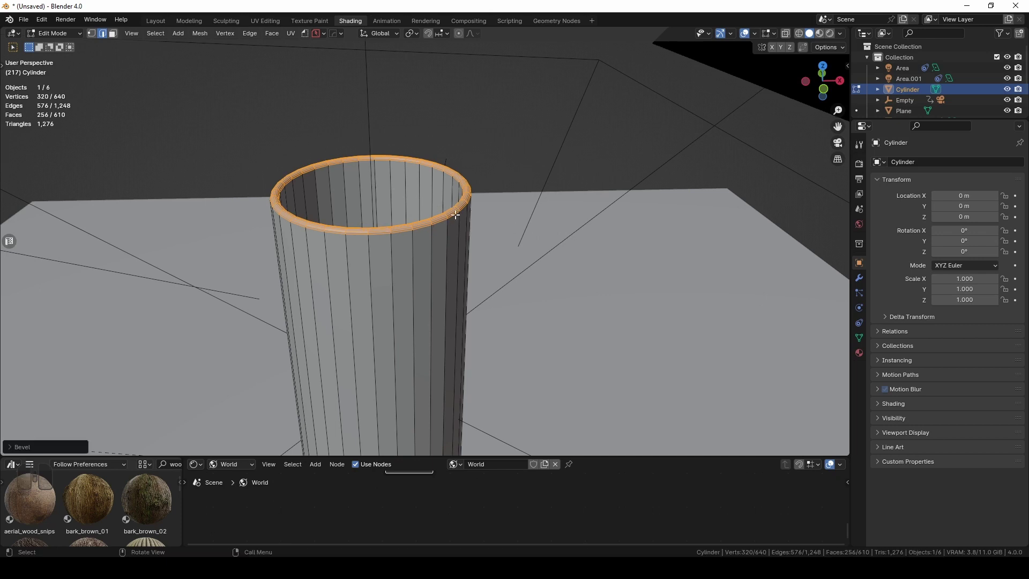
# - Merge the rim's overlapping vertices by distance and shade the glass object smooth
pyautogui.press('m')
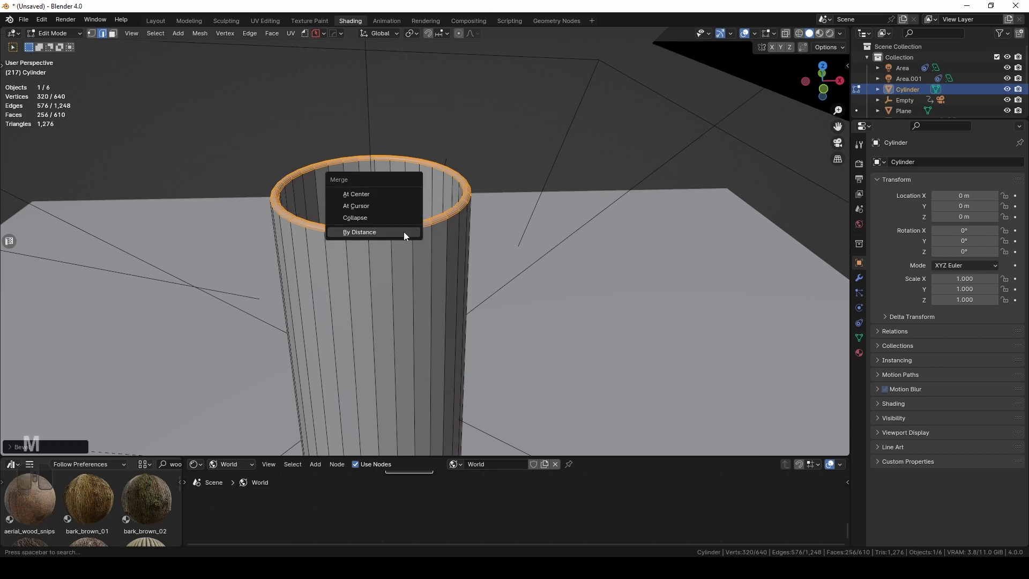
pyautogui.click(404, 231)
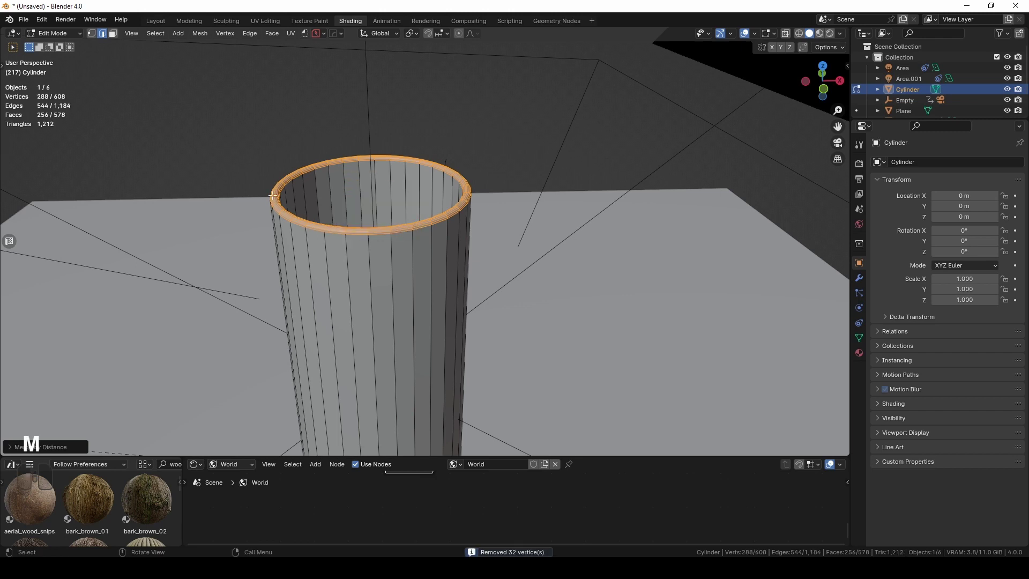
pyautogui.press('Tab')
pyautogui.rightClick(400, 262)
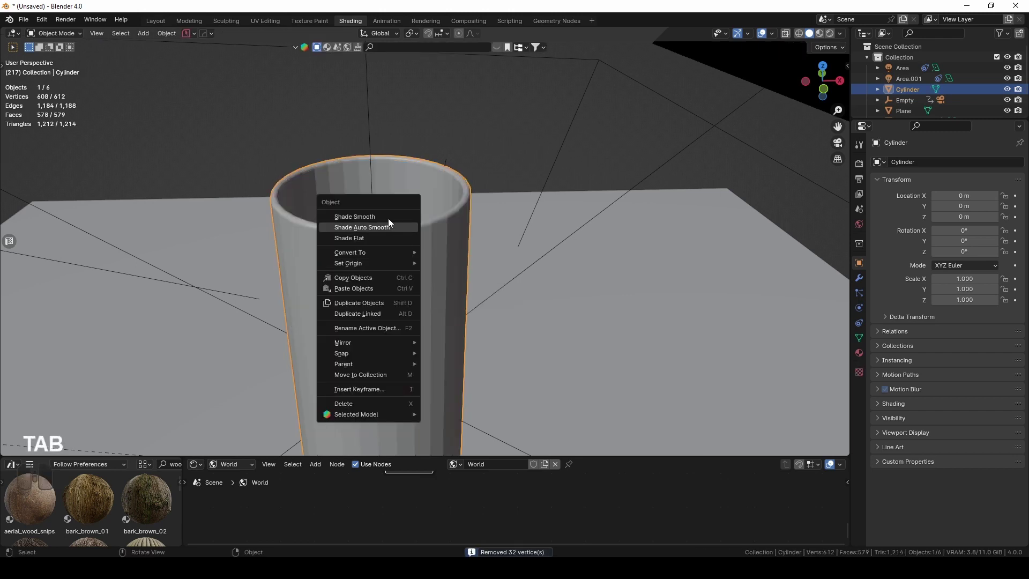
pyautogui.click(385, 214)
# - Assign the existing glass material Material.007 to the cylinder and preview it in the rendered viewport
pyautogui.moveTo(518, 190)
pyautogui.mouseDown(button='middle')
pyautogui.moveTo(437, 248)
pyautogui.moveTo(408, 322)
pyautogui.mouseUp(button='middle')
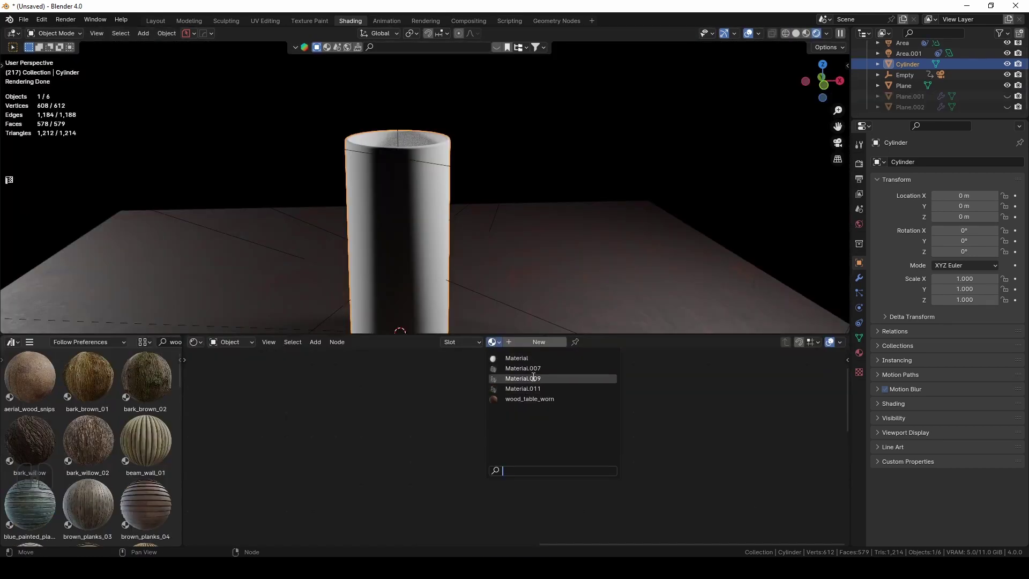
pyautogui.click(522, 368)
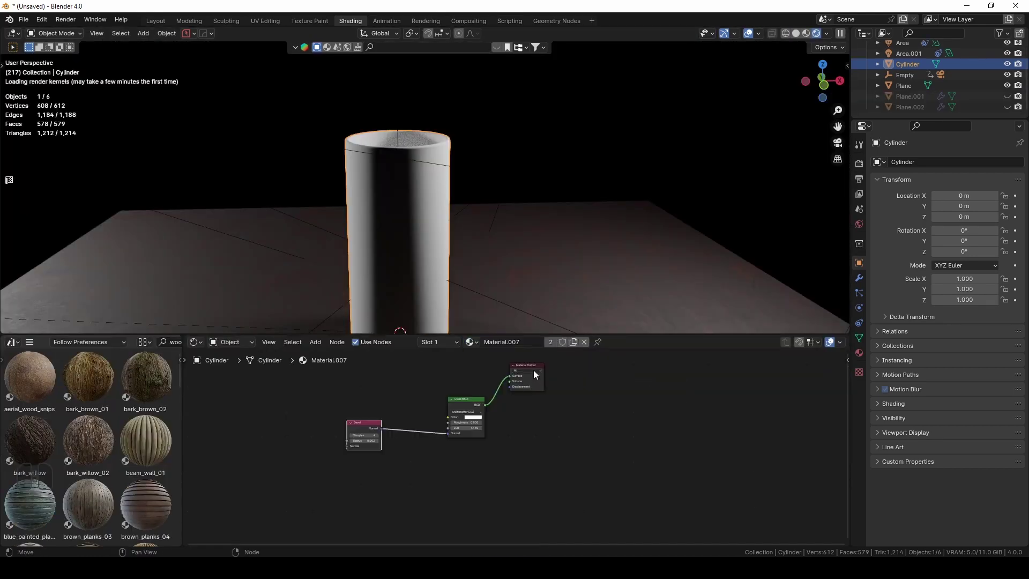
pyautogui.scroll(1, 414, 249)
pyautogui.keyDown('shift'); pyautogui.moveTo(414, 249); pyautogui.dragTo(429, 205, button='middle'); pyautogui.keyUp('shift')
pyautogui.scroll(-2, 429, 168)
pyautogui.scroll(4, 430, 178)
# - Duplicate the glass's inner floor and inner wall faces in place and separate the copy into its own object for the liquid
pyautogui.press('Tab')
pyautogui.press('3')
pyautogui.click(430, 178)
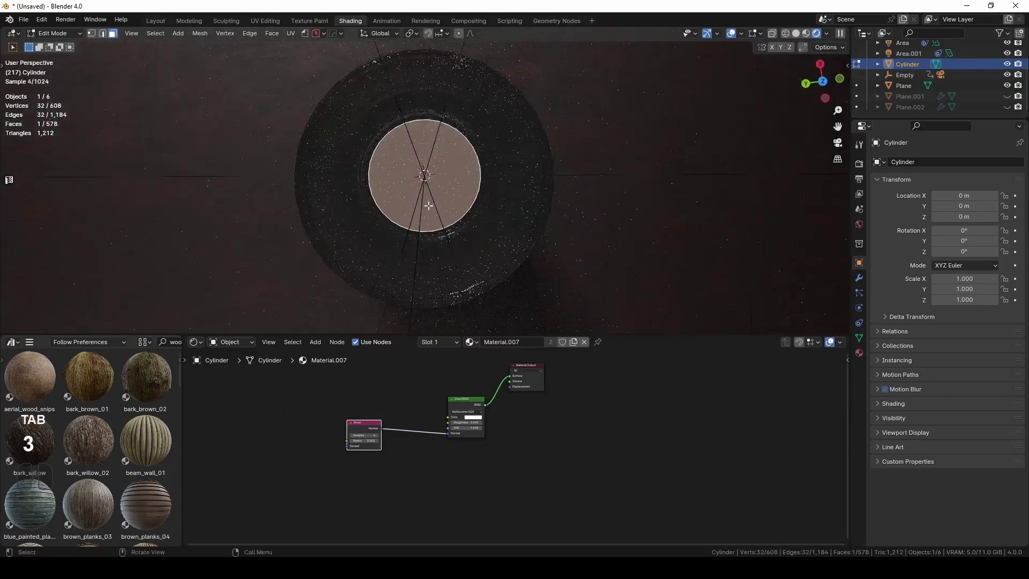
pyautogui.press('ctrl+KP_Add')
pyautogui.press('ctrl+KP_Add')
pyautogui.press('ctrl+KP_Add')
pyautogui.press('ctrl+KP_Add')
pyautogui.hotkey('shift', 'd')
pyautogui.rightClick(429, 205)
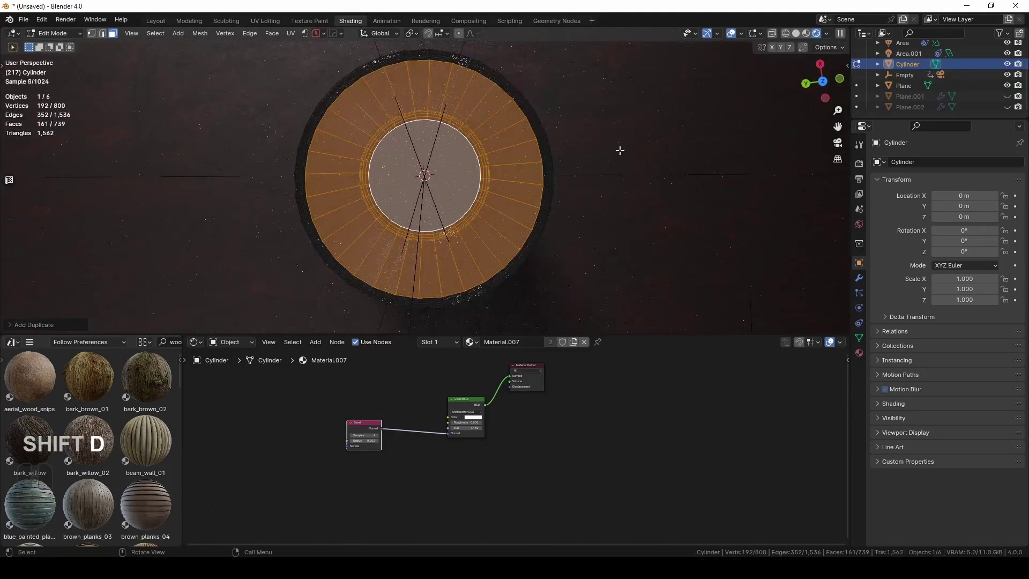
pyautogui.press('p')
pyautogui.click(581, 161)
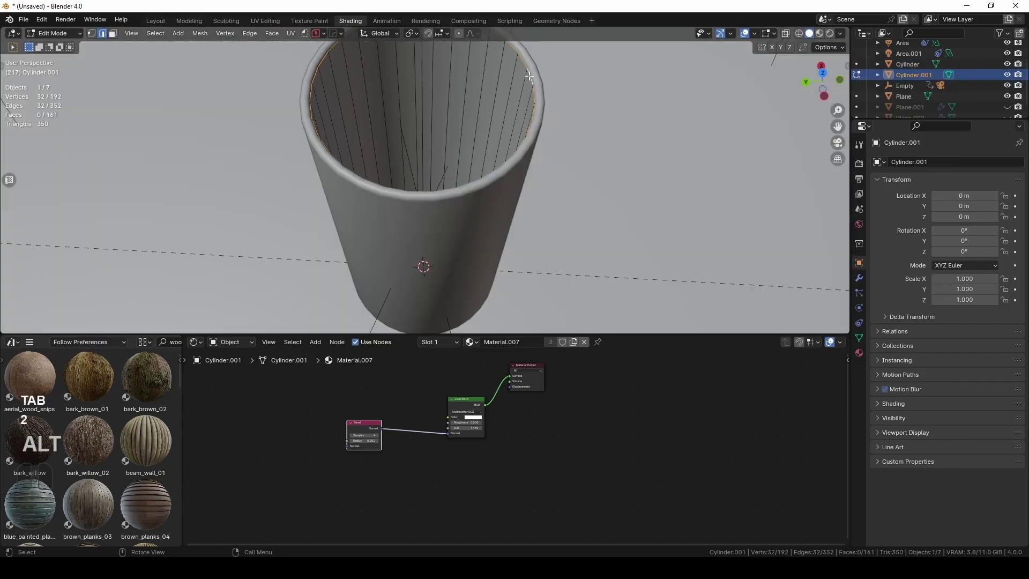
# - Fill the liquid mesh's open top with a face and edge-slide it down to roughly half the wall height
pyautogui.press('f')
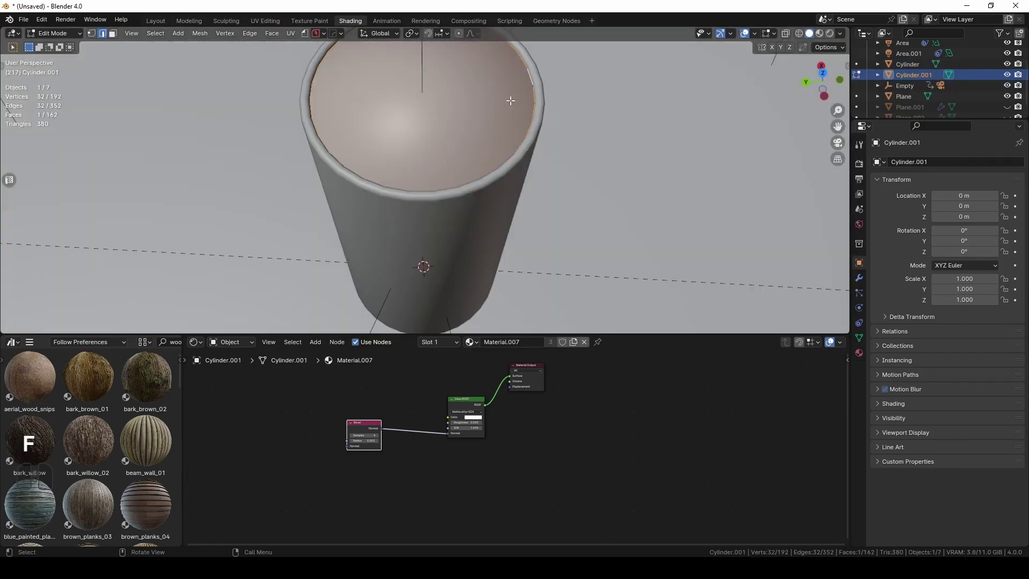
pyautogui.press('g')
pyautogui.press('g')
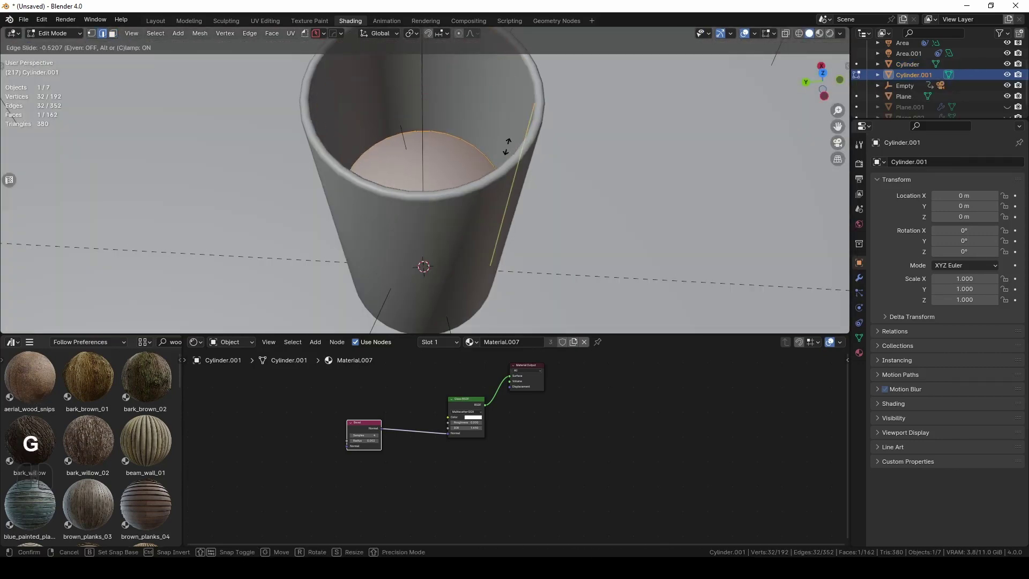
pyautogui.click(506, 149)
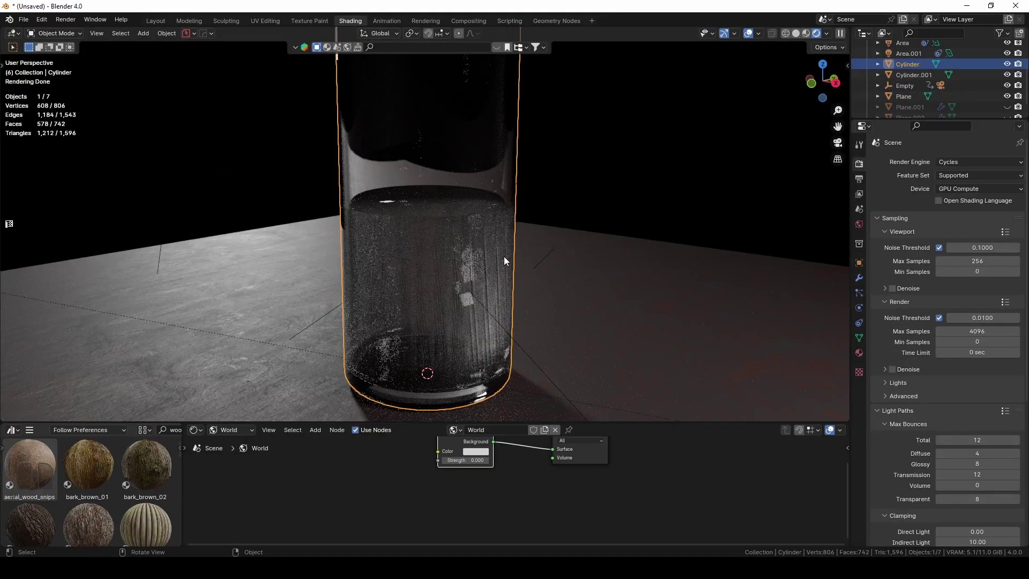
# - Scale the liquid object up very slightly, to about 1.001, so it overlaps the glass's inner wall
pyautogui.click(468, 264)
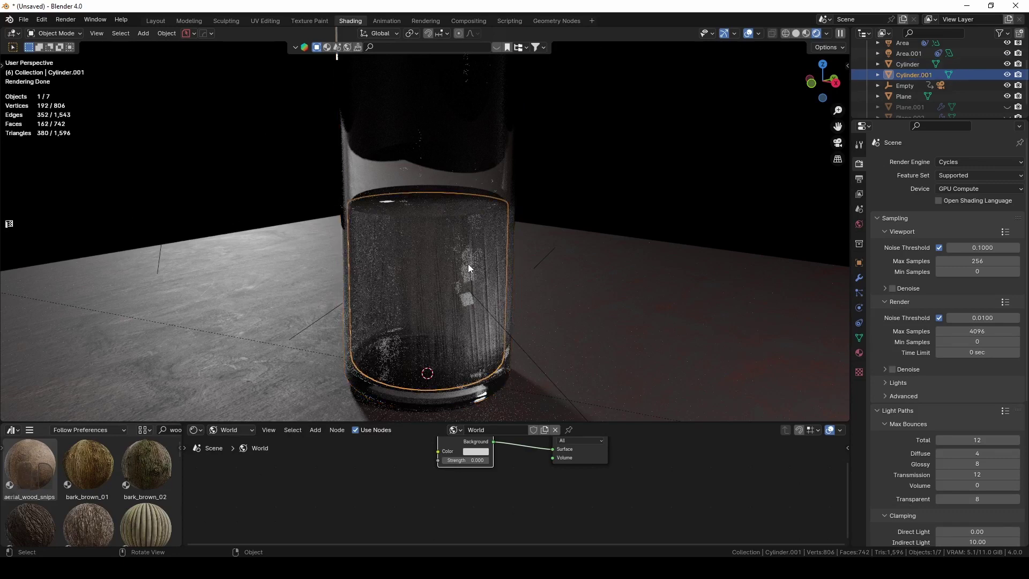
pyautogui.press('s')
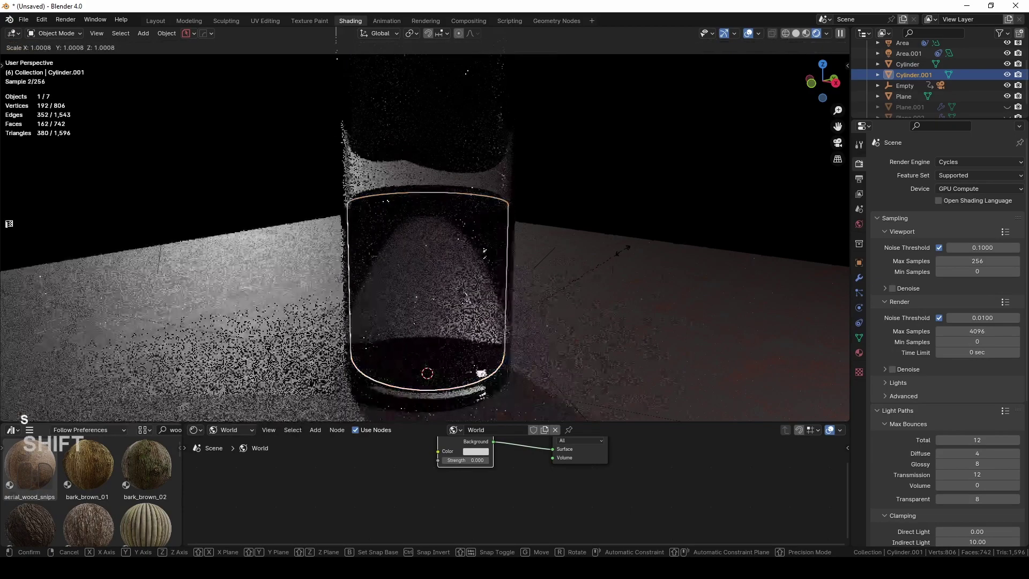
pyautogui.click(623, 250)
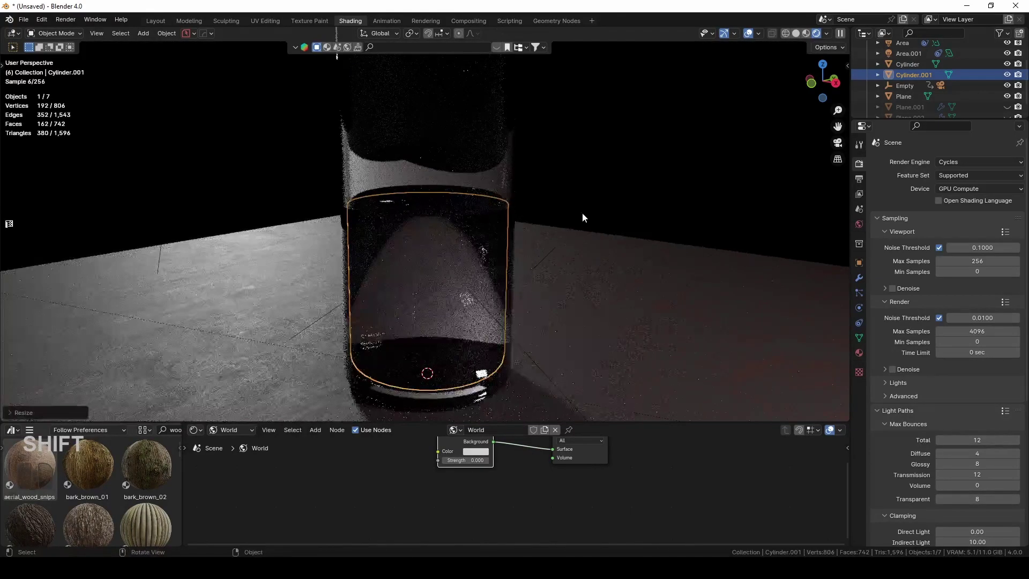
pyautogui.scroll(2, 574, 198)
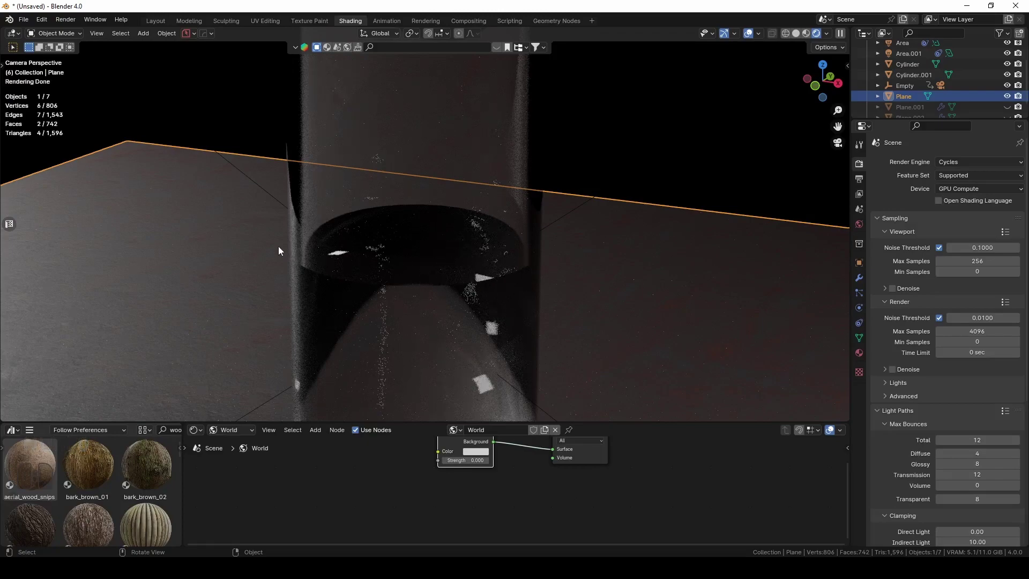
# - Scale the liquid object down to about 0.975 to leave an air gap, and inspect the refraction through the camera
pyautogui.scroll(-4, 517, 269)
pyautogui.click(472, 379)
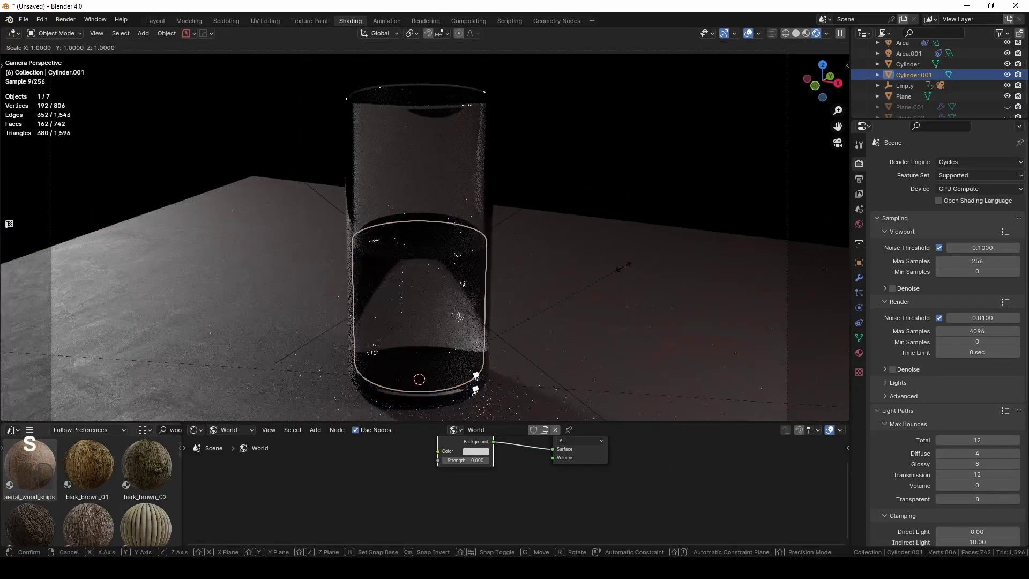
pyautogui.press('s')
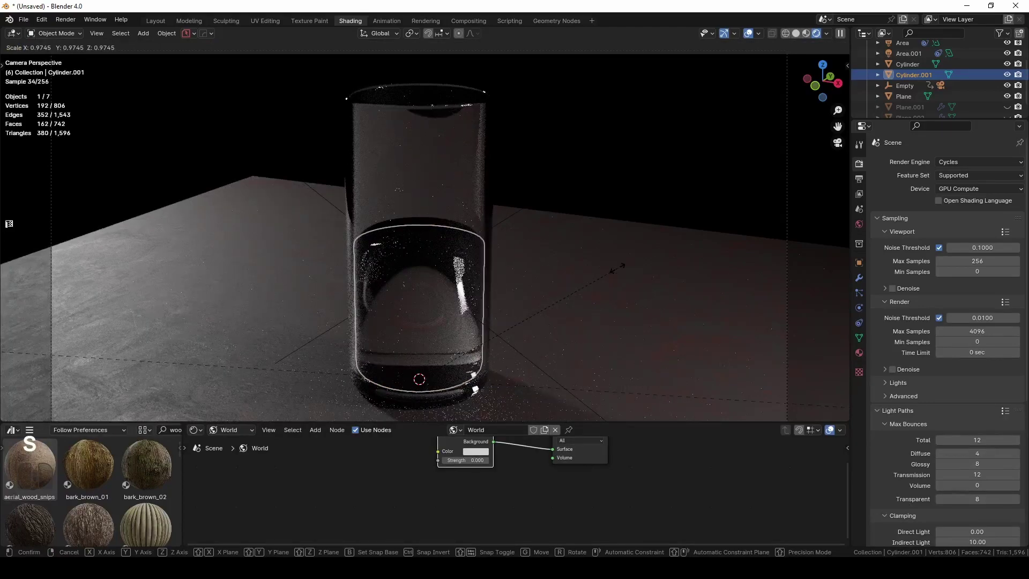
pyautogui.click(617, 268)
pyautogui.click(522, 206)
pyautogui.scroll(2, 451, 252)
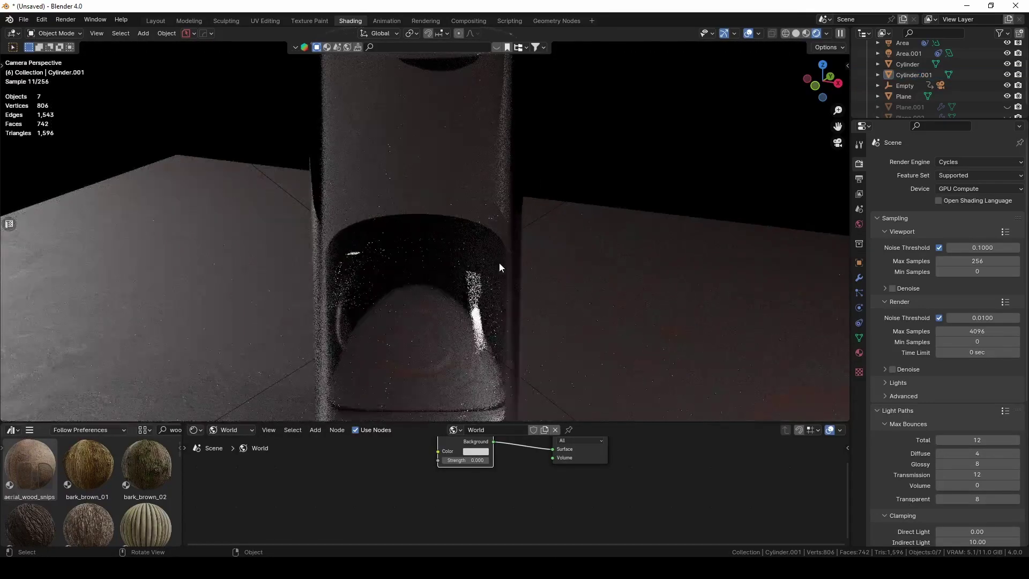
pyautogui.keyDown('shift'); pyautogui.moveTo(510, 275); pyautogui.dragTo(463, 212, button='middle'); pyautogui.keyUp('shift')
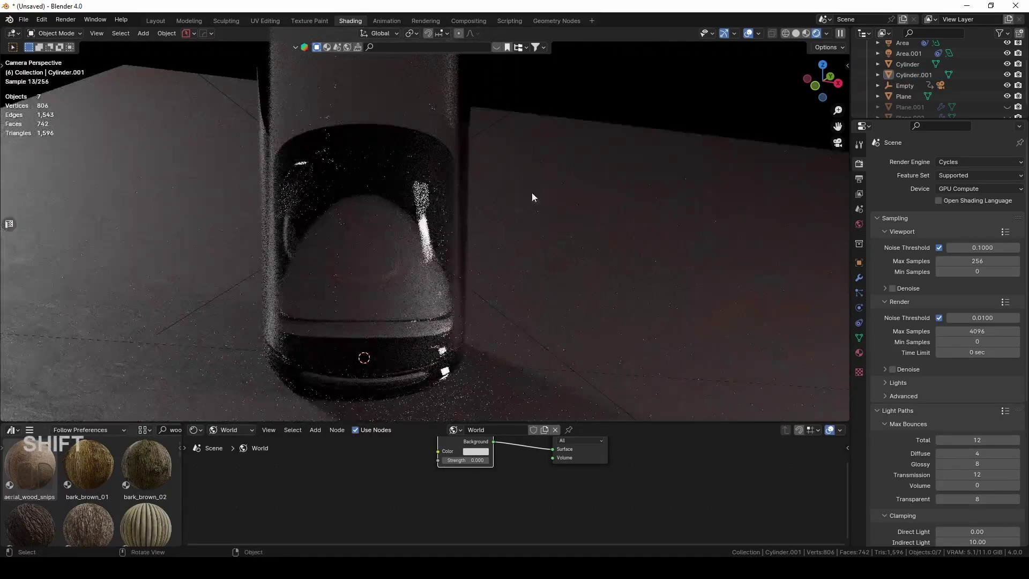
# - Enlarge the liquid object again until it overlaps the glass wall, and check the result through the camera
pyautogui.moveTo(454, 211); pyautogui.dragTo(463, 210)
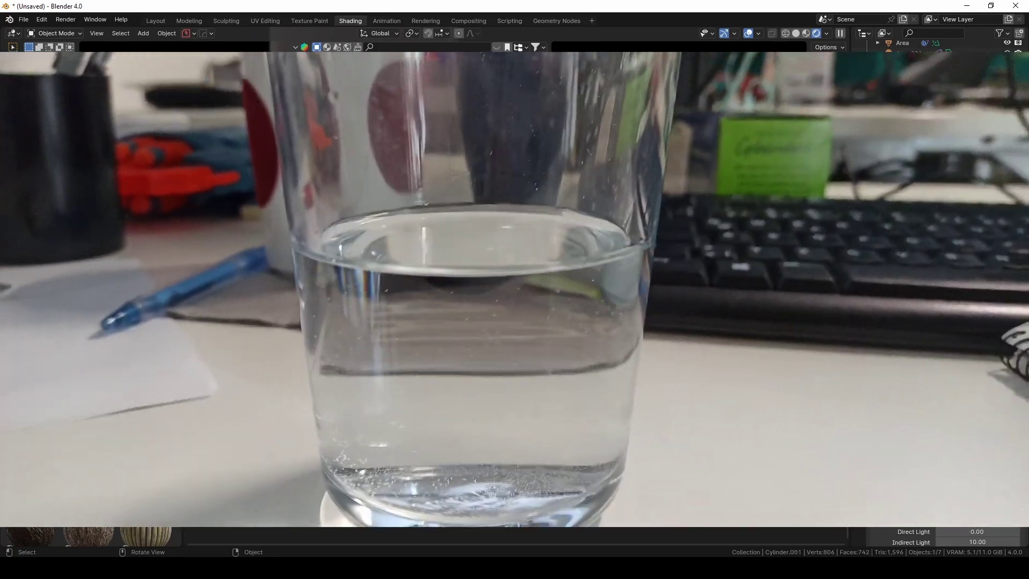
pyautogui.press('s')
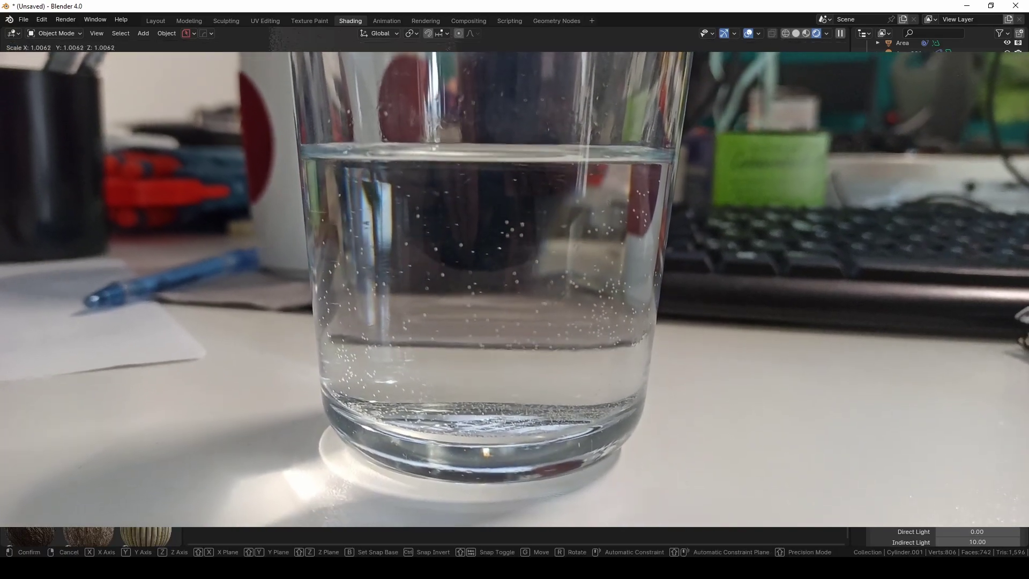
pyautogui.press('Return')
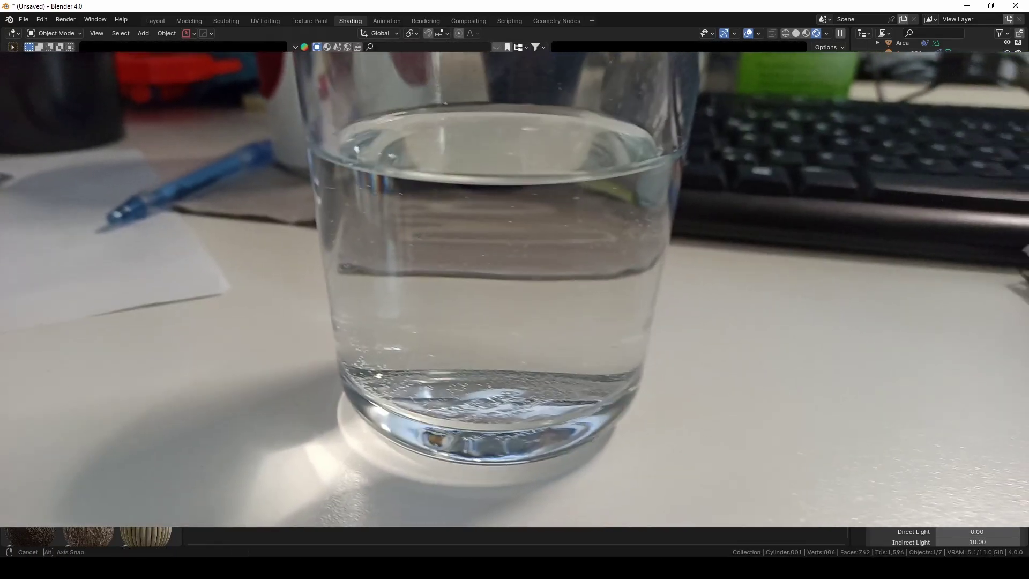
pyautogui.press('KP_0')
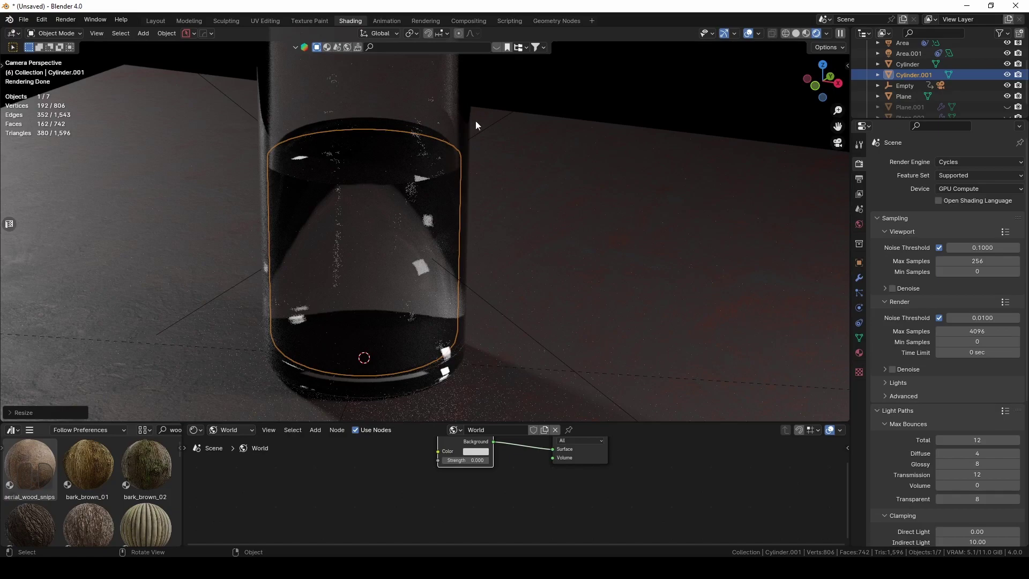
pyautogui.click(475, 235)
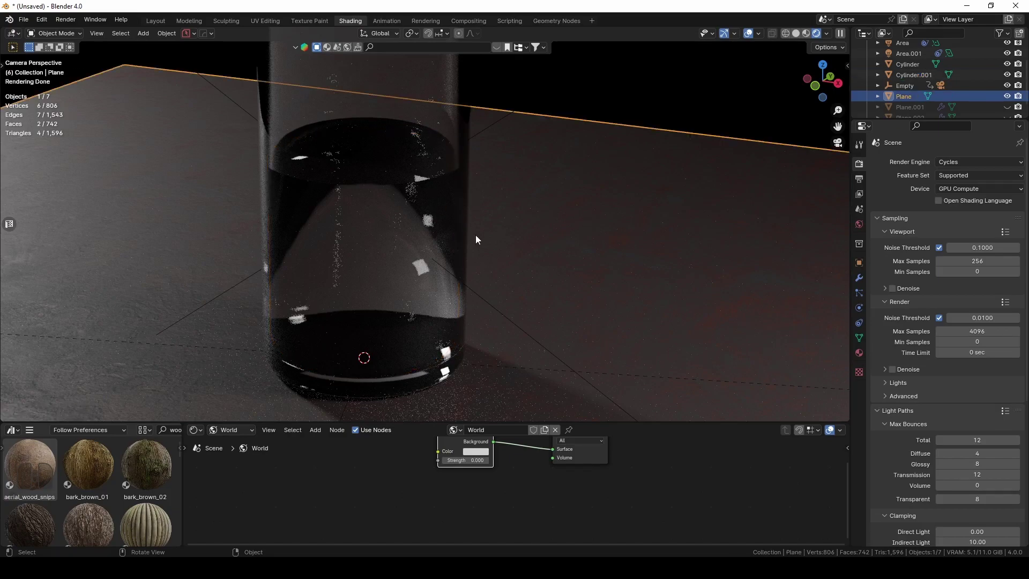
# - Scale the liquid object down to about 0.998 so a thin gap separates it from the glass, and render the image
pyautogui.click(425, 229)
pyautogui.click(424, 229)
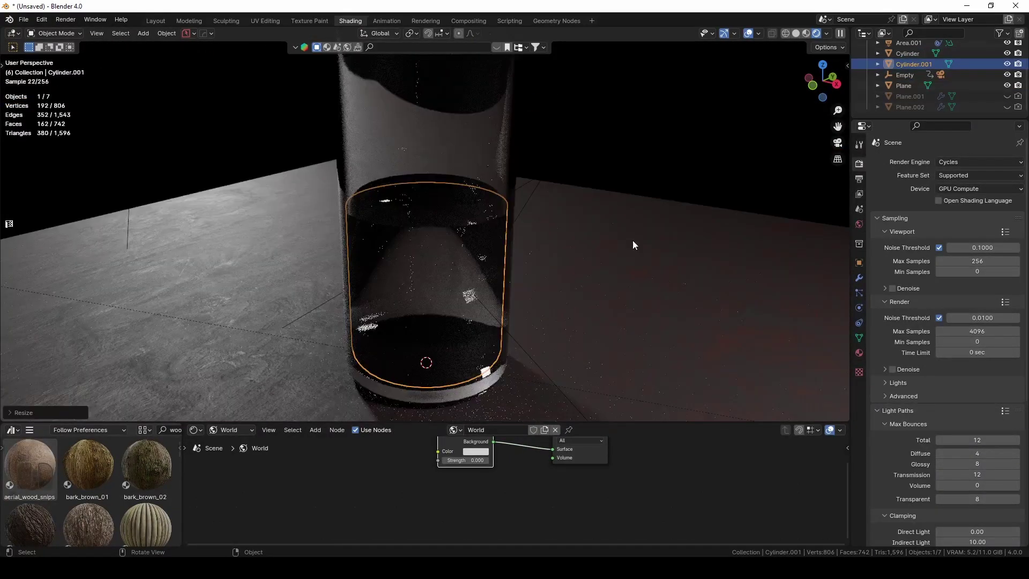
pyautogui.press('s')
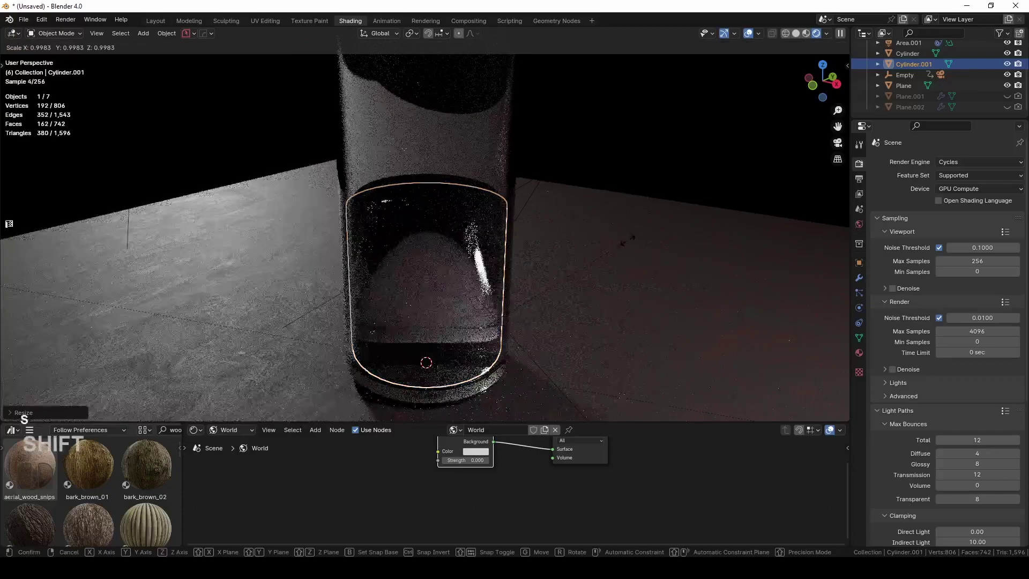
pyautogui.click(623, 239)
pyautogui.click(623, 239)
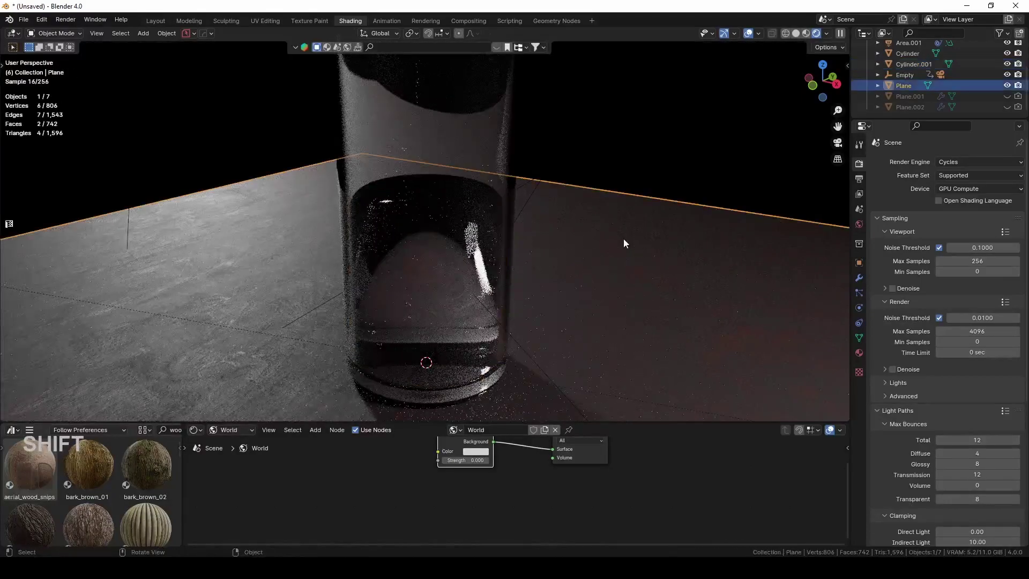
pyautogui.press('F12')
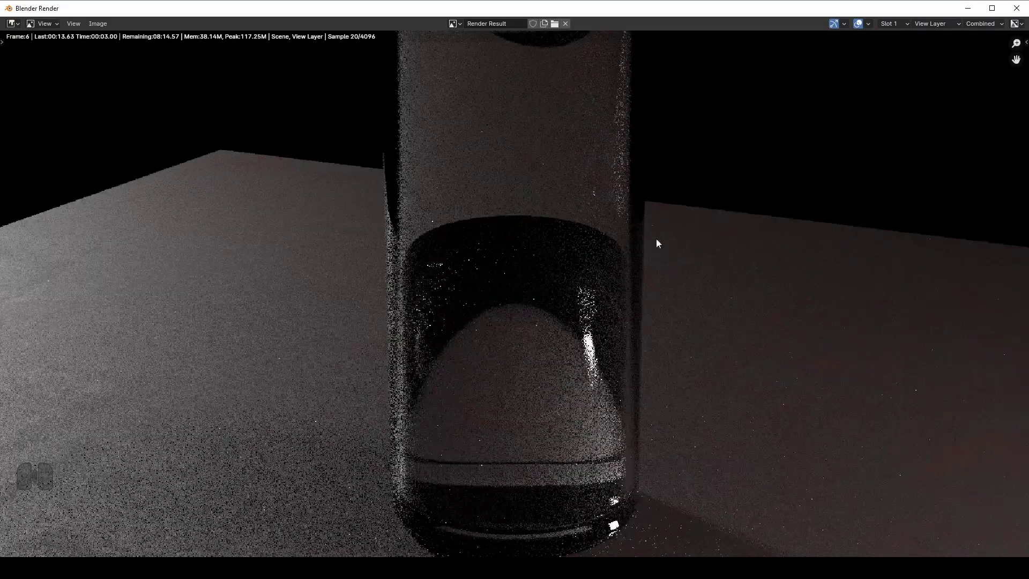
# - Inspect the gapped render, scale the liquid object up very slightly so it overlaps the glass wall, and render again
pyautogui.moveTo(684, 241); pyautogui.dragTo(617, 234, button='middle')
pyautogui.scroll(-1, 618, 234)
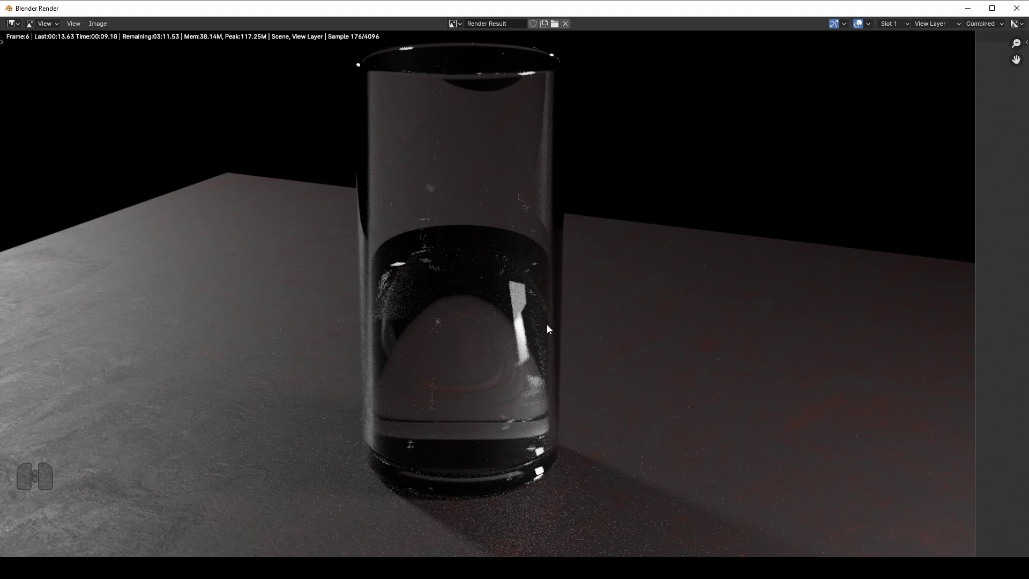
pyautogui.scroll(-3, 613, 330)
pyautogui.scroll(4, 608, 330)
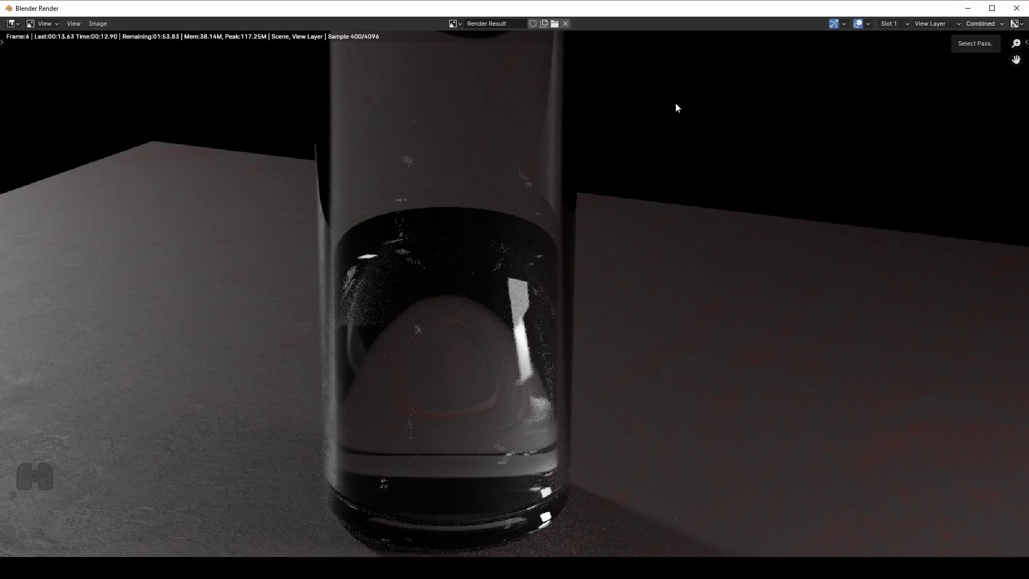
pyautogui.click(1018, 5)
pyautogui.press('s')
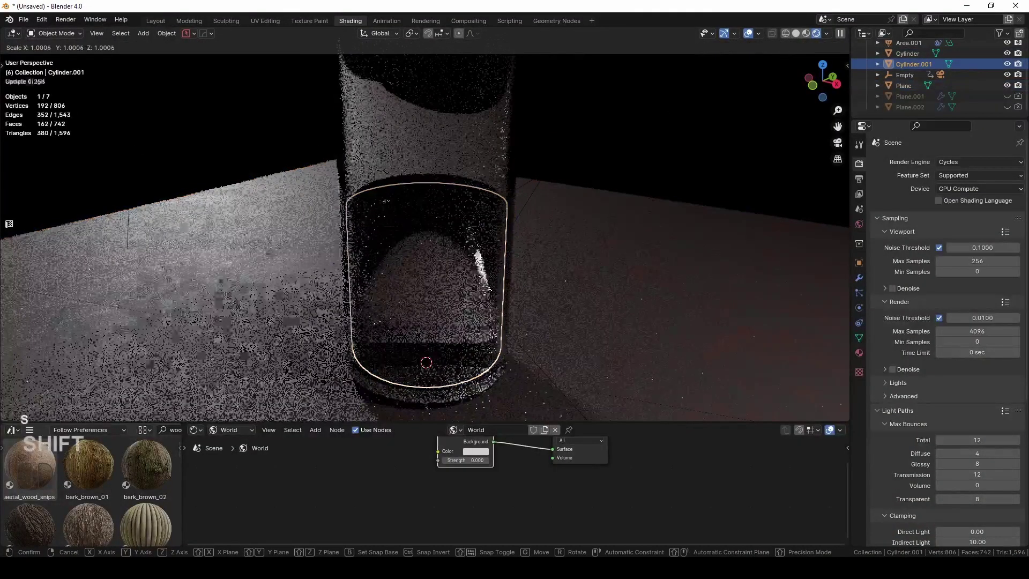
pyautogui.keyDown('shift'); pyautogui.click(468, 231); pyautogui.keyUp('shift')
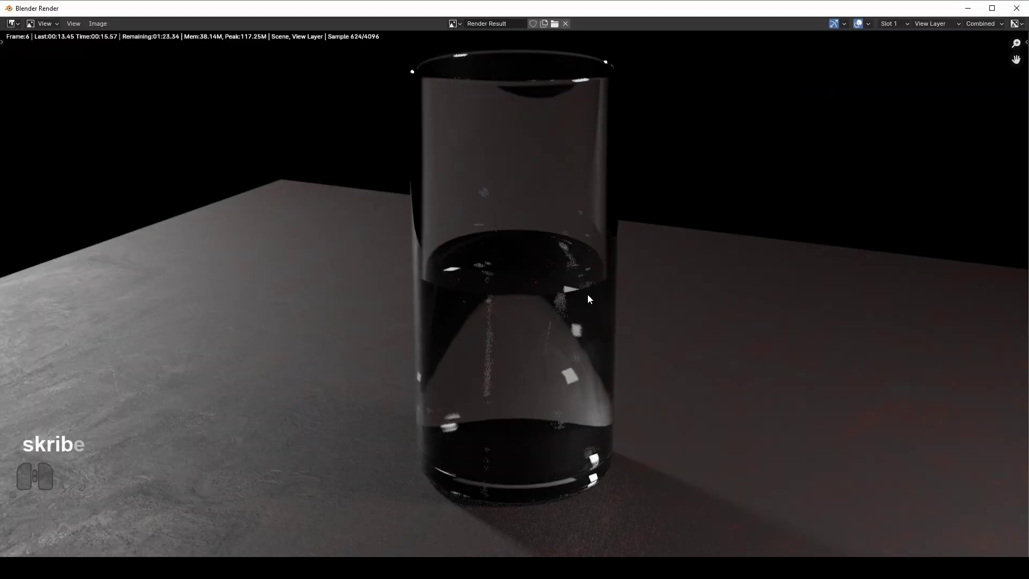
pyautogui.click(1018, 9)
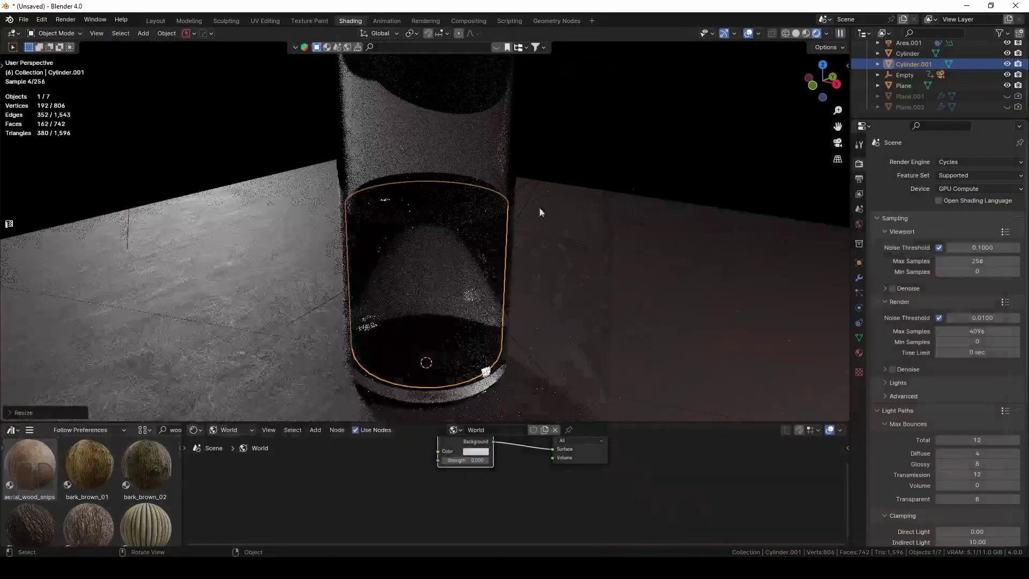
# - In solid shading, inset the liquid's top face by about 0.003 m in Edit Mode
pyautogui.click(797, 33)
pyautogui.moveTo(458, 196)
pyautogui.mouseDown(button='middle')
pyautogui.moveTo(439, 222)
pyautogui.moveTo(434, 255)
pyautogui.mouseUp(button='middle')
pyautogui.click(423, 181)
pyautogui.scroll(3, 475, 183)
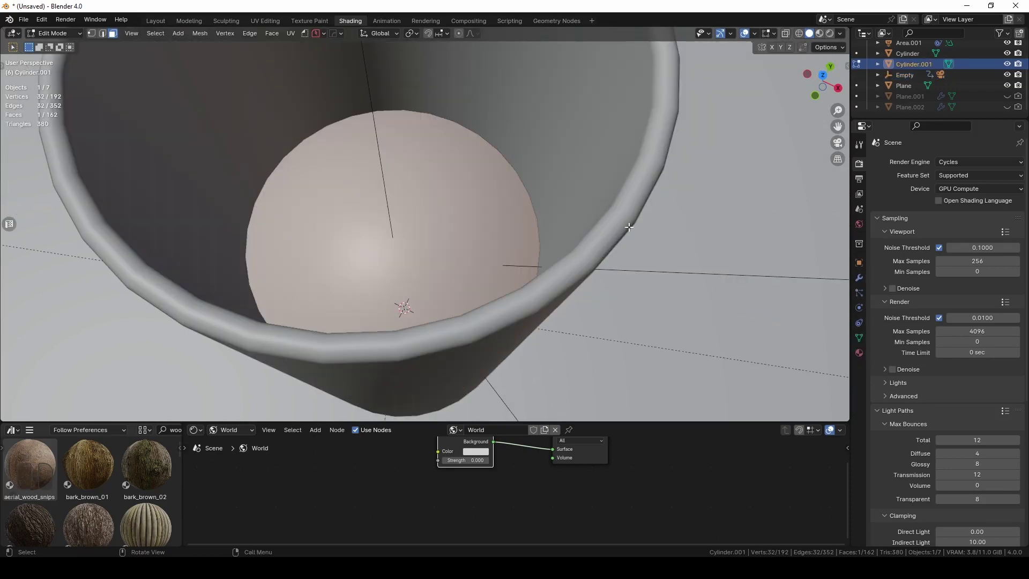
pyautogui.press('i')
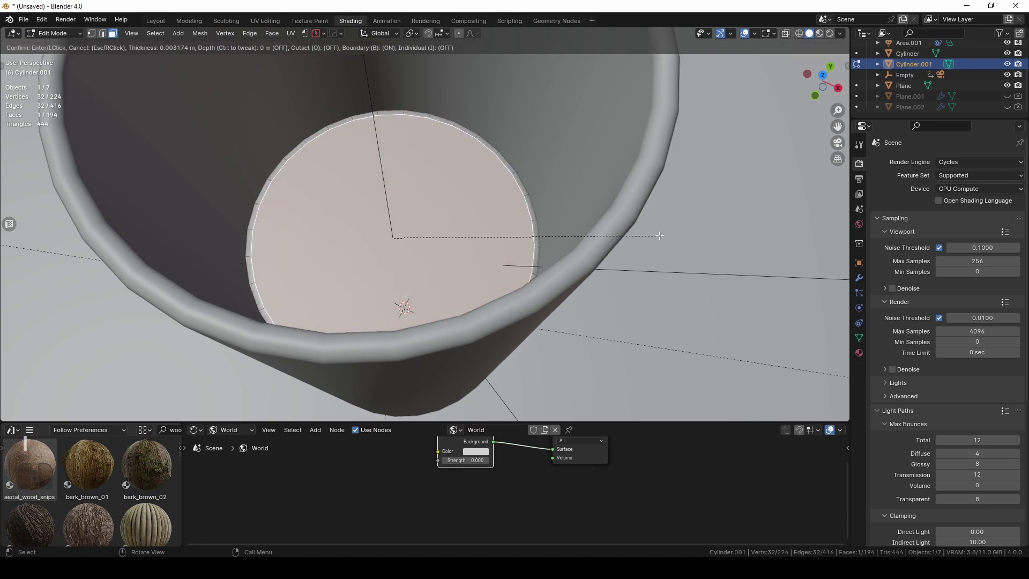
pyautogui.click(660, 236)
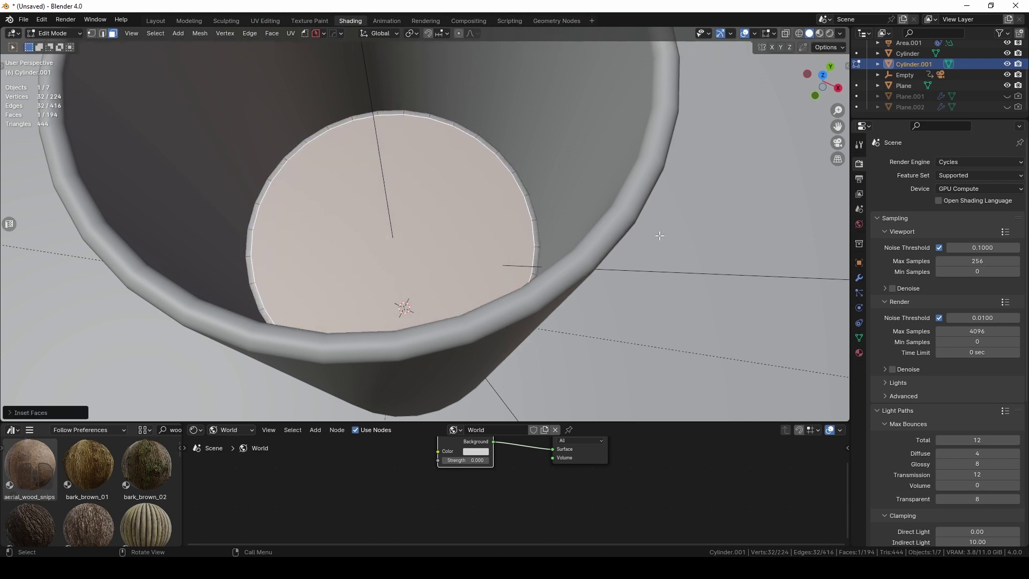
# - Lower the liquid's inset top face slightly along Z and bevel its edge into a curved meniscus, then check it rendered
pyautogui.press('g')
pyautogui.press('z')
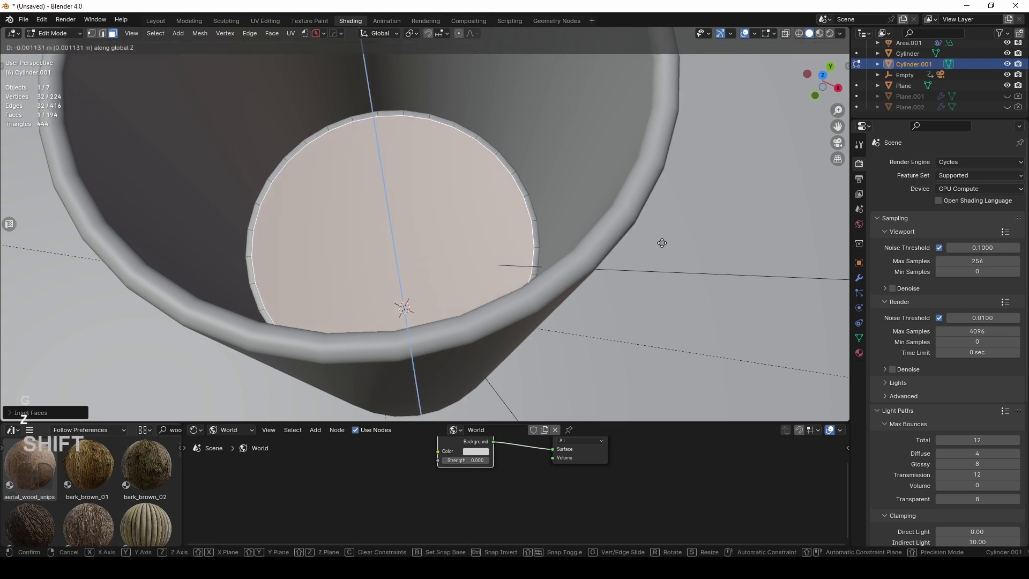
pyautogui.click(663, 247)
pyautogui.moveTo(656, 248); pyautogui.dragTo(655, 246, button='middle')
pyautogui.hotkey('ctrl', 'b')
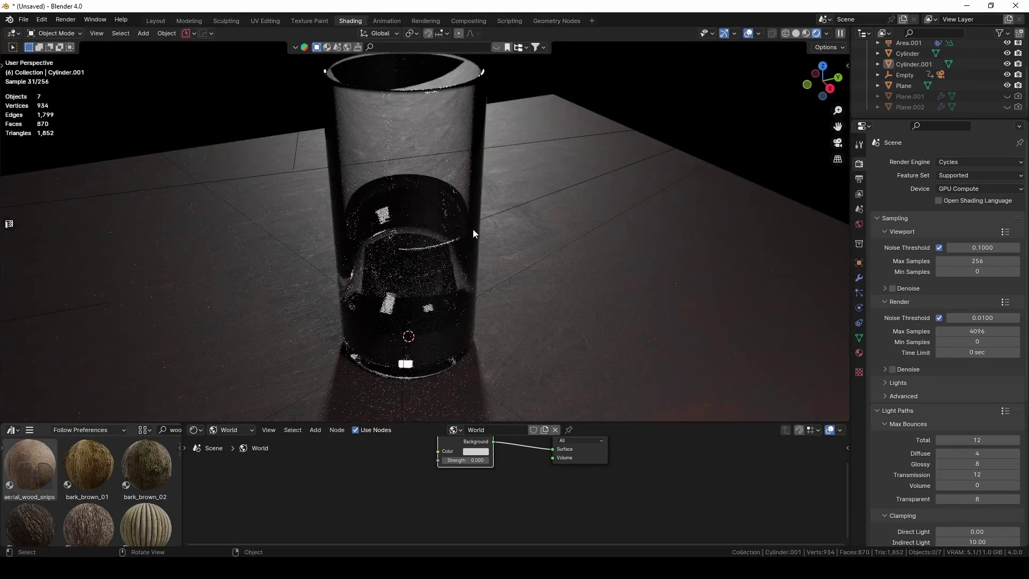
pyautogui.moveTo(494, 275); pyautogui.dragTo(506, 252, button='middle')
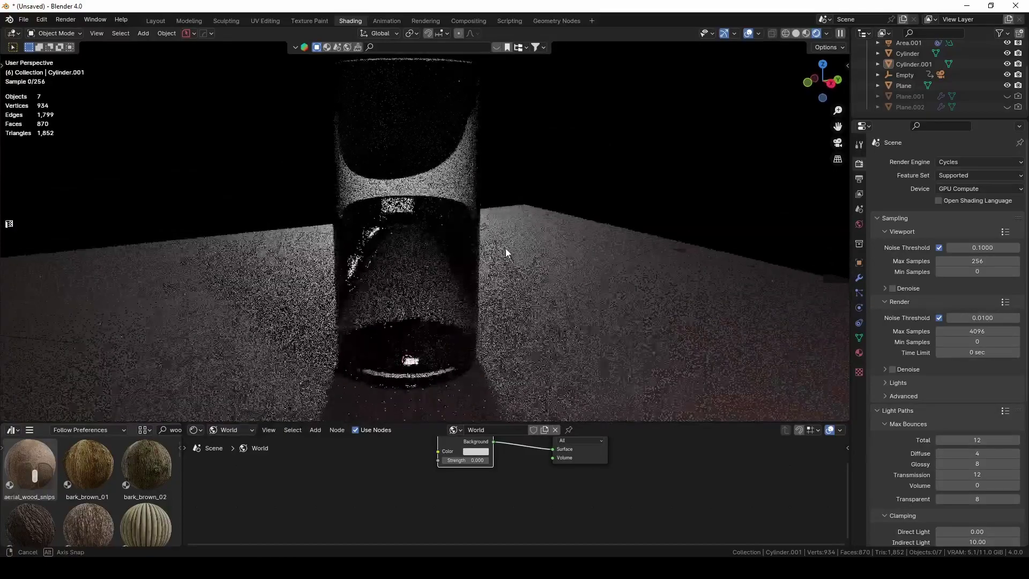
pyautogui.press('F12')
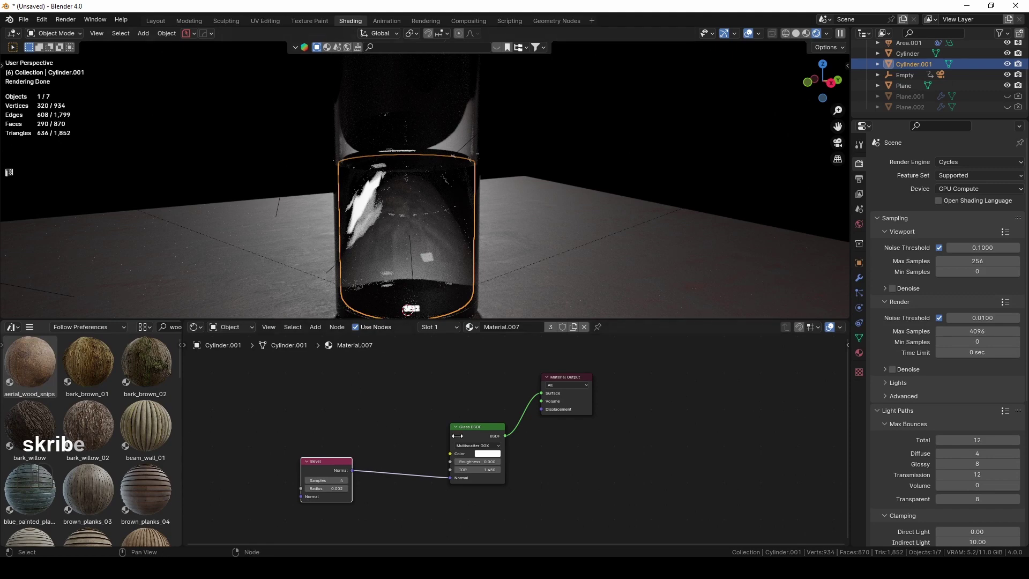
# - Make the liquid's shared glass material a single-user copy and delete its Bevel node
pyautogui.scroll(1, 572, 448)
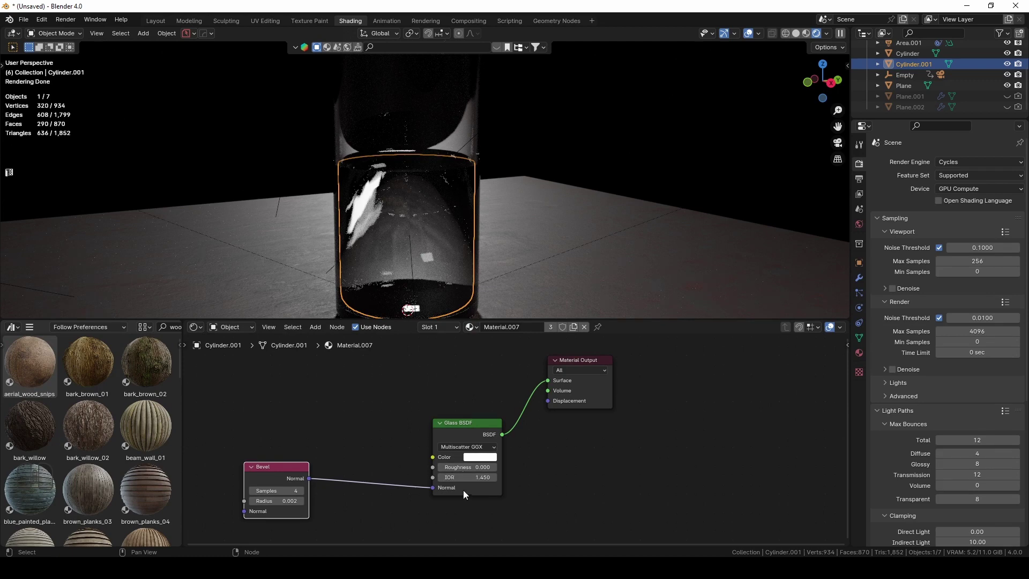
pyautogui.click(377, 411)
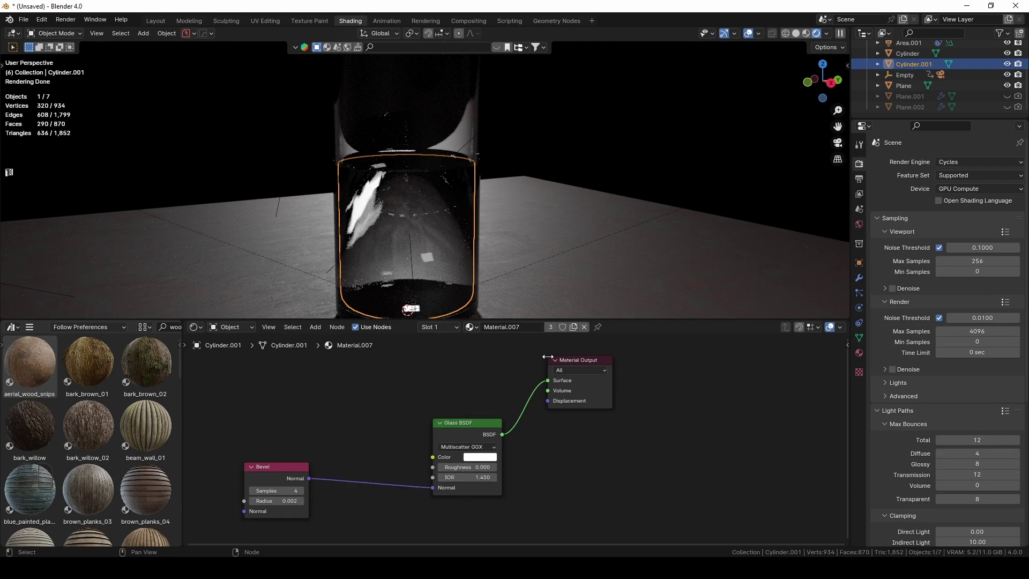
pyautogui.click(552, 327)
pyautogui.moveTo(276, 471); pyautogui.dragTo(255, 467)
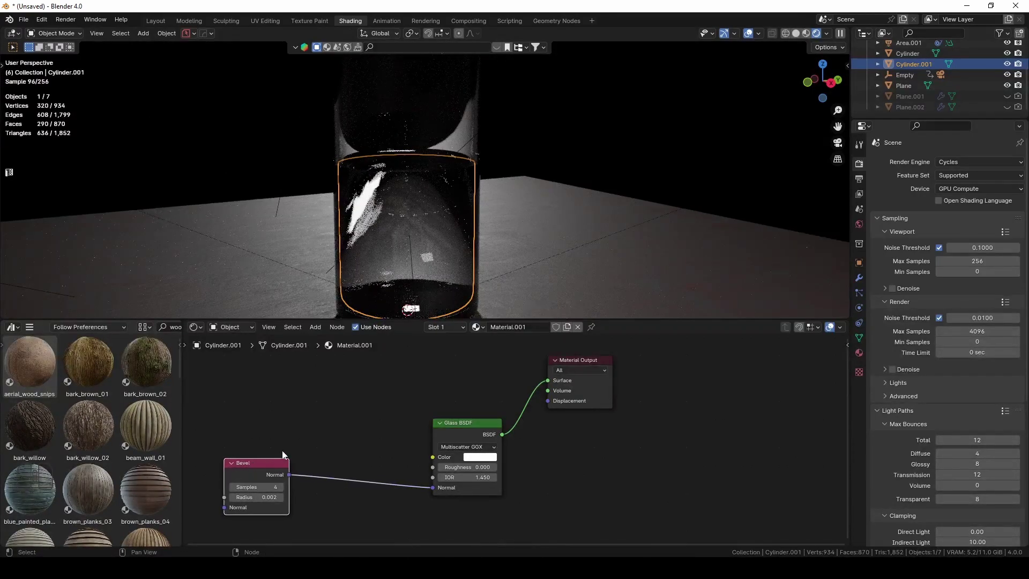
pyautogui.press('x')
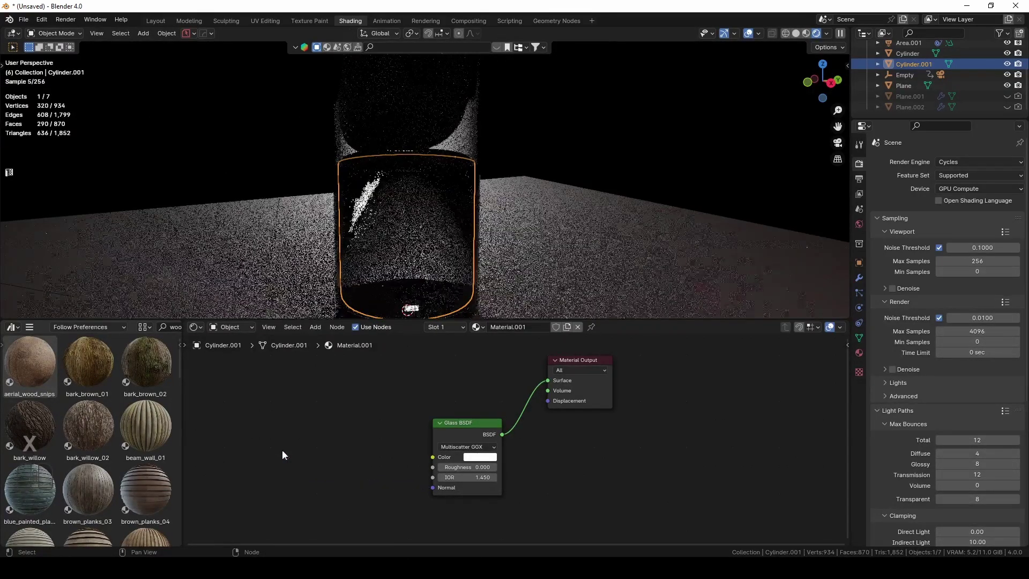
# - Set the IOR of the liquid's Glass BSDF to 1.3 and inspect the refraction from several angles
pyautogui.click(474, 478)
pyautogui.write('1.3')
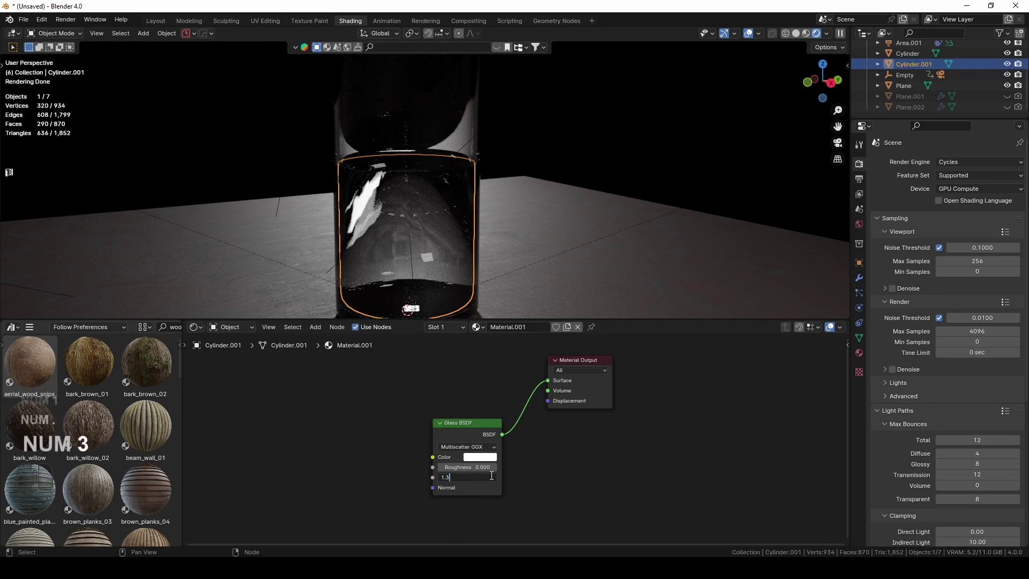
pyautogui.press('Return')
pyautogui.click(519, 191)
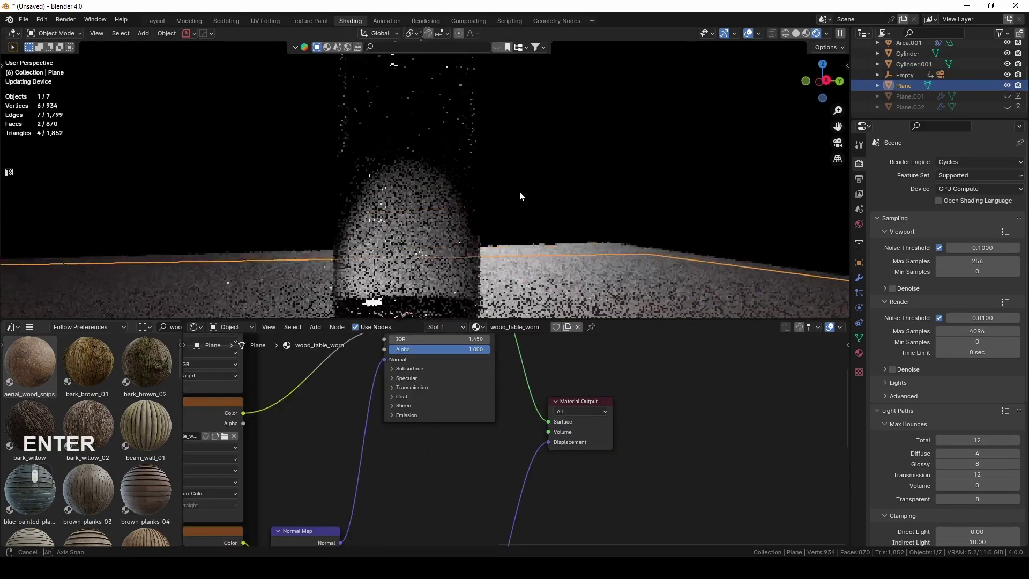
pyautogui.moveTo(498, 192); pyautogui.dragTo(420, 209, button='middle')
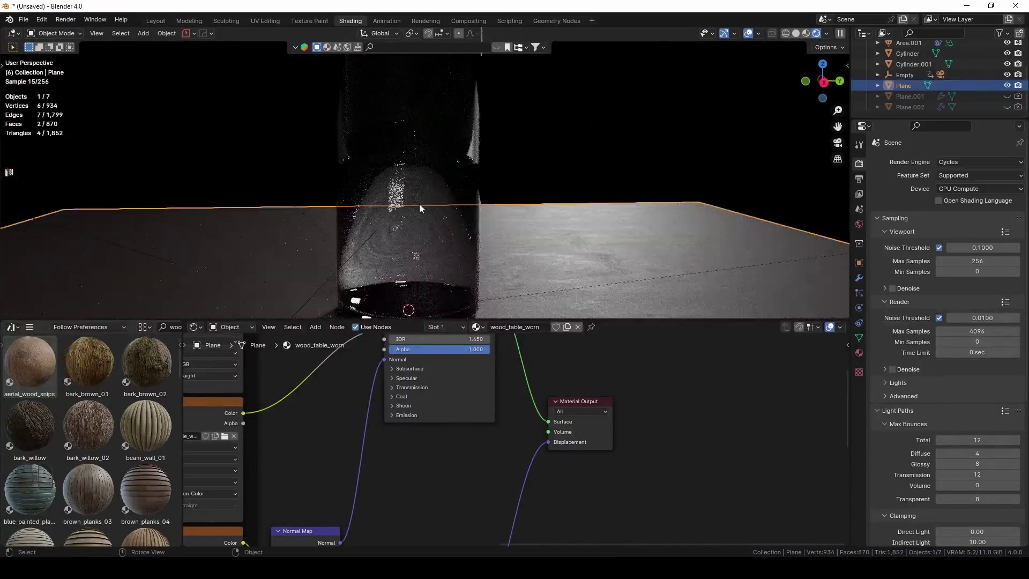
pyautogui.moveTo(544, 207); pyautogui.dragTo(461, 192, button='middle')
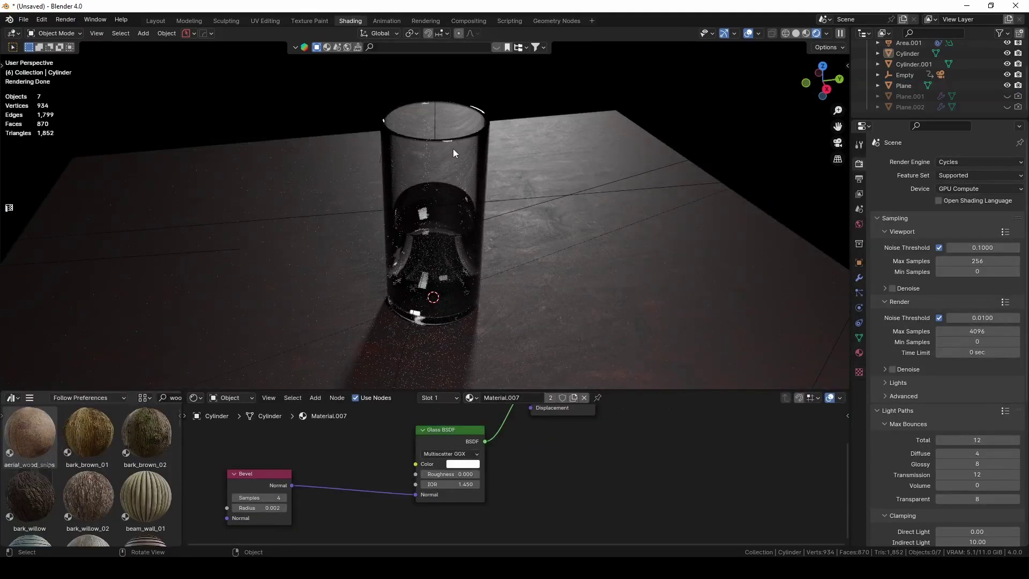
pyautogui.moveTo(454, 214); pyautogui.dragTo(452, 206, button='middle')
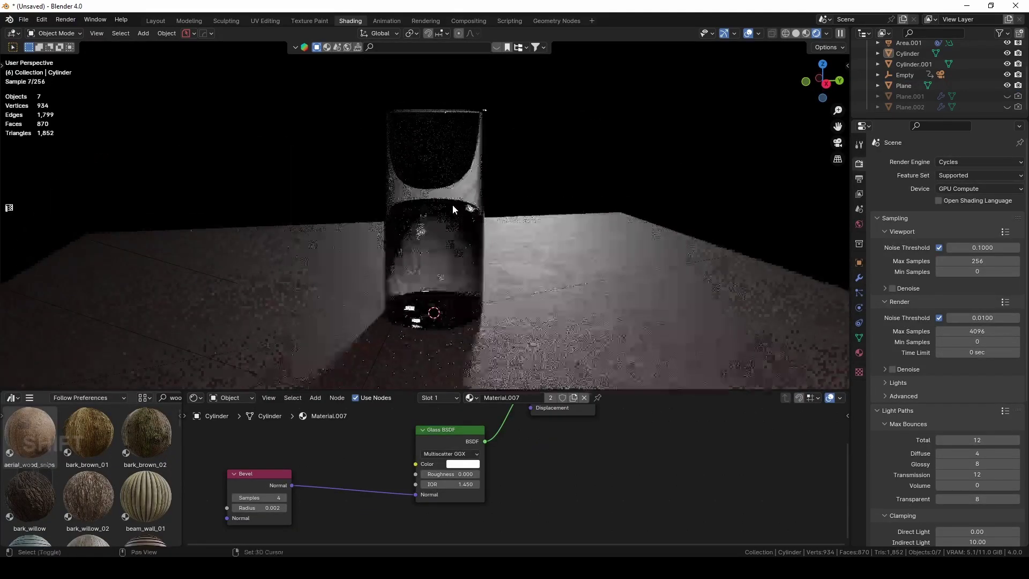
# - Add a cylinder at the glass, scale it down uniformly, and narrow it in X and Y into a thin straw shape
pyautogui.hotkey('shift', 'a')
pyautogui.click(502, 259)
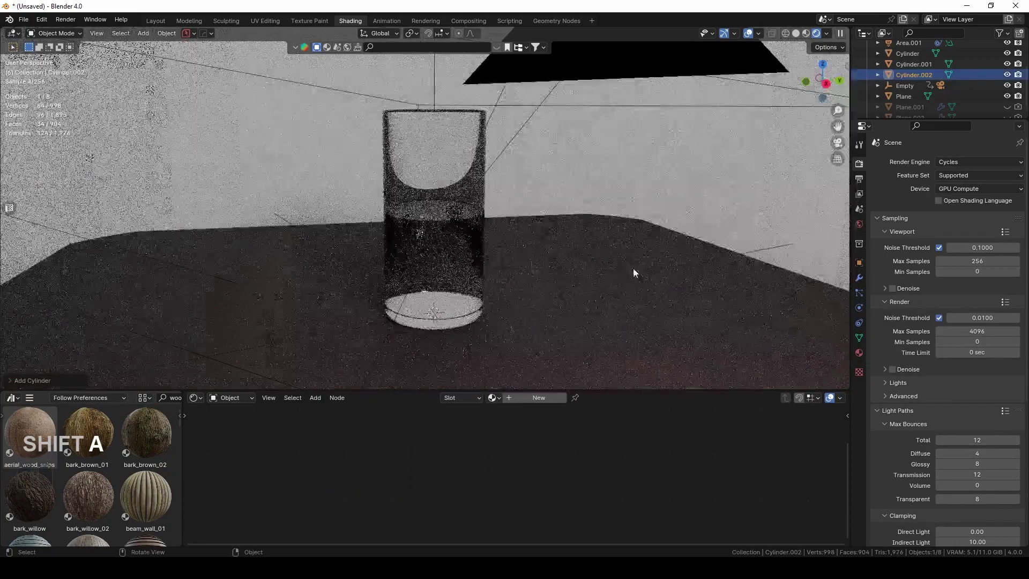
pyautogui.press('s')
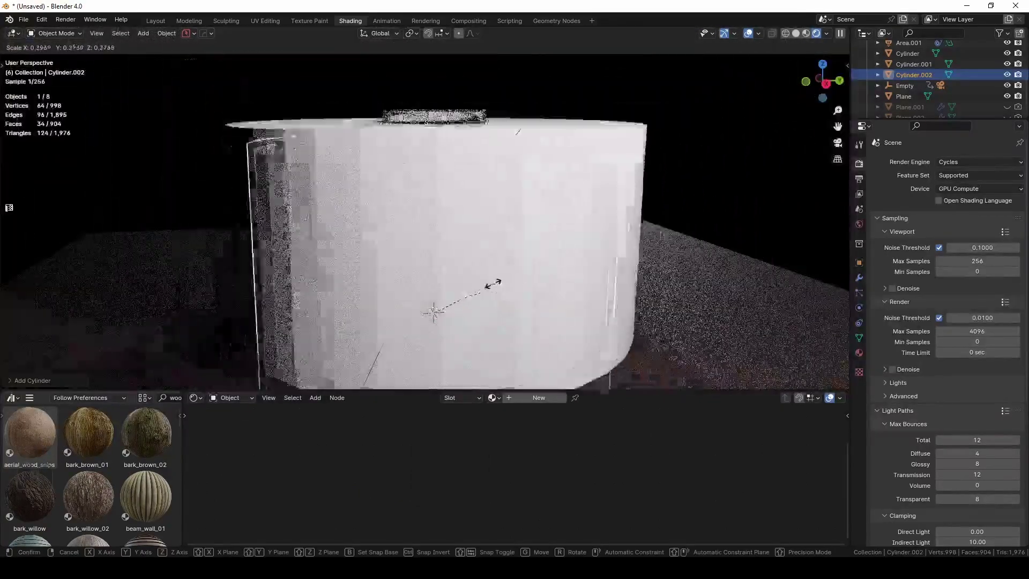
pyautogui.click(491, 285)
pyautogui.press('s')
pyautogui.hotkey('shift', 'z')
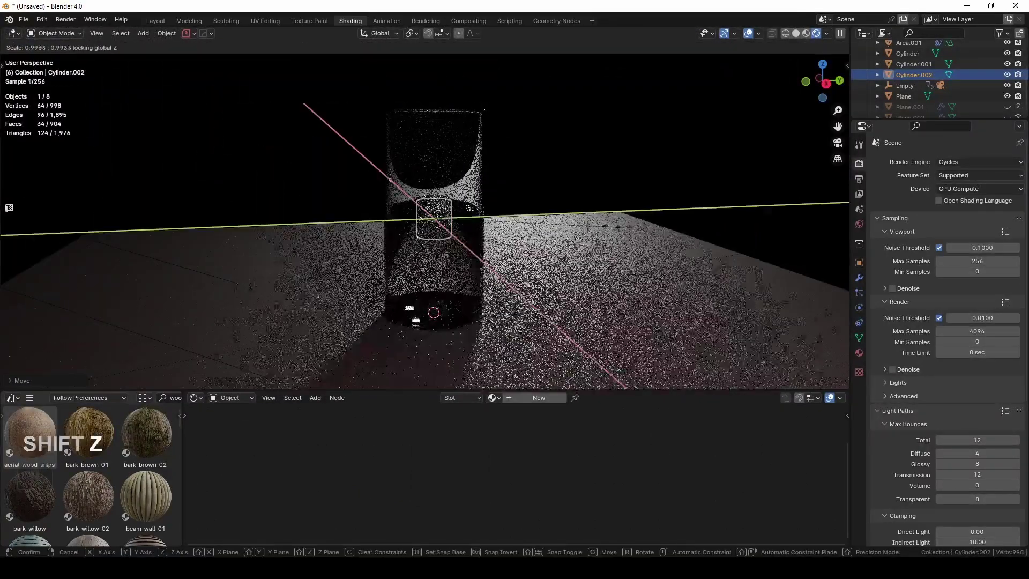
pyautogui.click(502, 251)
# - Reposition the thin cylinder inside the glass and lengthen it along Z so it extends well into the liquid
pyautogui.moveTo(501, 250); pyautogui.dragTo(509, 235, button='middle')
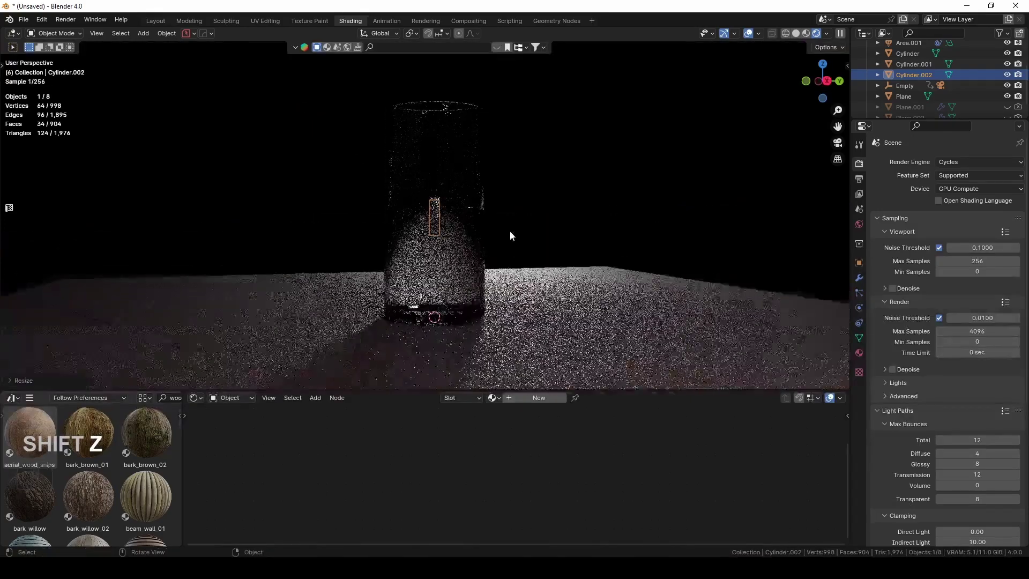
pyautogui.press('g')
pyautogui.click(509, 210)
pyautogui.press('s')
pyautogui.press('z')
pyautogui.click(713, 163)
# - Tilt the straw cylinder about the X axis so it leans diagonally across the glass
pyautogui.press('KP_0')
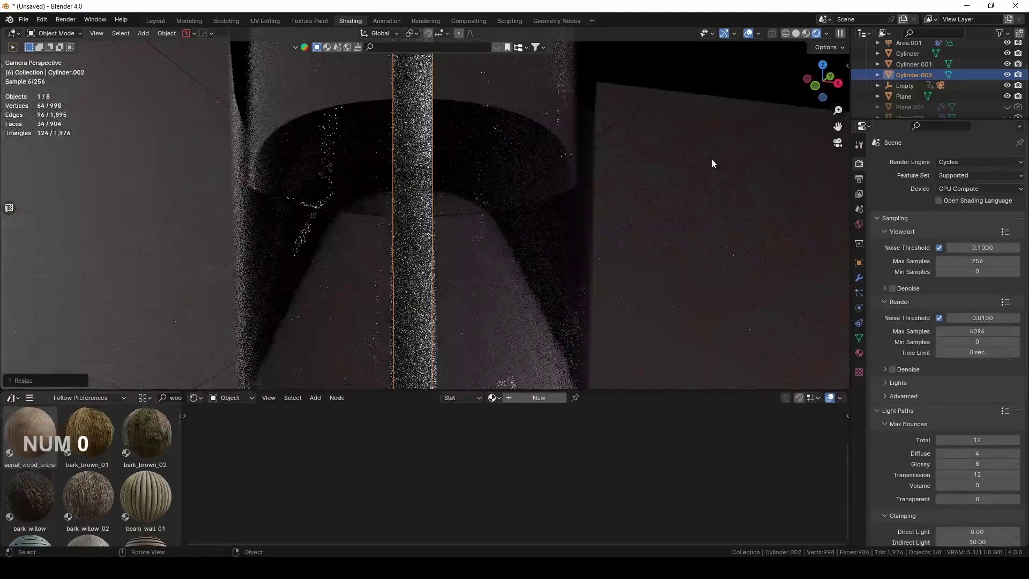
pyautogui.scroll(-5, 712, 163)
pyautogui.press('r')
pyautogui.press('x')
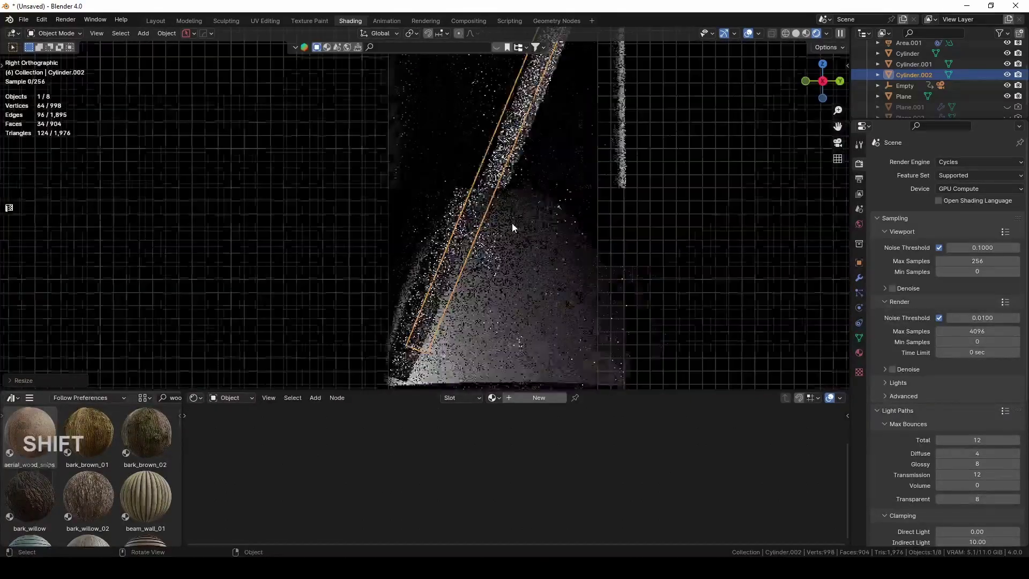
pyautogui.scroll(-1, 515, 223)
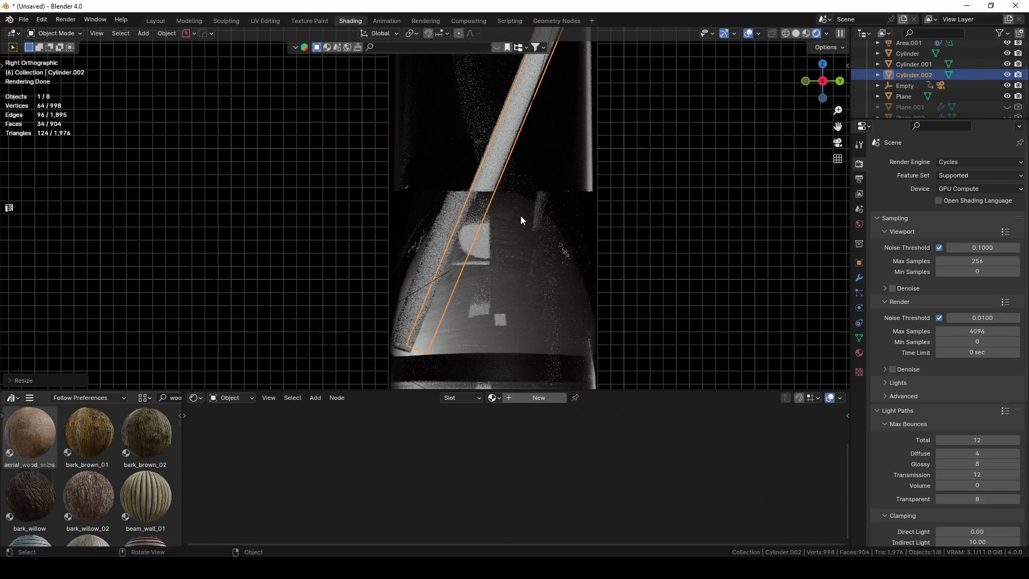
# - Return to solid shading, select the liquid object inside the glass, and open its mesh in Edit Mode
pyautogui.moveTo(520, 215)
pyautogui.mouseDown(button='middle')
pyautogui.moveTo(516, 255)
pyautogui.moveTo(475, 268)
pyautogui.mouseUp(button='middle')
pyautogui.press('z')
pyautogui.scroll(-4, 526, 235)
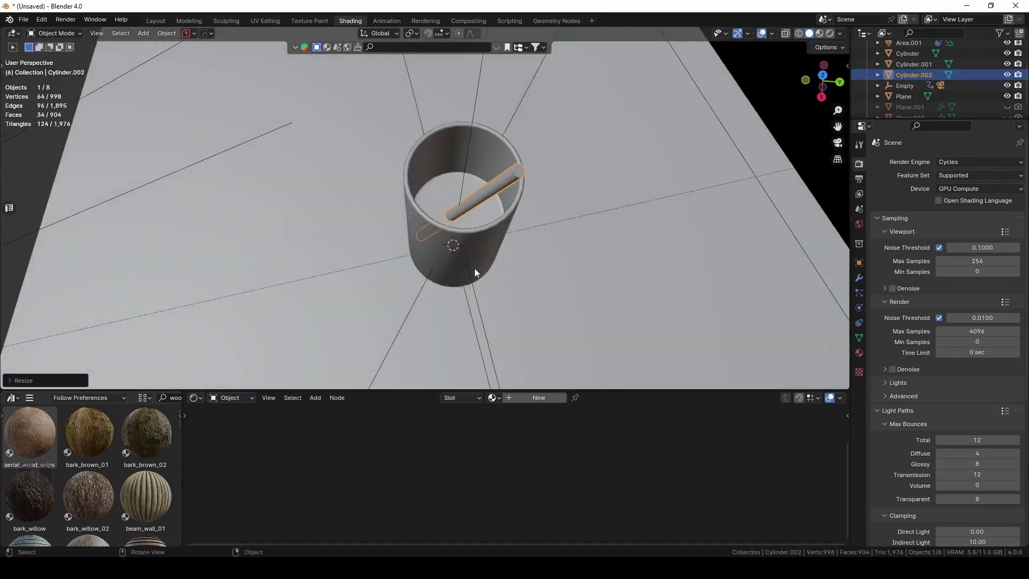
pyautogui.click(452, 185)
pyautogui.scroll(1, 419, 210)
pyautogui.click(419, 210)
pyautogui.click(426, 203)
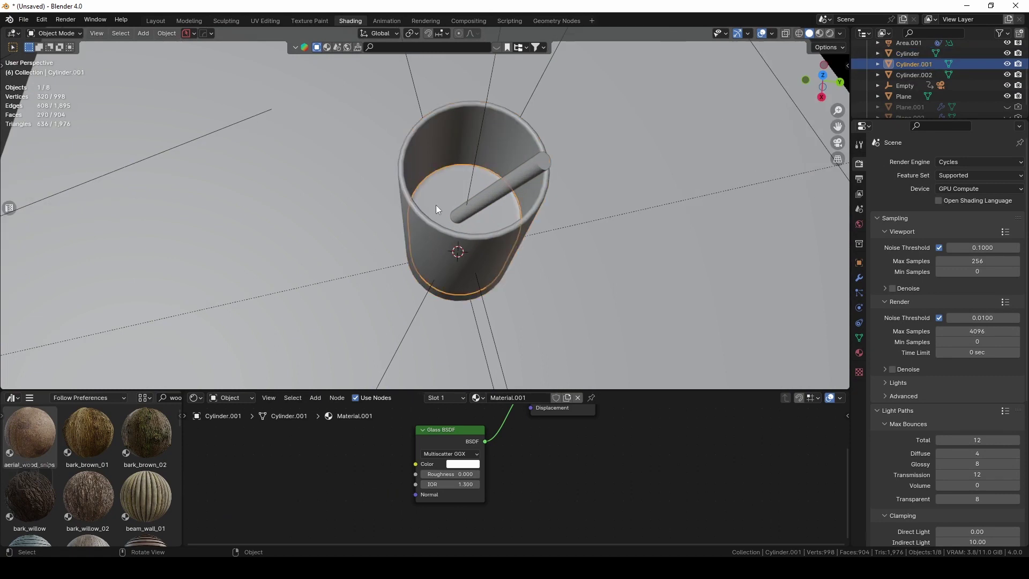
pyautogui.press('Tab')
pyautogui.keyDown('shift'); pyautogui.moveTo(521, 224); pyautogui.dragTo(478, 214, button='middle'); pyautogui.keyUp('shift')
pyautogui.scroll(2, 478, 214)
# - Display the face normals on the liquid mesh with a size of 0.10 and examine which way they point
pyautogui.click(773, 35)
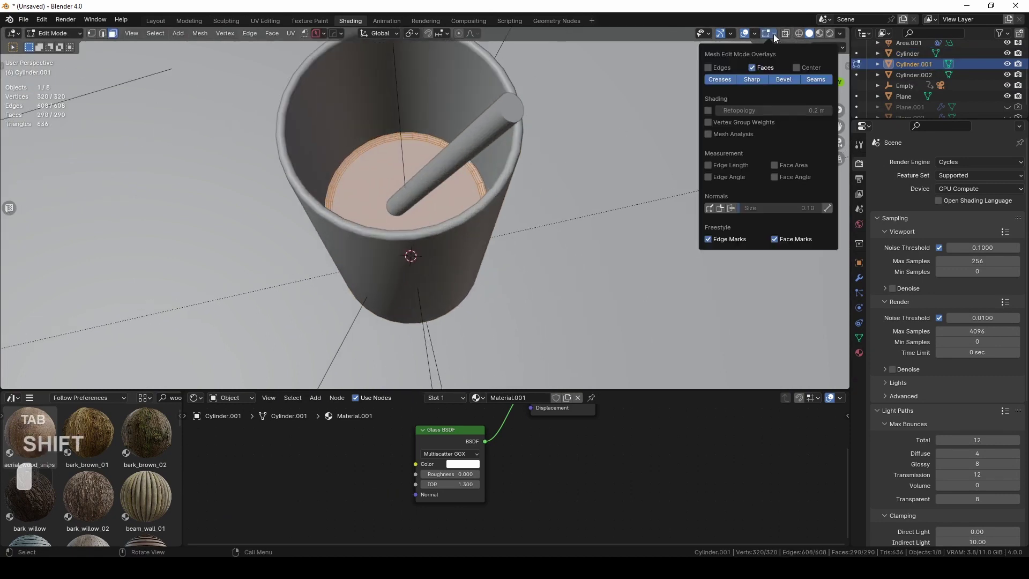
pyautogui.click(773, 33)
pyautogui.click(773, 31)
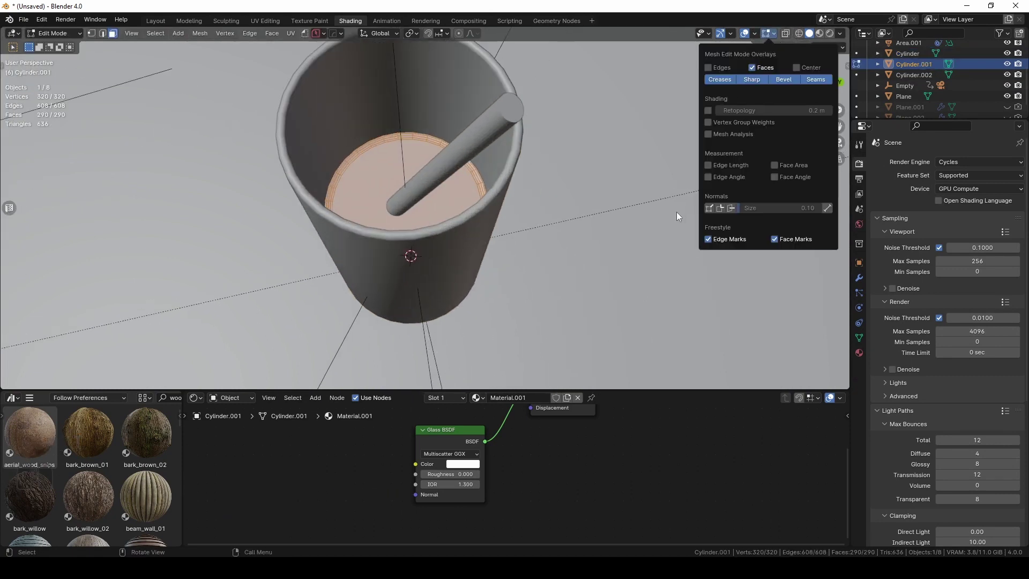
pyautogui.click(734, 208)
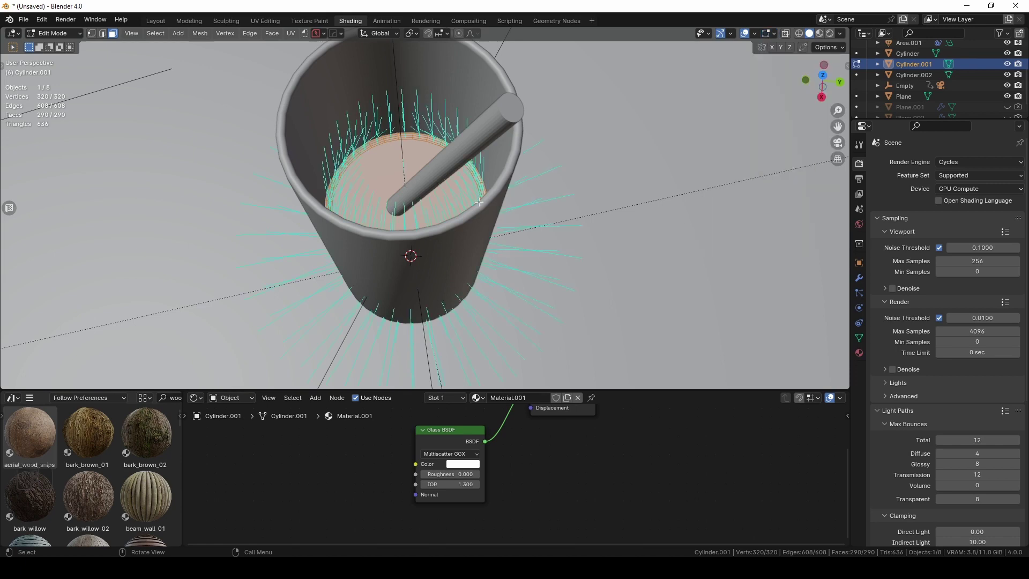
pyautogui.moveTo(536, 225); pyautogui.dragTo(350, 205, button='middle')
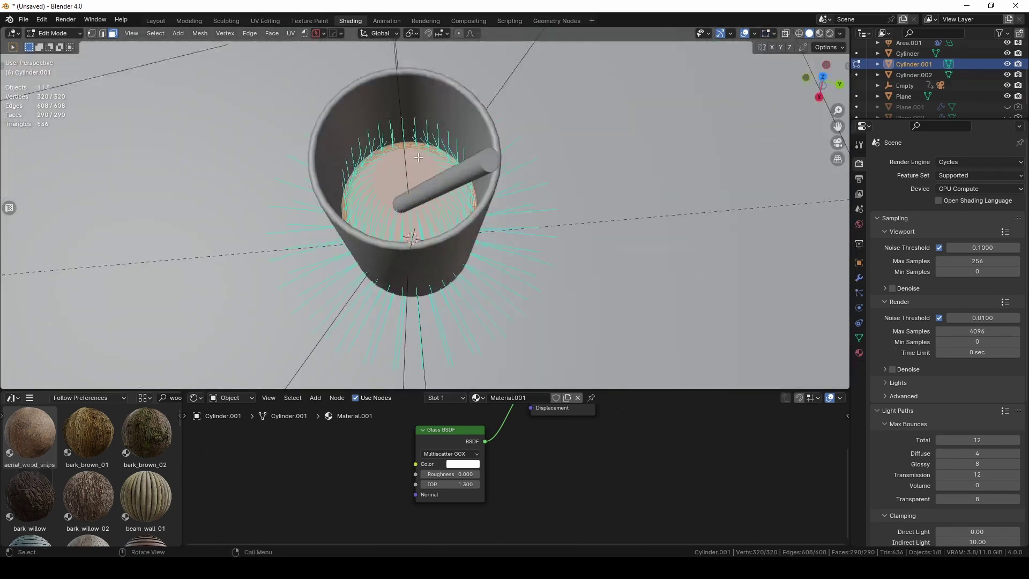
pyautogui.scroll(3, 350, 205)
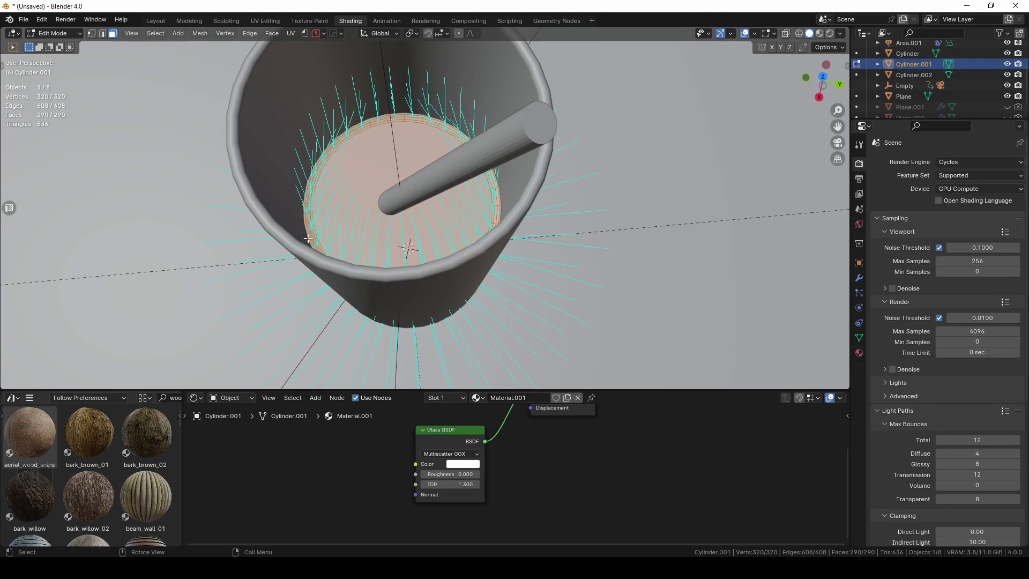
# - Flip all face normals of the liquid mesh and return to Object Mode
pyautogui.scroll(-4, 445, 165)
pyautogui.moveTo(445, 164); pyautogui.dragTo(424, 188, button='middle')
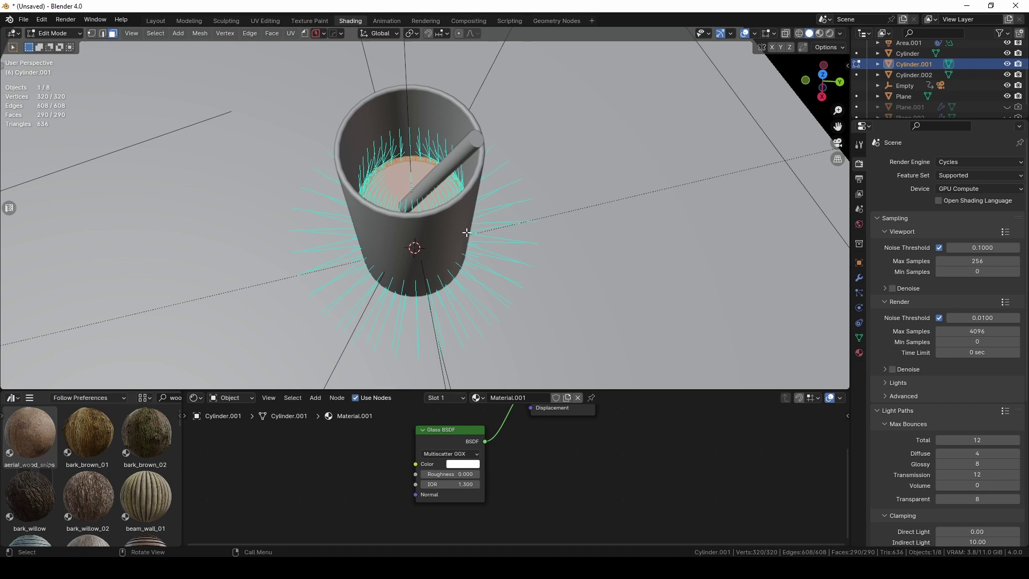
pyautogui.press('alt')
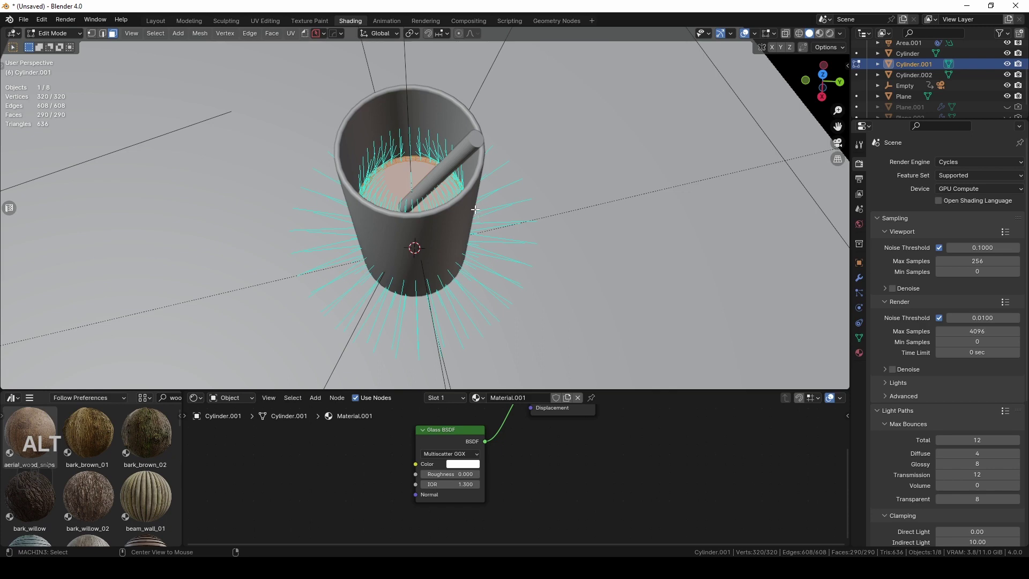
pyautogui.hotkey('alt', 'n')
pyautogui.click(475, 211)
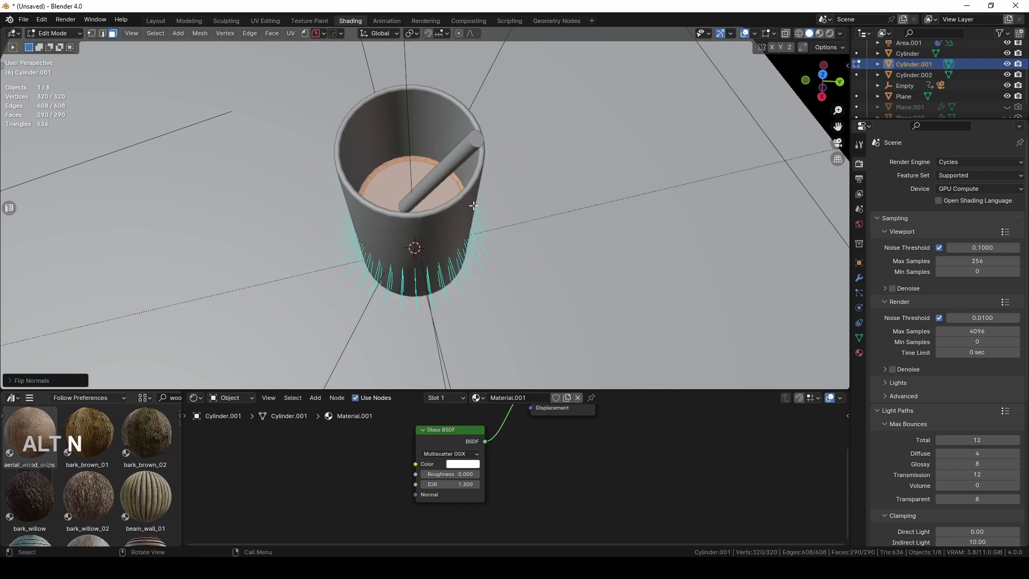
pyautogui.moveTo(471, 248); pyautogui.dragTo(487, 161, button='middle')
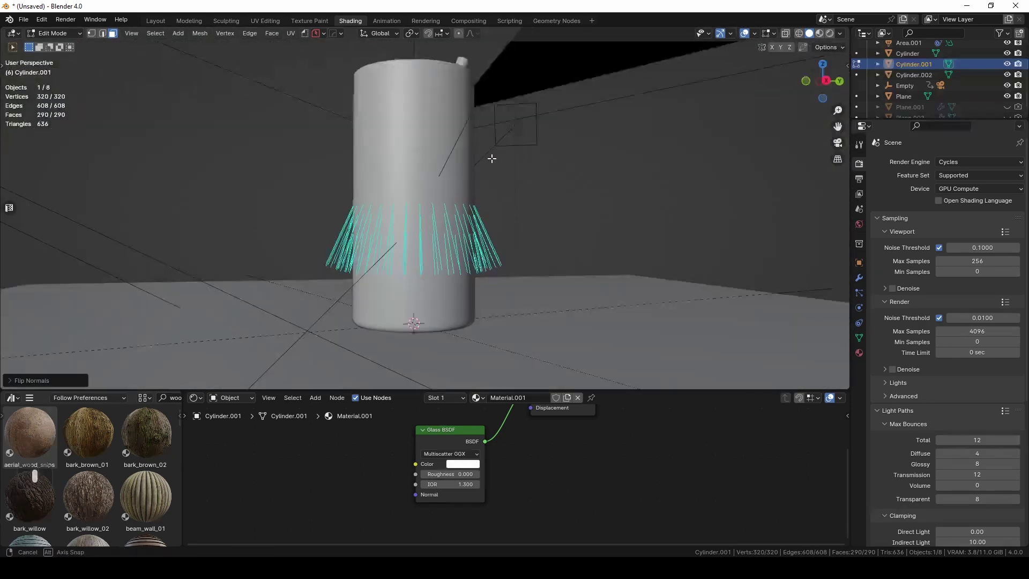
pyautogui.scroll(3, 485, 160)
pyautogui.press('Tab')
# - Hide the outer glass temporarily and examine the direction of the liquid's normals in Edit Mode, restoring the glass when done
pyautogui.click(435, 152)
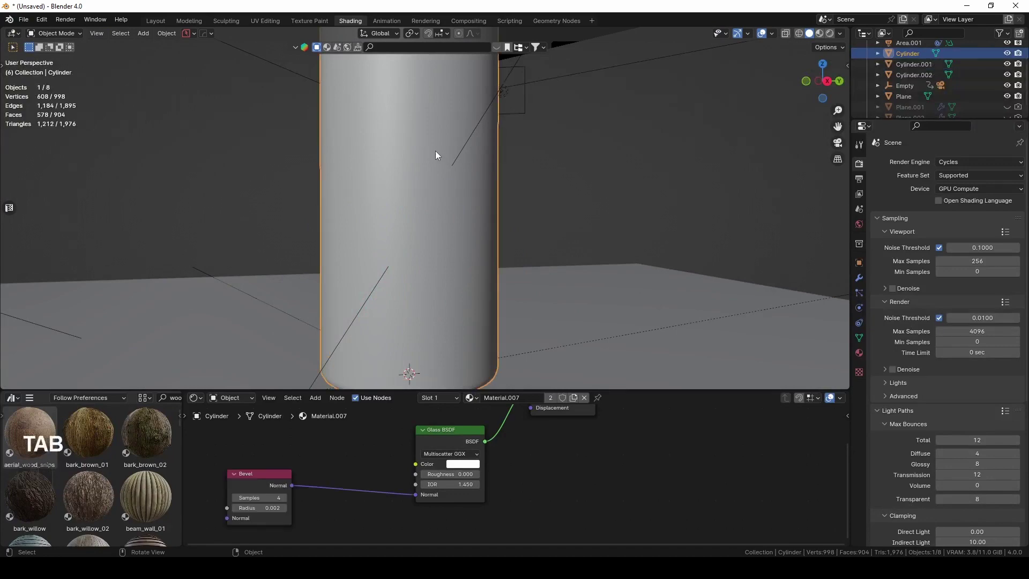
pyautogui.press('h')
pyautogui.click(417, 235)
pyautogui.press('Tab')
pyautogui.moveTo(418, 237); pyautogui.dragTo(416, 260, button='middle')
pyautogui.scroll(-2, 415, 241)
pyautogui.press('h')
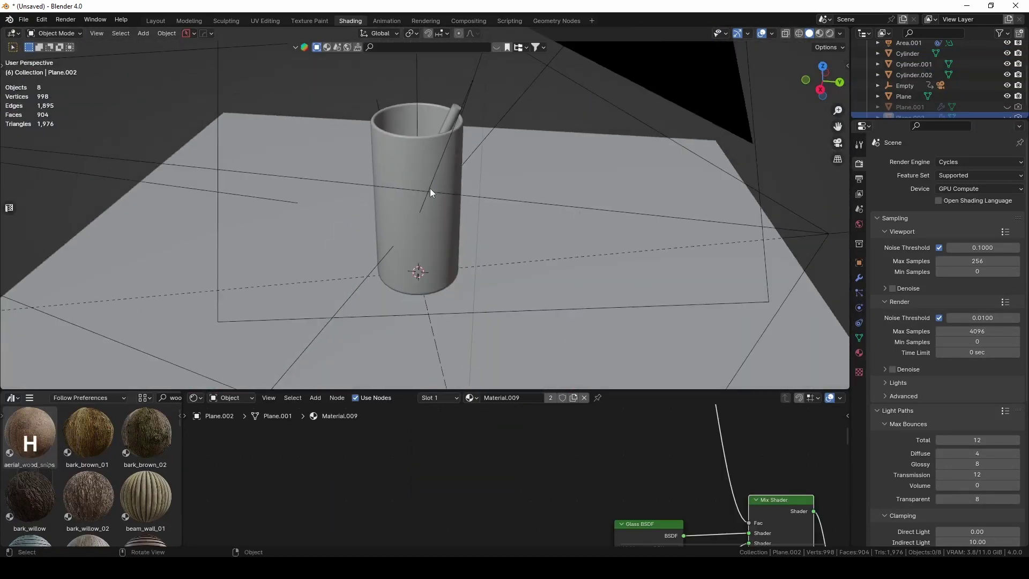
pyautogui.moveTo(430, 188)
pyautogui.keyDown('shift'); pyautogui.mouseDown(button='middle')
pyautogui.moveTo(410, 232)
pyautogui.moveTo(428, 198)
pyautogui.mouseUp(button='middle'); pyautogui.keyUp('shift')
# - Switch to rendered shading and examine how the straw refracts in the liquid, closing in with the camera view
pyautogui.click(830, 34)
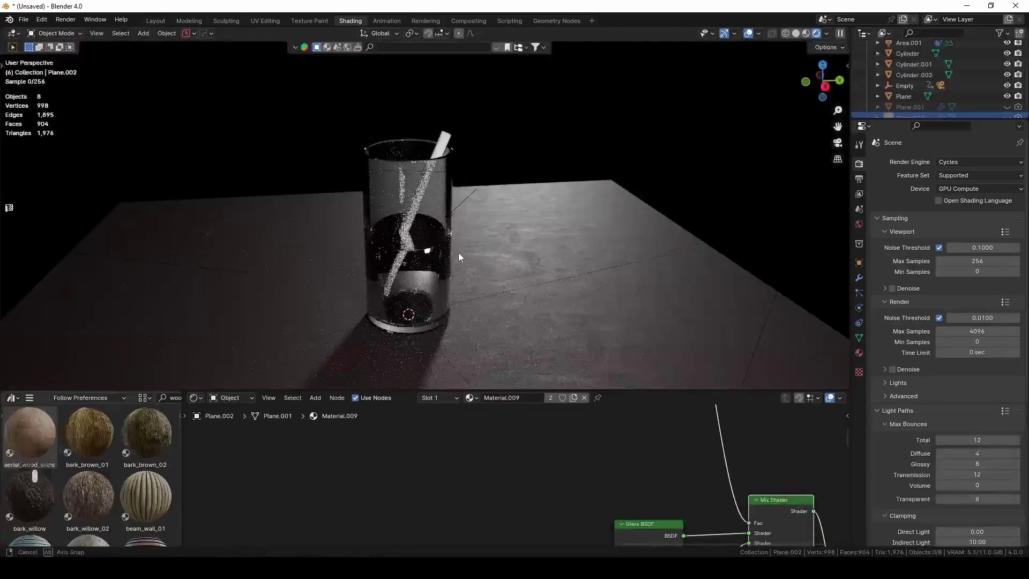
pyautogui.moveTo(459, 253)
pyautogui.mouseDown(button='middle')
pyautogui.moveTo(484, 194)
pyautogui.moveTo(449, 214)
pyautogui.moveTo(519, 214)
pyautogui.mouseUp(button='middle')
pyautogui.scroll(4, 460, 247)
pyautogui.click(448, 217)
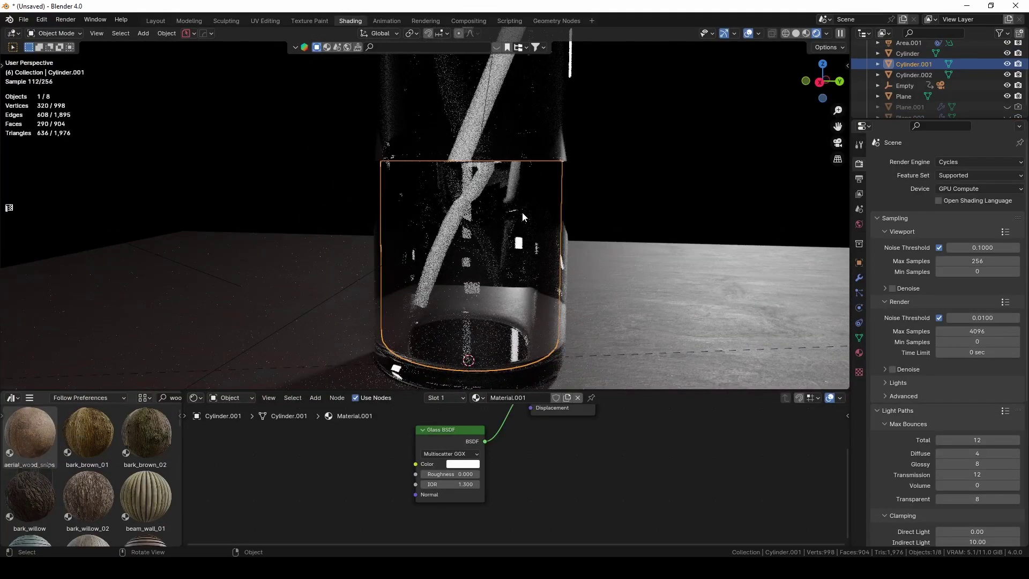
pyautogui.press('KP_0')
pyautogui.press('space')
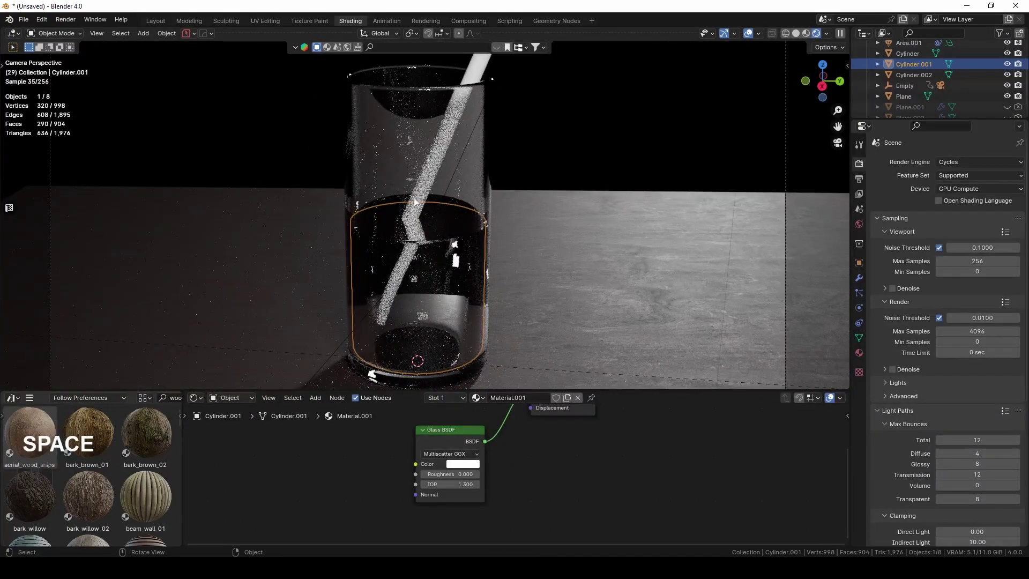
# - Recalculate all of the liquid mesh's normals to the outside to compare the straw's refraction
pyautogui.press('shift')
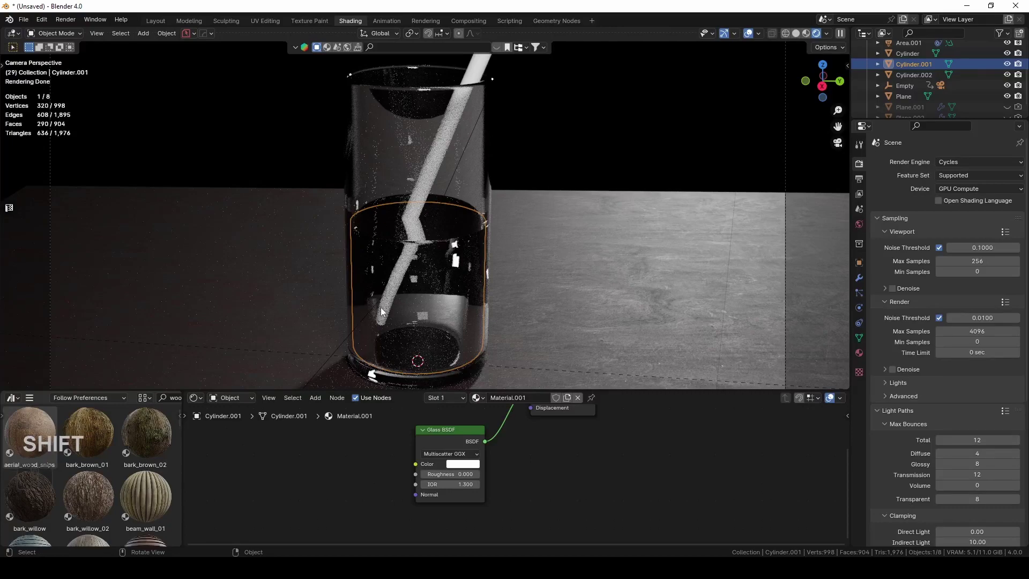
pyautogui.press('Tab')
pyautogui.hotkey('shift', 'n')
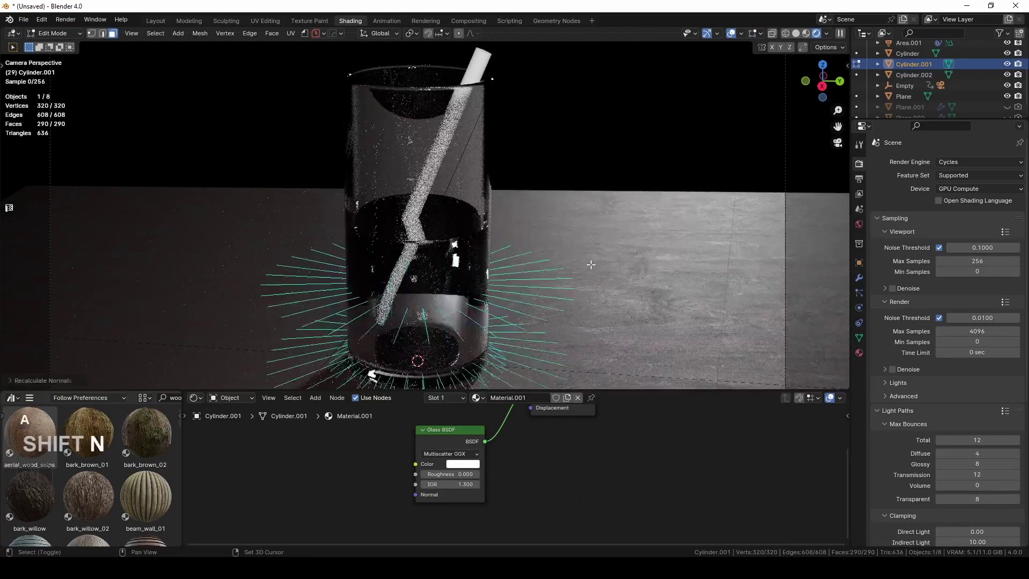
pyautogui.press('a')
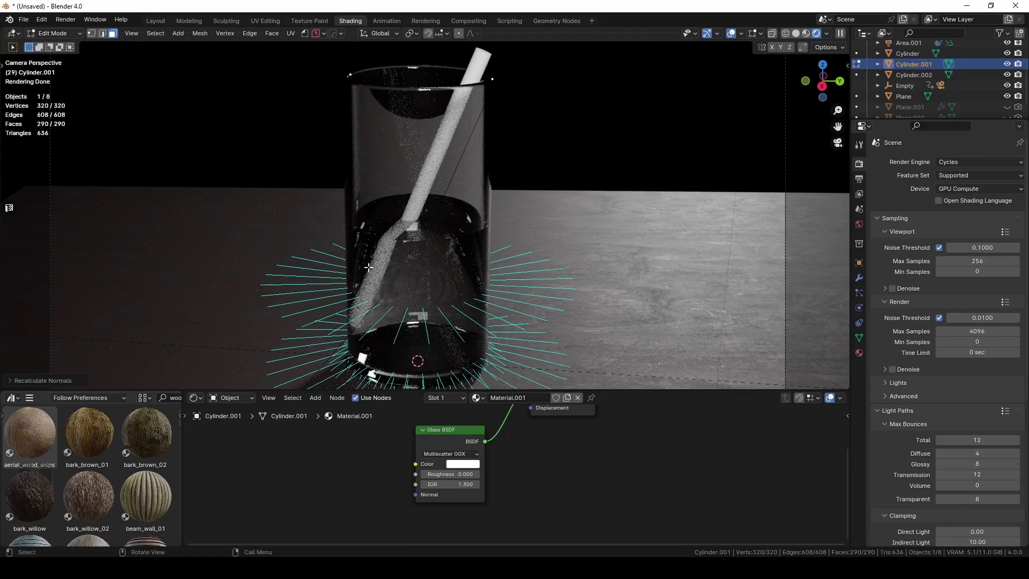
# - Flip the liquid mesh's recalculated normals back again and leave Edit Mode
pyautogui.hotkey('alt', 'n')
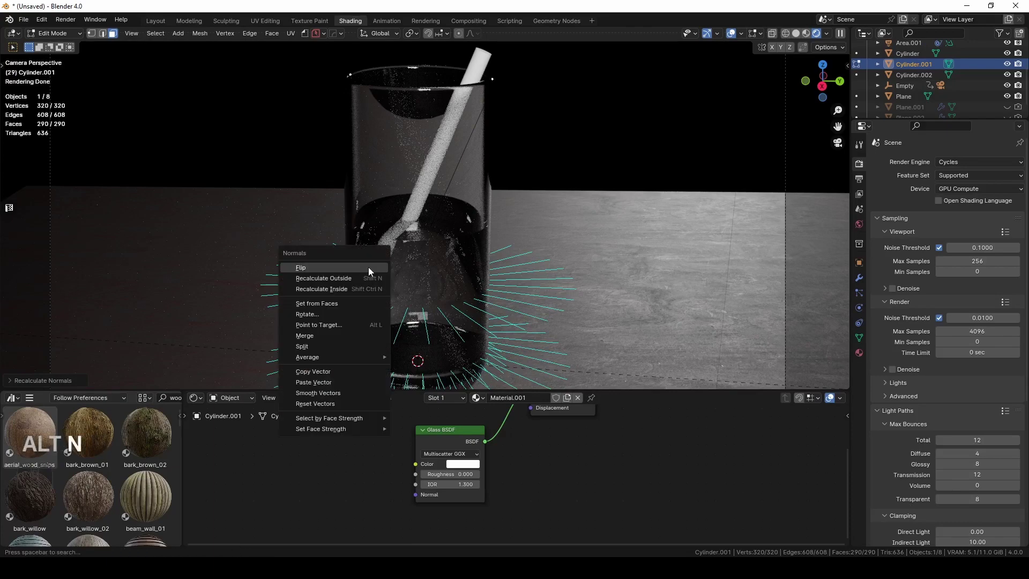
pyautogui.click(369, 268)
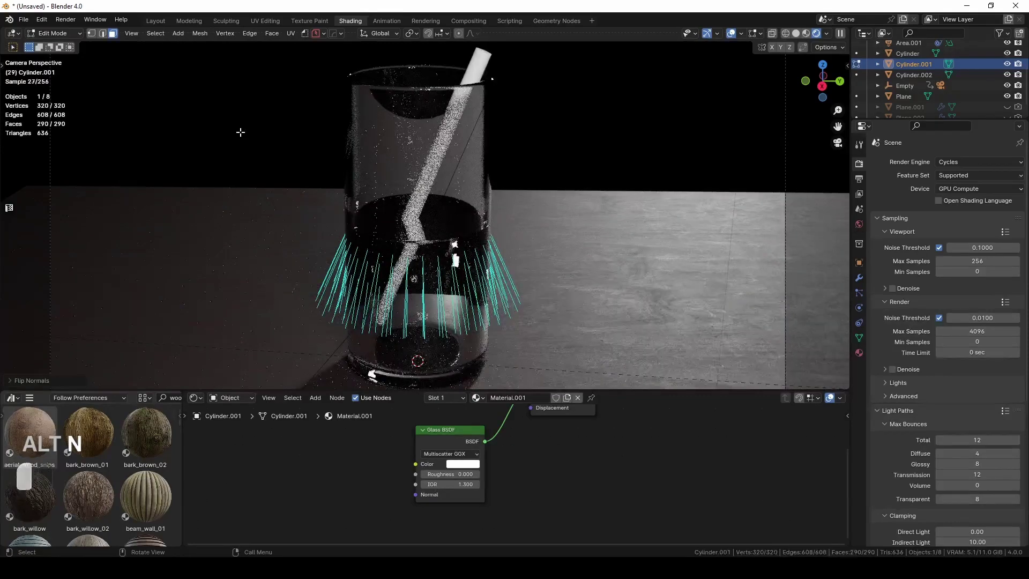
pyautogui.click(240, 130)
pyautogui.press('Tab')
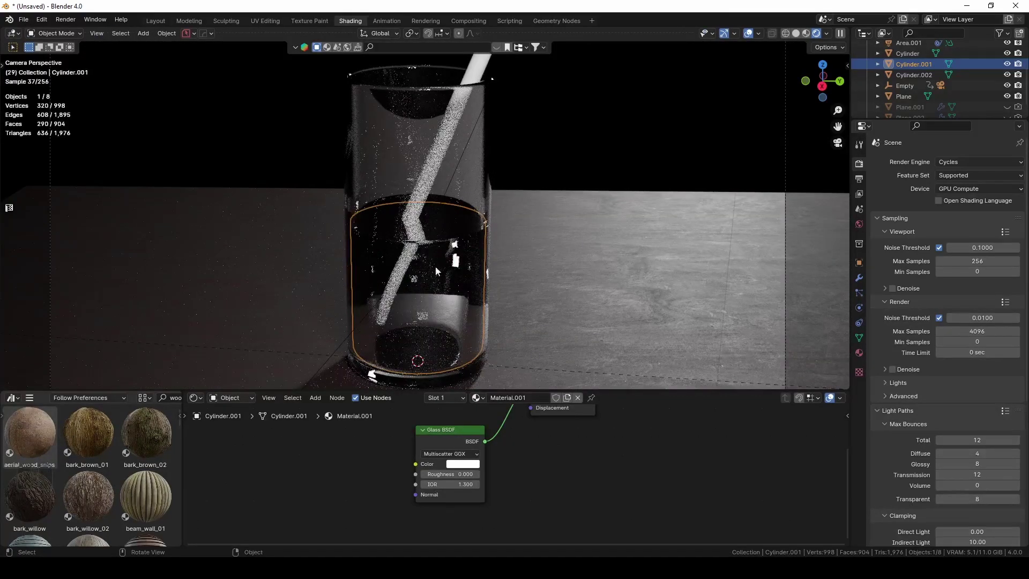
# - Play the animation in the rendered camera view and examine the straw's refraction from changing angles
pyautogui.press('space')
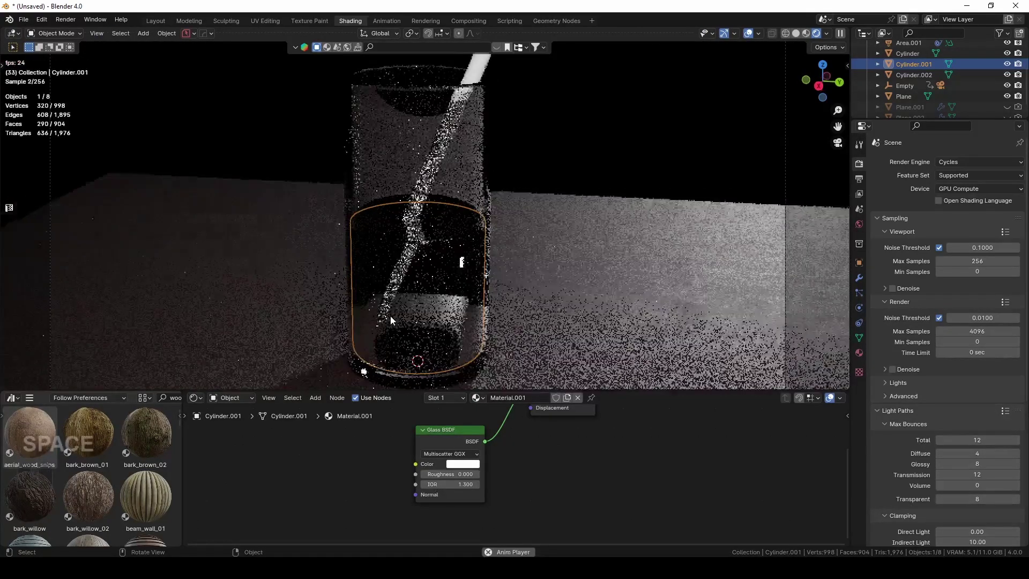
pyautogui.press('space')
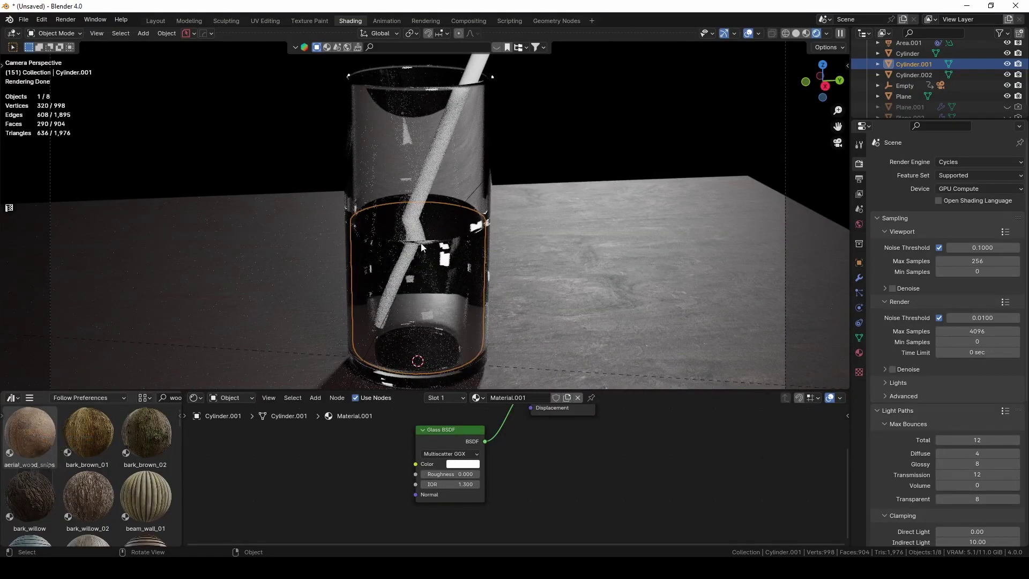
pyautogui.scroll(-3, 481, 159)
pyautogui.scroll(3, 481, 159)
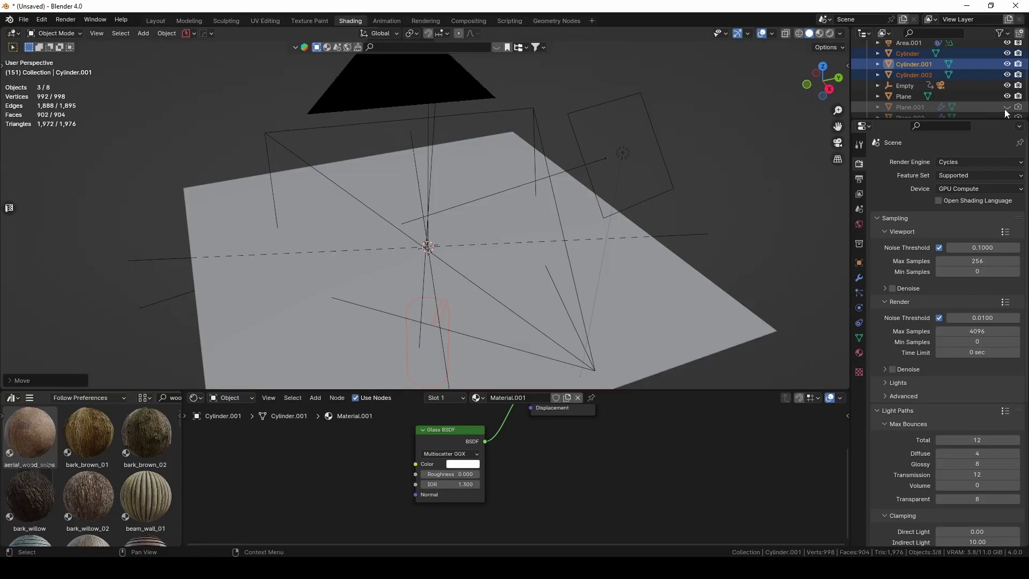
# - Enable Plane.001 and Plane.002 for viewport and render, and move the plain glass, its liquid and the straw down out of the scene
pyautogui.click(1006, 108)
pyautogui.click(1007, 116)
pyautogui.click(1018, 107)
pyautogui.click(1018, 116)
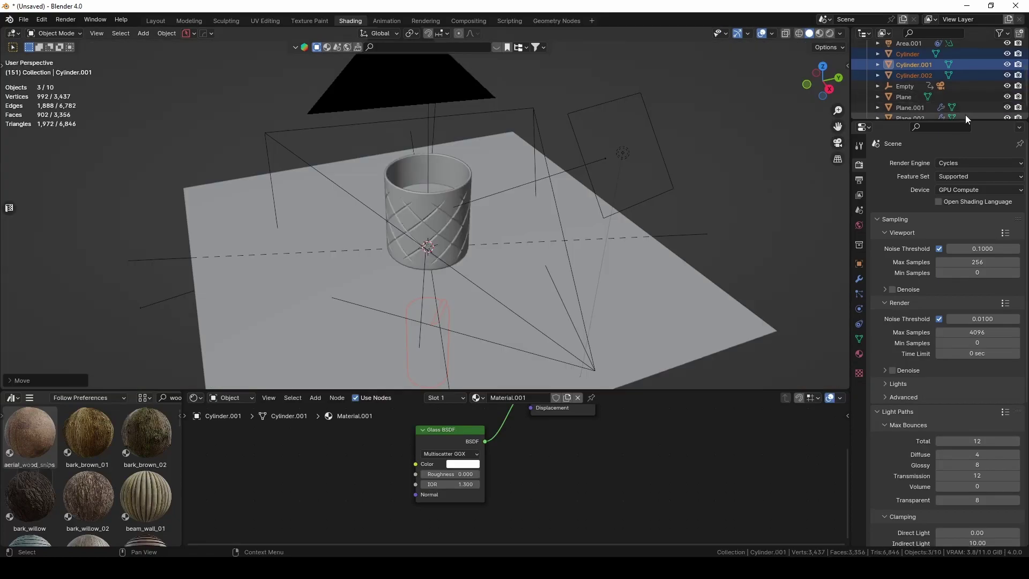
# - Scale the Plane.002 liquid up slightly, by about 1.005, so it overlaps the patterned glass wall
pyautogui.moveTo(968, 121); pyautogui.dragTo(975, 225)
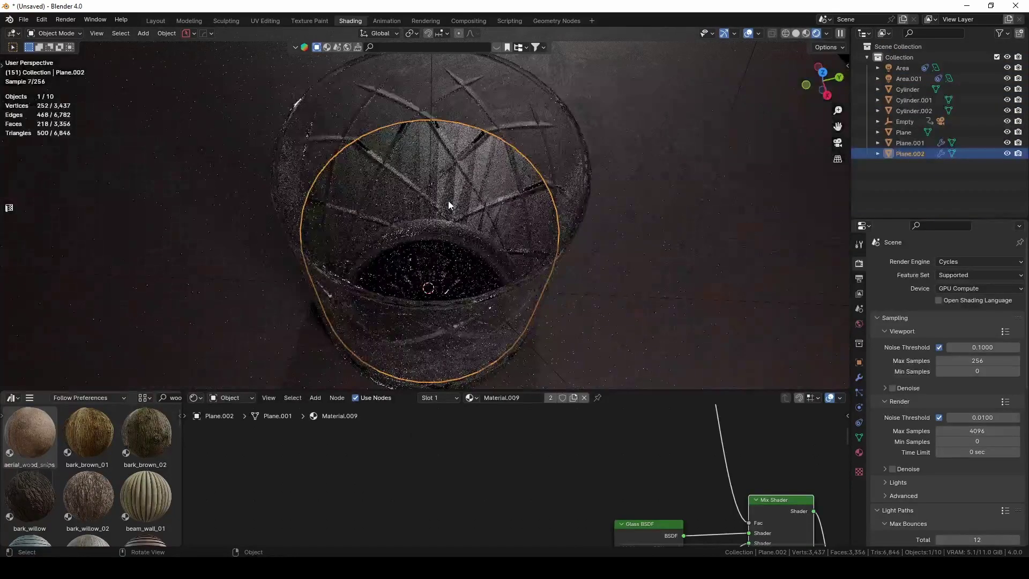
pyautogui.moveTo(445, 220); pyautogui.dragTo(579, 175, button='middle')
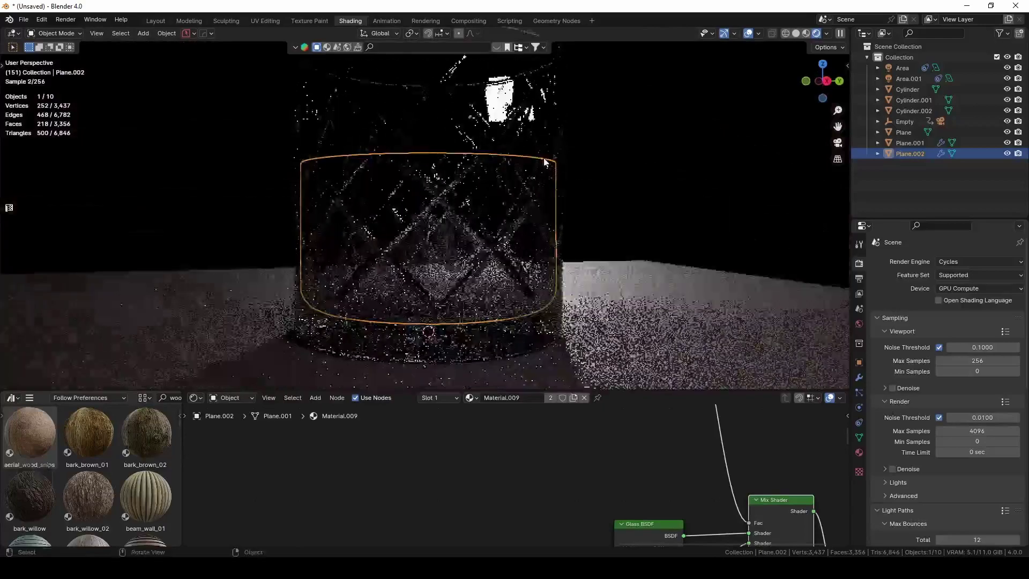
pyautogui.press('s')
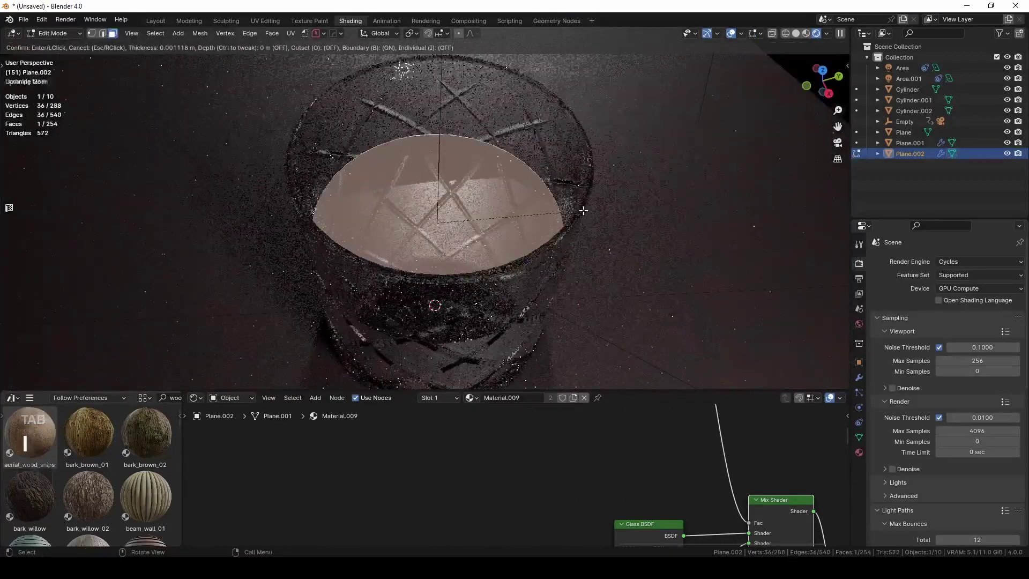
# - Inset the liquid's top face and lower the inner face about 0.001 m along Z to form a meniscus
pyautogui.press('i')
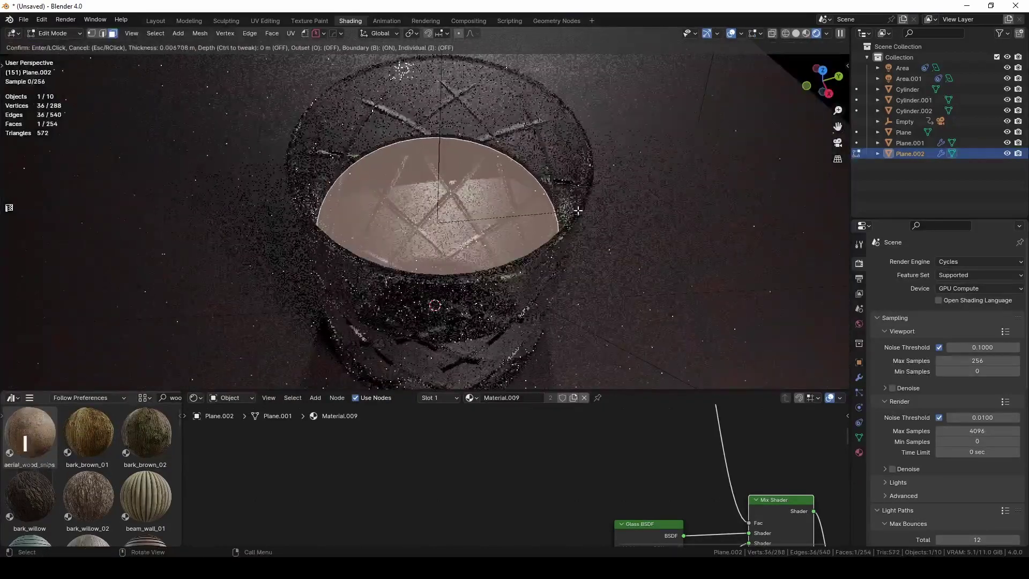
pyautogui.click(576, 211)
pyautogui.press('g')
pyautogui.press('z')
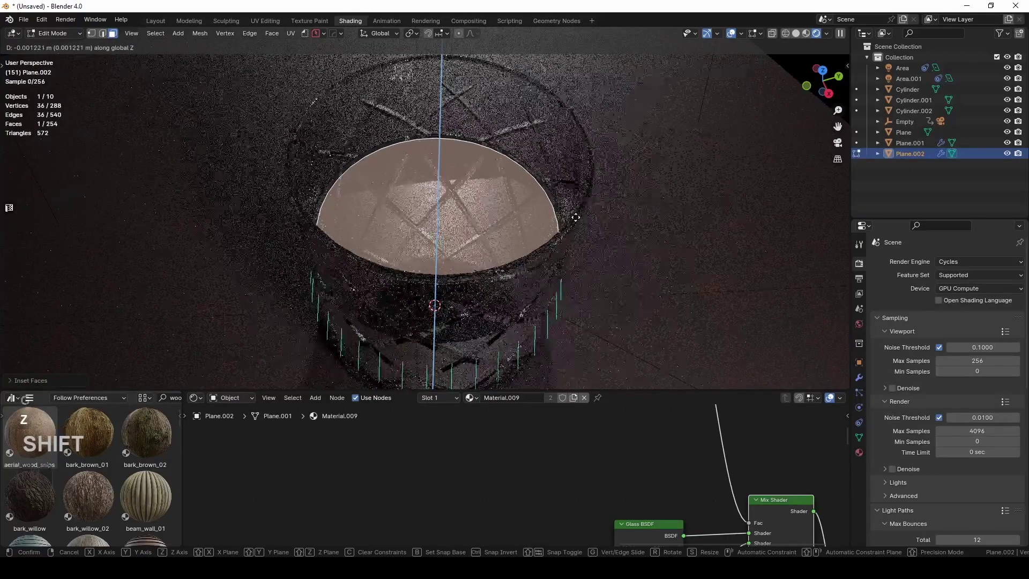
pyautogui.click(576, 217)
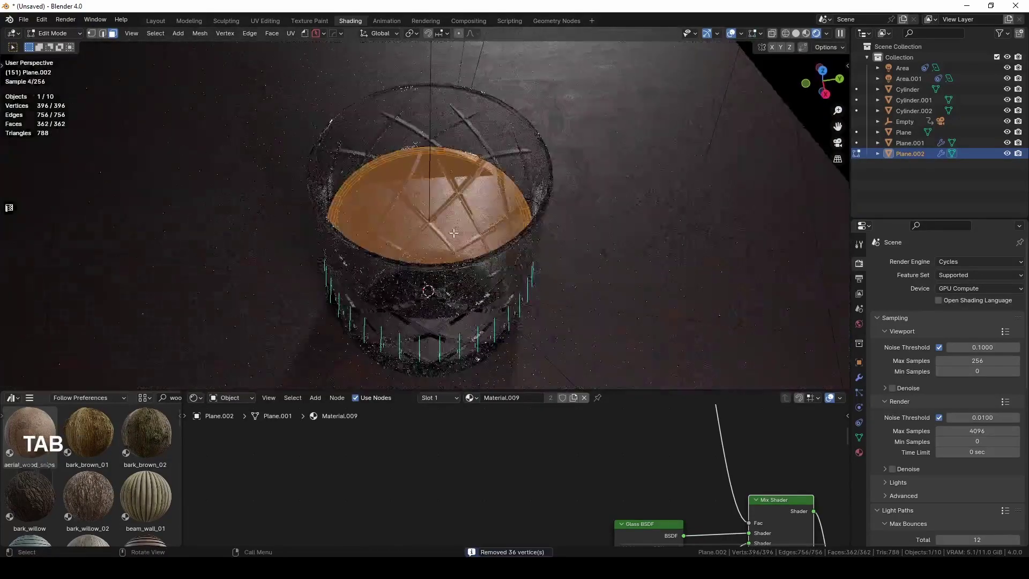
pyautogui.press('Tab')
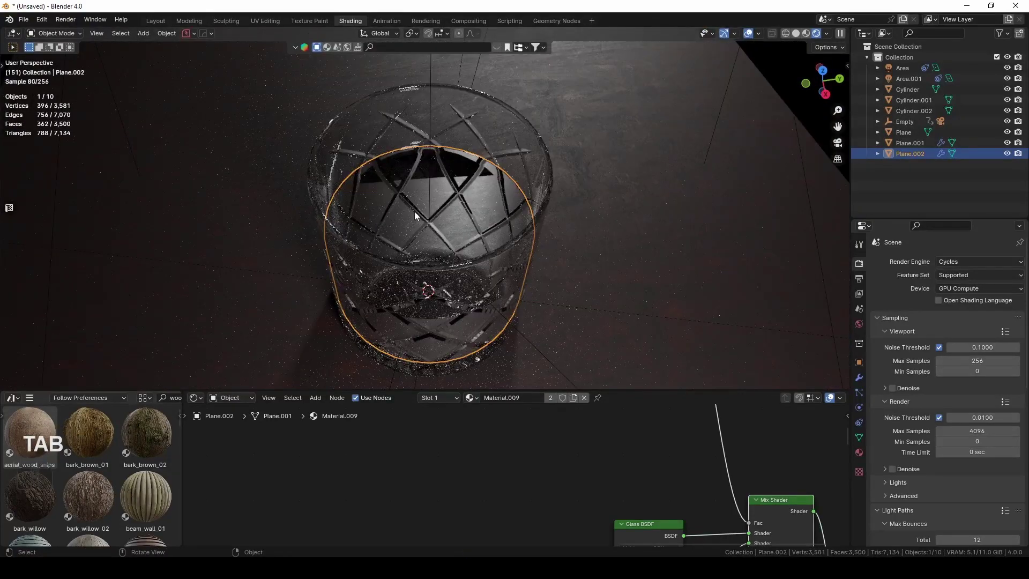
# - Make the liquid's material a single-user copy and set its Glass BSDF IOR to 1.3
pyautogui.moveTo(417, 241); pyautogui.dragTo(424, 256, button='middle')
pyautogui.moveTo(580, 465); pyautogui.dragTo(482, 404, button='middle')
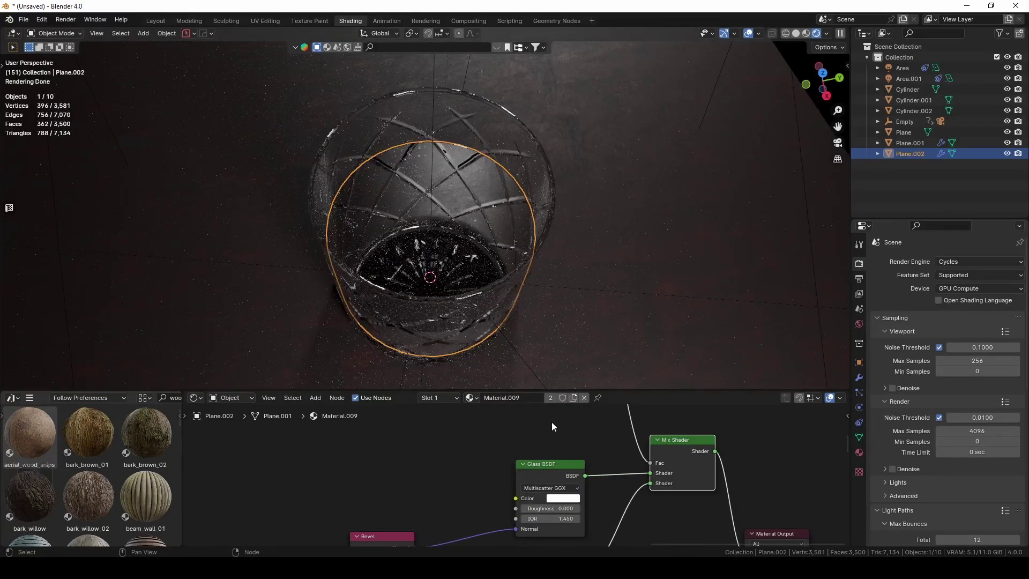
pyautogui.click(552, 395)
pyautogui.moveTo(445, 502); pyautogui.dragTo(398, 448, button='middle')
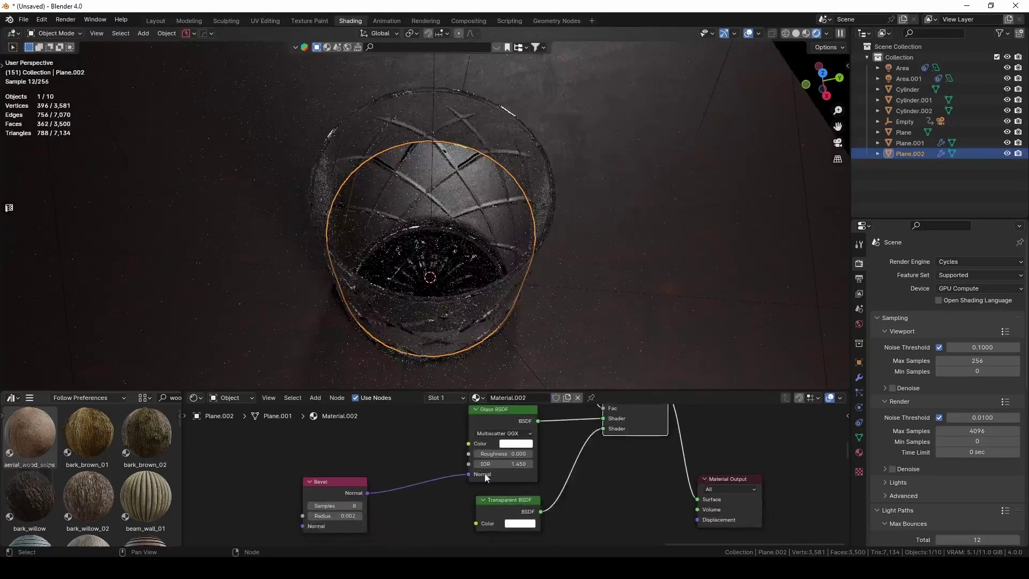
pyautogui.click(506, 463)
pyautogui.write('1.3')
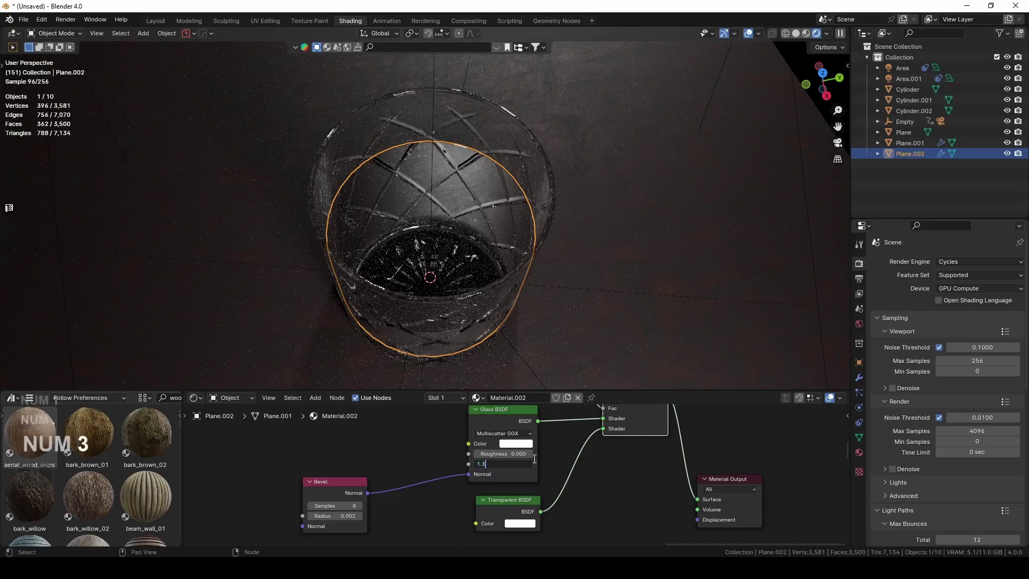
pyautogui.press('Return')
# - Set the liquid's Glass BSDF color to the amber hex value F0B042
pyautogui.moveTo(565, 253); pyautogui.dragTo(576, 197, button='middle')
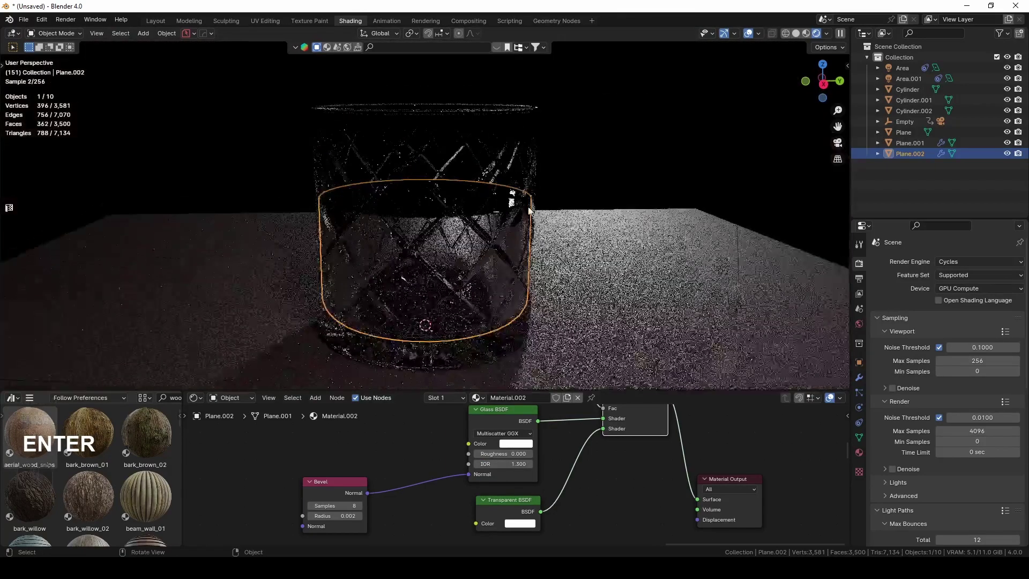
pyautogui.click(624, 159)
pyautogui.click(424, 270)
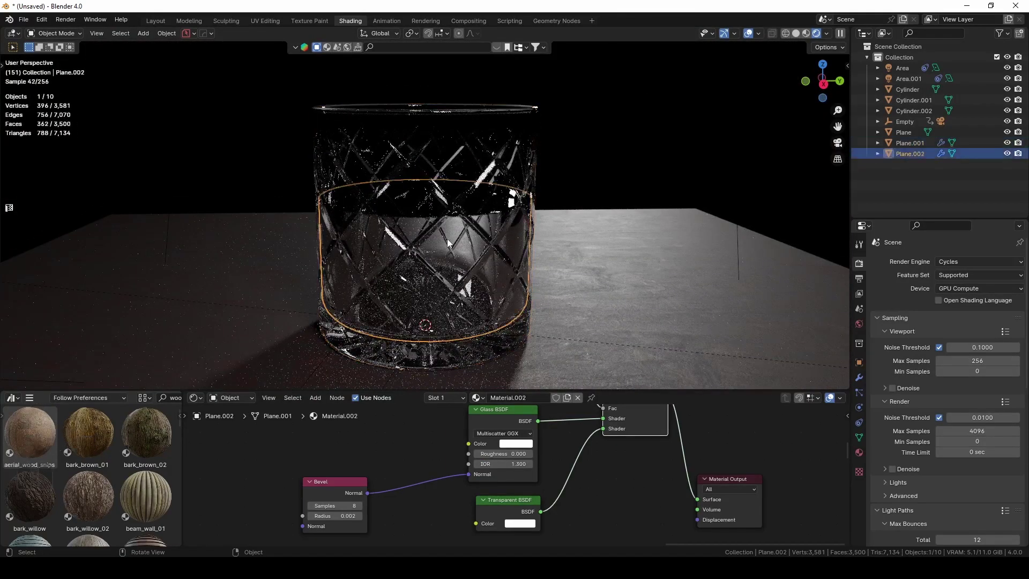
pyautogui.moveTo(424, 270); pyautogui.dragTo(431, 235, button='middle')
pyautogui.click(430, 236)
pyautogui.click(516, 444)
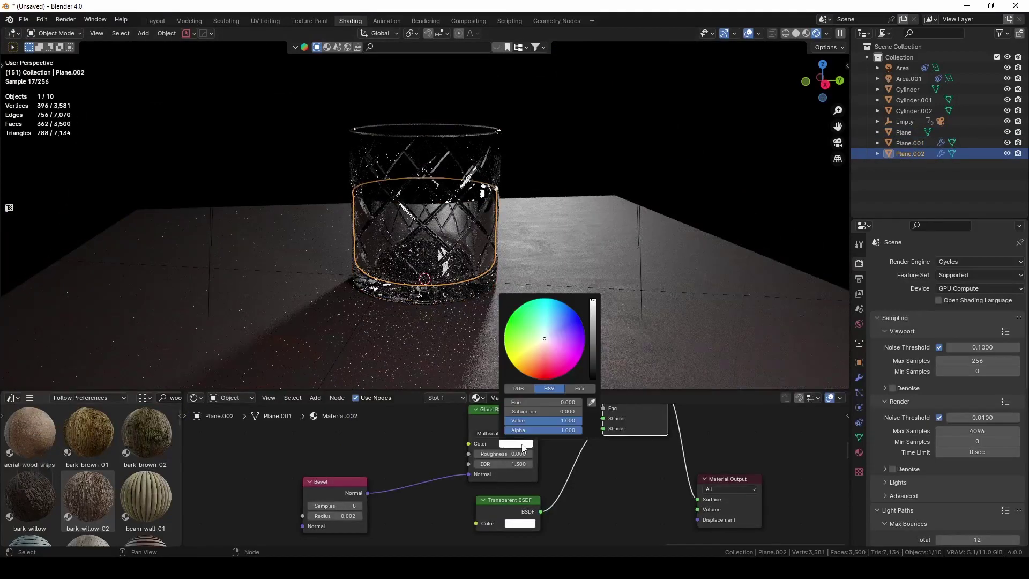
pyautogui.click(579, 388)
pyautogui.click(544, 402)
pyautogui.write('F0B042')
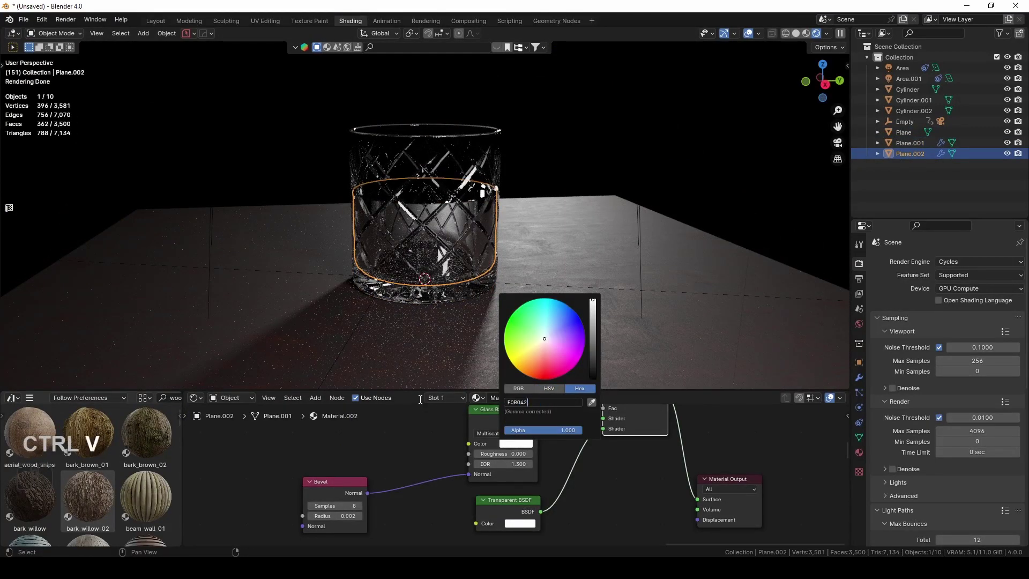
pyautogui.press('Return')
# - Fine-tune the amber liquid's height inside the patterned glass along Z and render the scene
pyautogui.scroll(4, 371, 314)
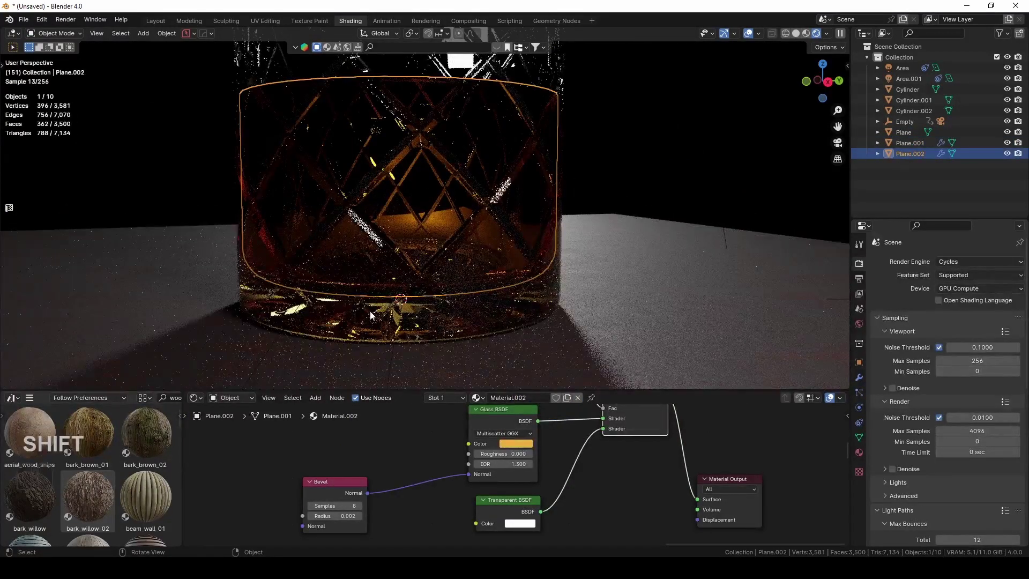
pyautogui.press('g')
pyautogui.press('z')
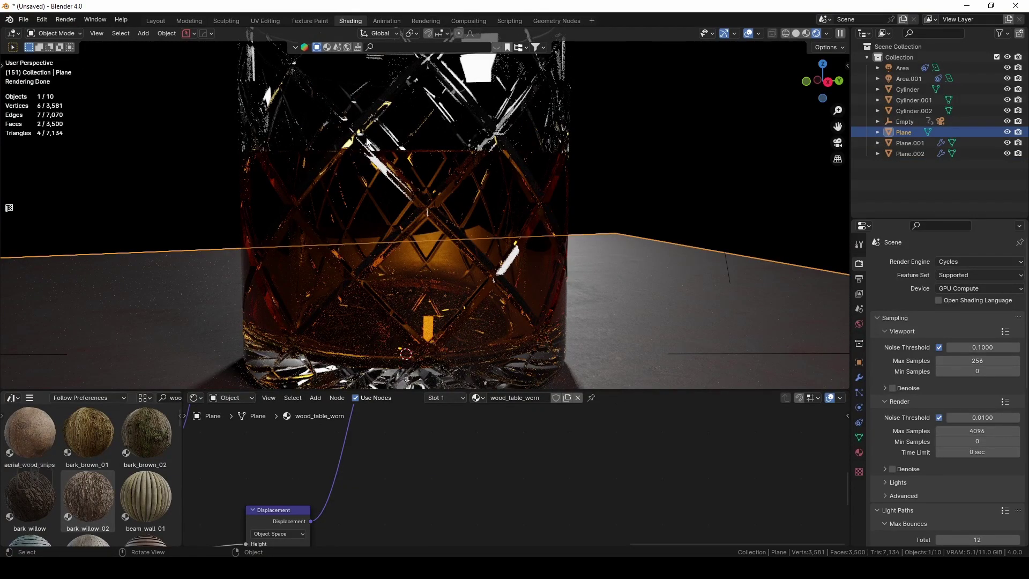
pyautogui.press('F12')
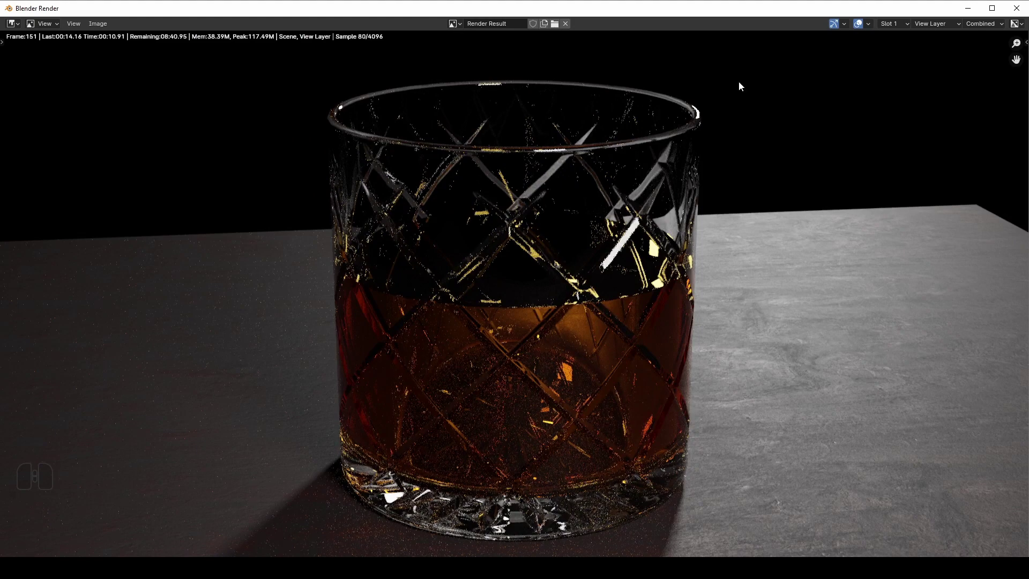
# - Inspect the render, set the view transform to AgX with the High Contrast look, and raise the exposure
pyautogui.scroll(-1, 699, 272)
pyautogui.scroll(2, 699, 270)
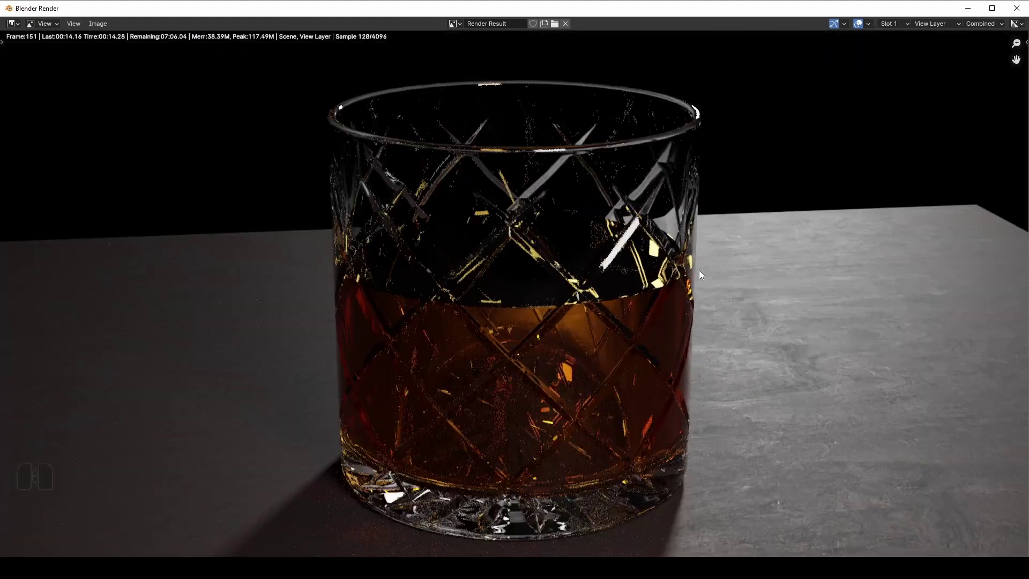
pyautogui.scroll(-3, 699, 270)
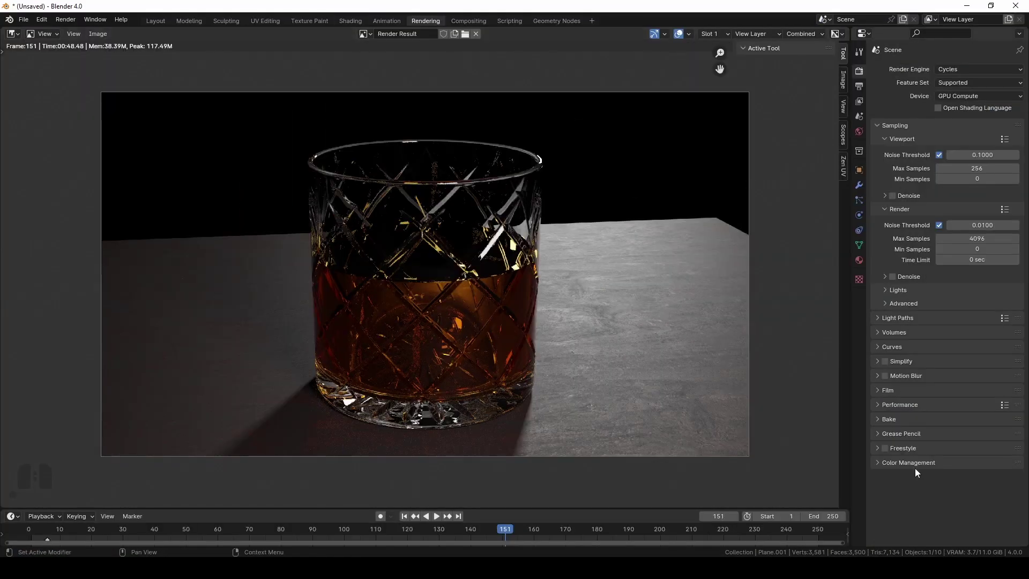
pyautogui.click(914, 464)
pyautogui.scroll(-2, 899, 461)
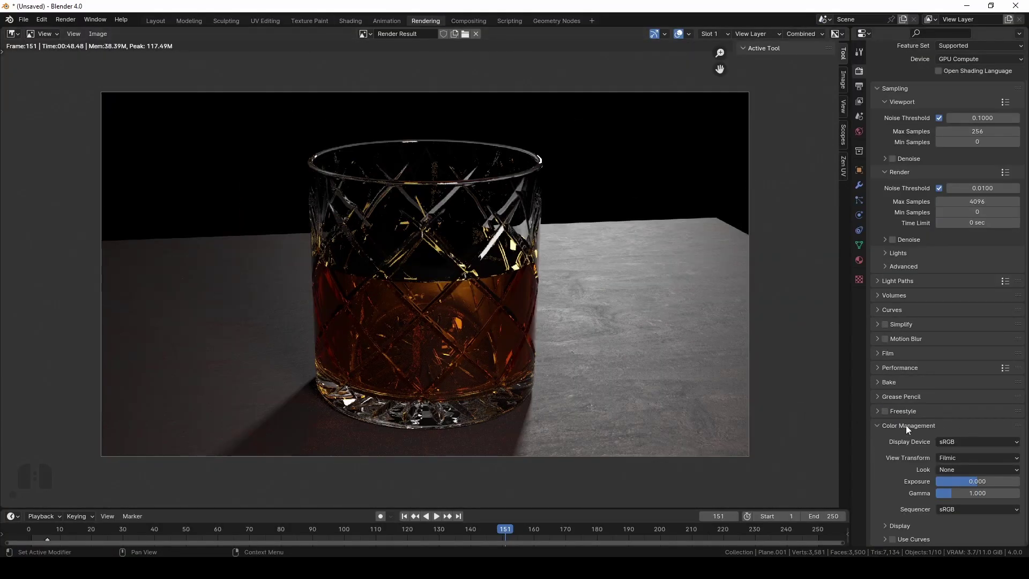
pyautogui.click(951, 457)
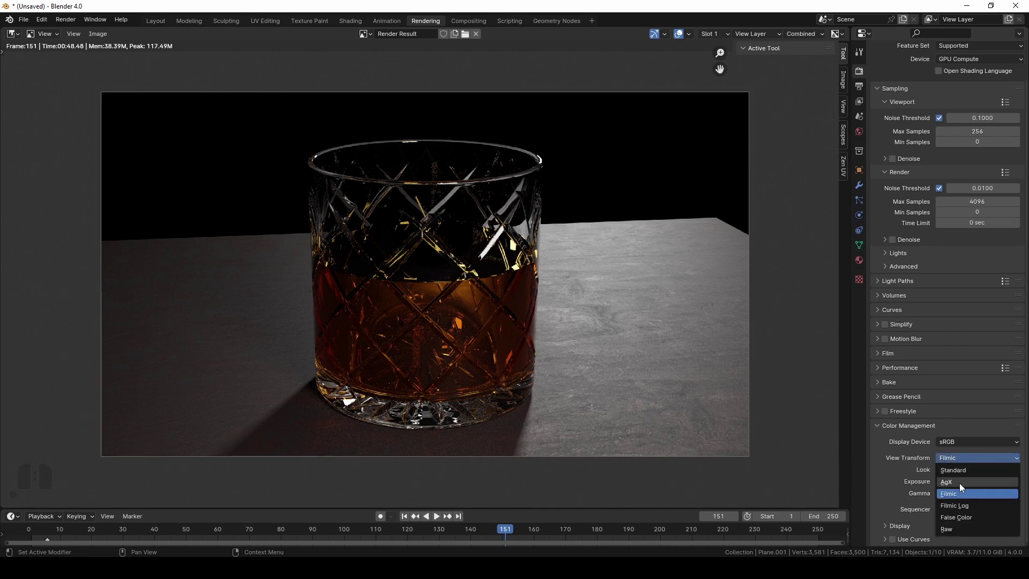
pyautogui.click(959, 483)
pyautogui.click(954, 470)
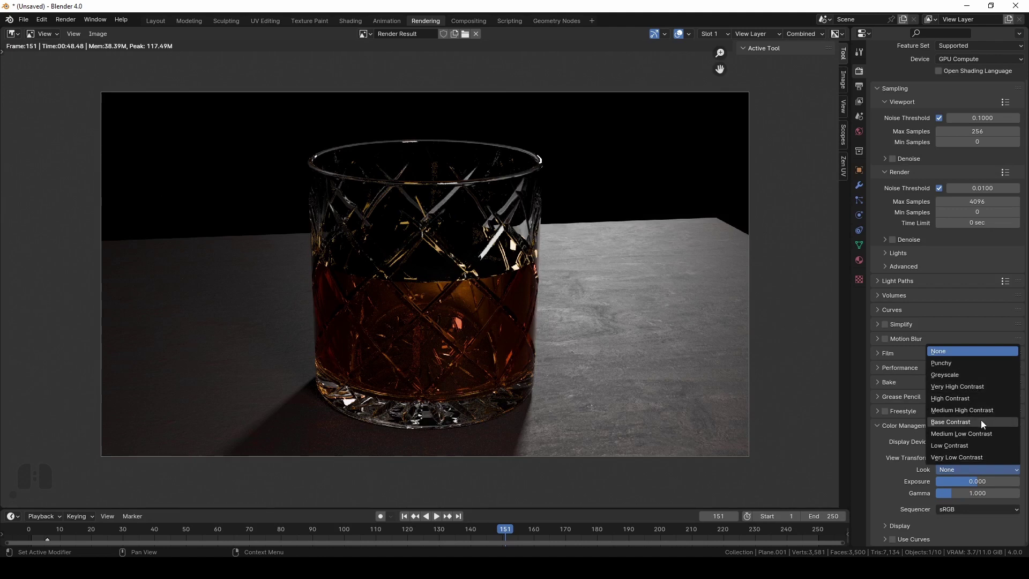
pyautogui.click(979, 398)
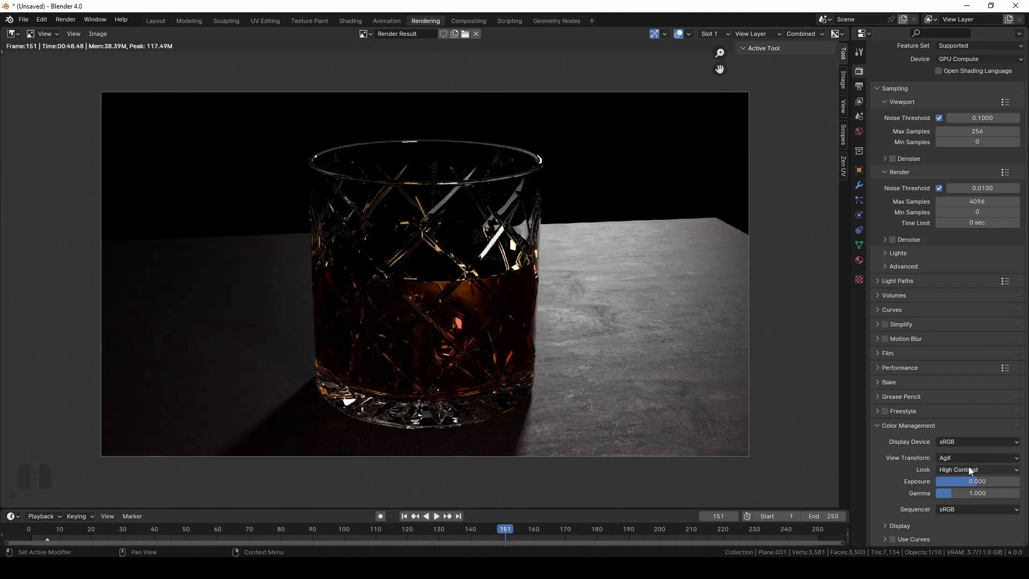
pyautogui.moveTo(973, 480); pyautogui.dragTo(992, 493)
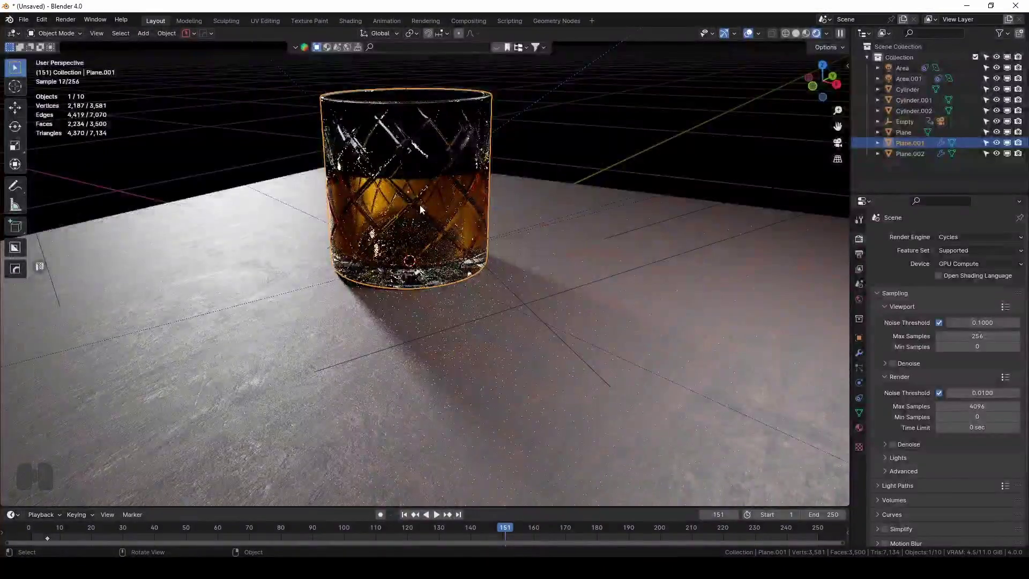
# - Hide the amber liquid in the patterned glass and select the table plane
pyautogui.moveTo(420, 204); pyautogui.dragTo(424, 156, button='middle')
pyautogui.click(429, 140)
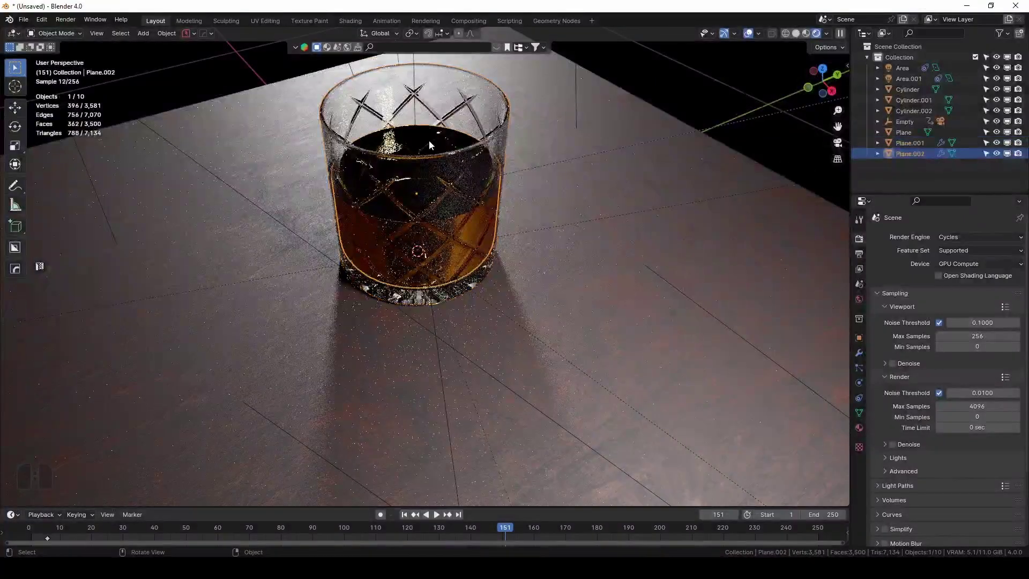
pyautogui.click(300, 375)
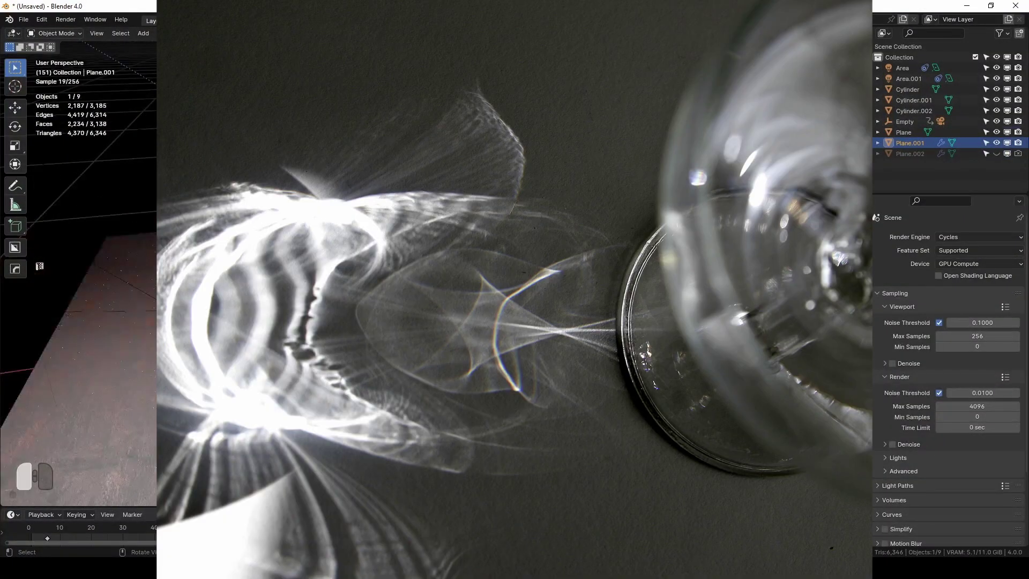
pyautogui.scroll(-3, 434, 274)
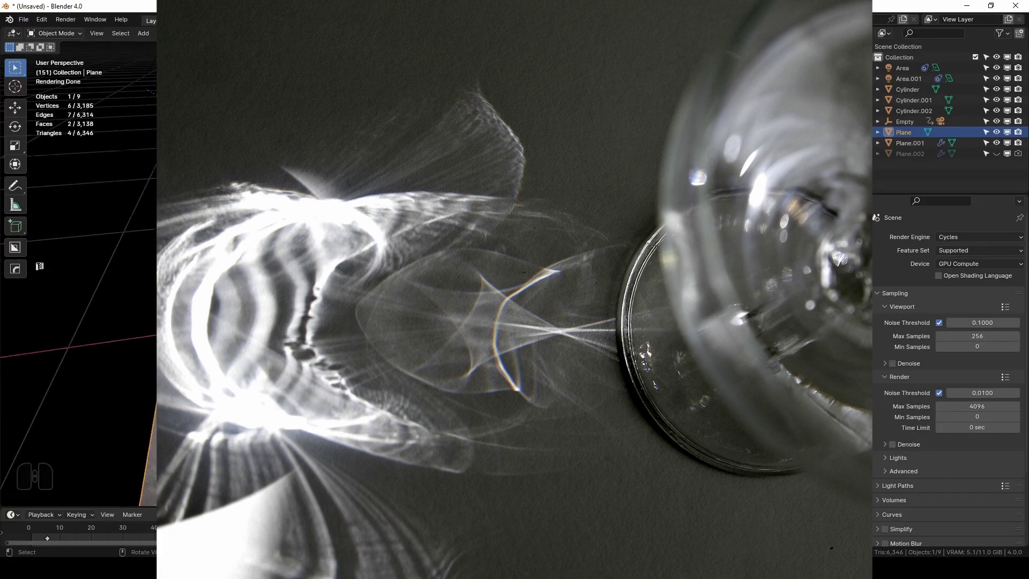
pyautogui.moveTo(460, 281); pyautogui.dragTo(391, 288, button='middle')
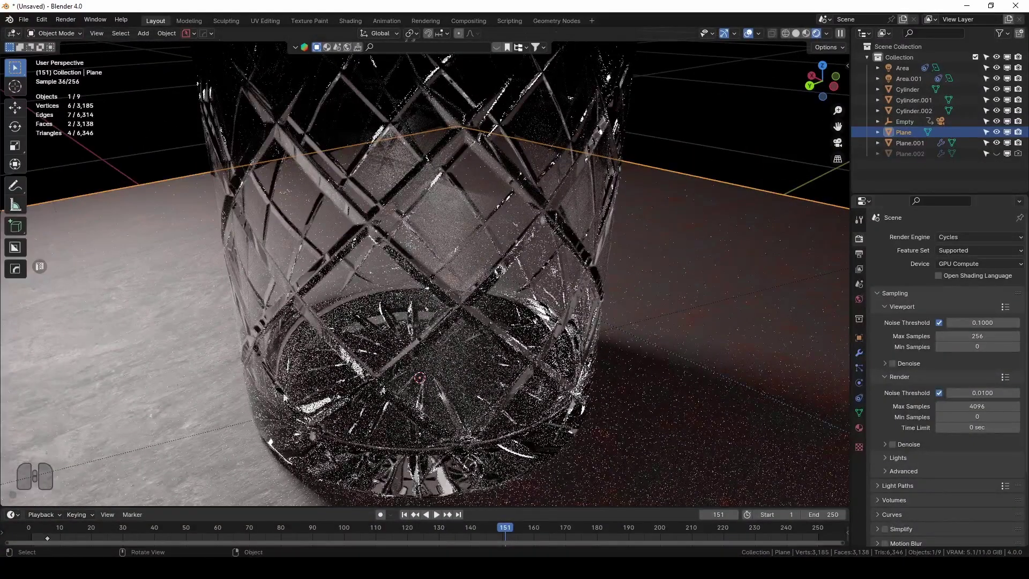
pyautogui.scroll(-6, 382, 291)
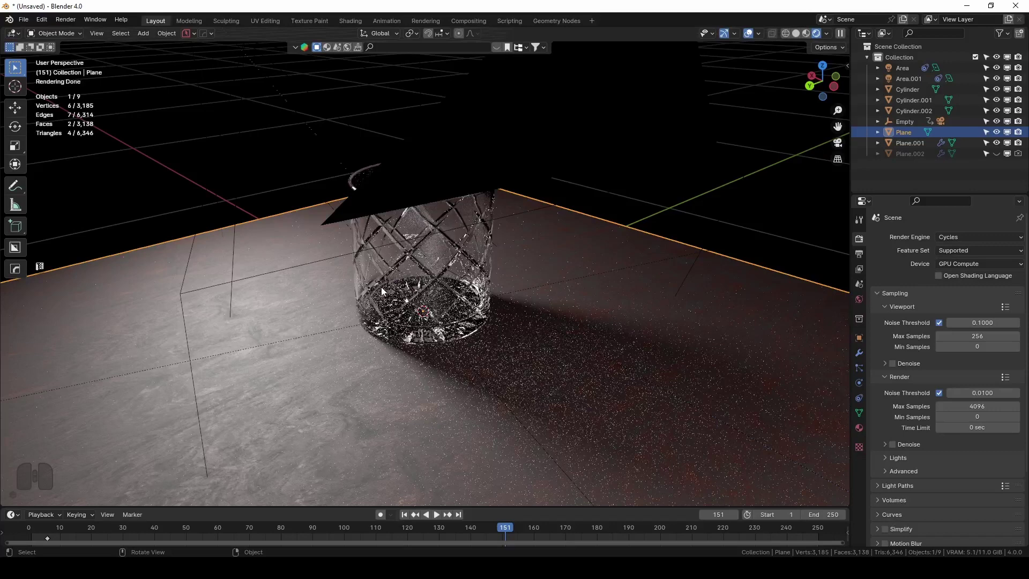
# - Enable Shadow Caustics on both area lights, Area and Area.001
pyautogui.click(903, 69)
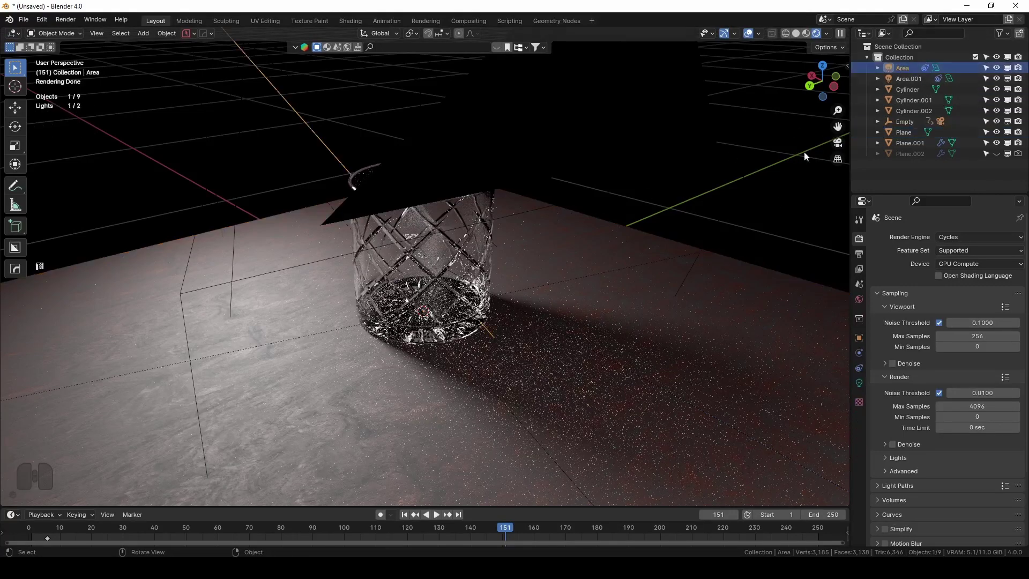
pyautogui.click(859, 382)
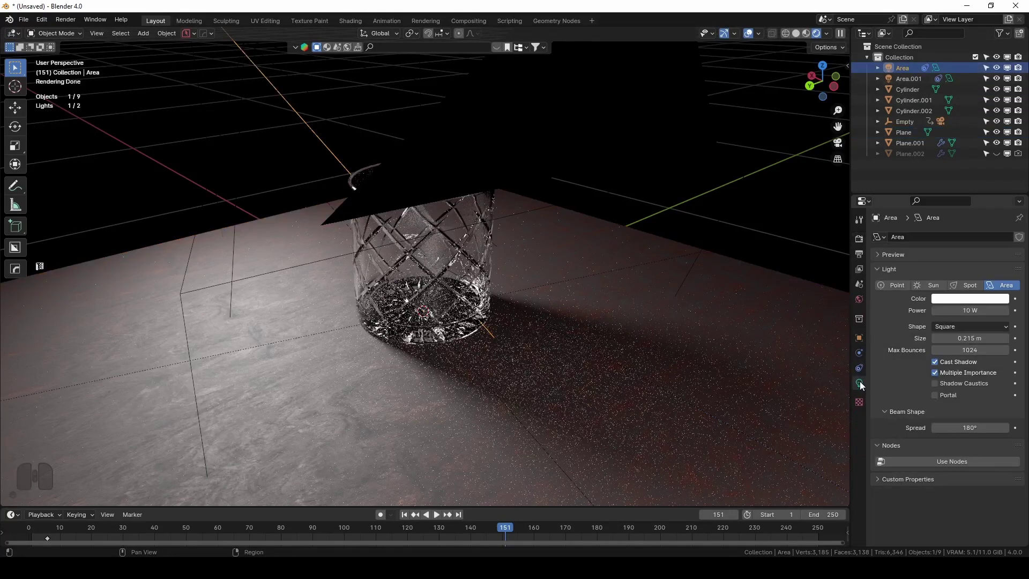
pyautogui.click(935, 383)
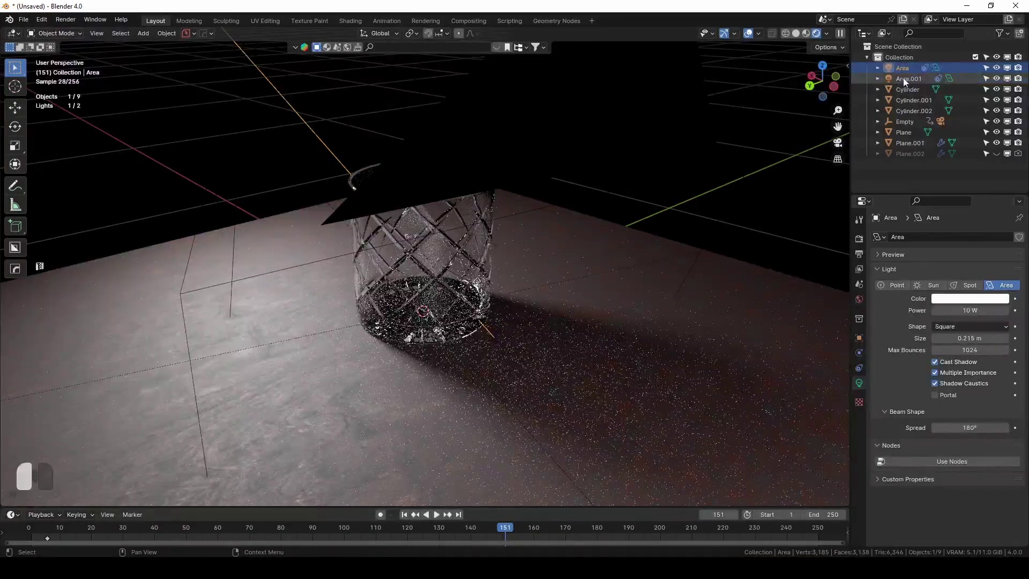
pyautogui.click(904, 79)
pyautogui.click(934, 384)
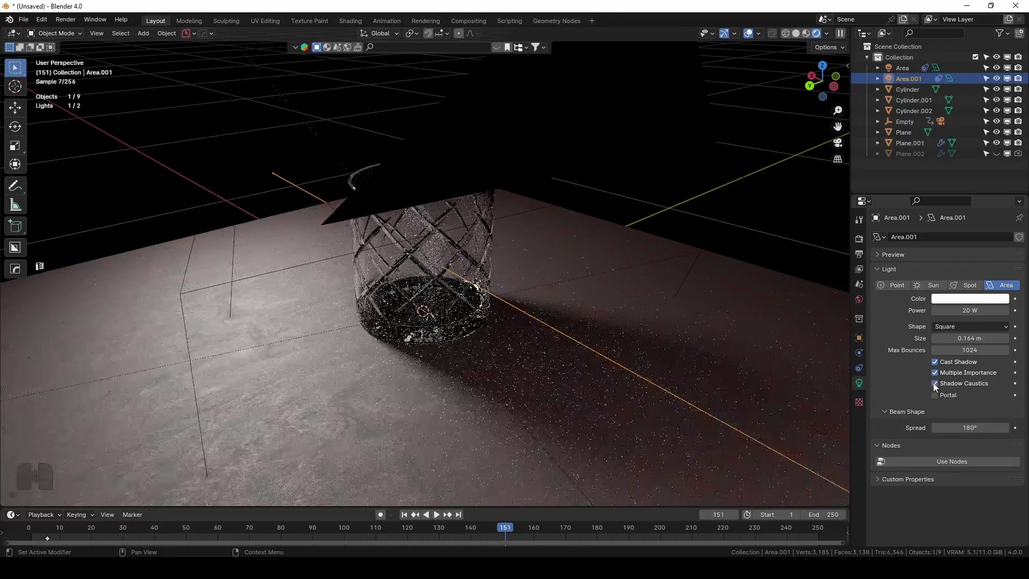
# - Set the table plane to receive shadow caustics in its object shading properties
pyautogui.moveTo(427, 353); pyautogui.dragTo(470, 373, button='middle')
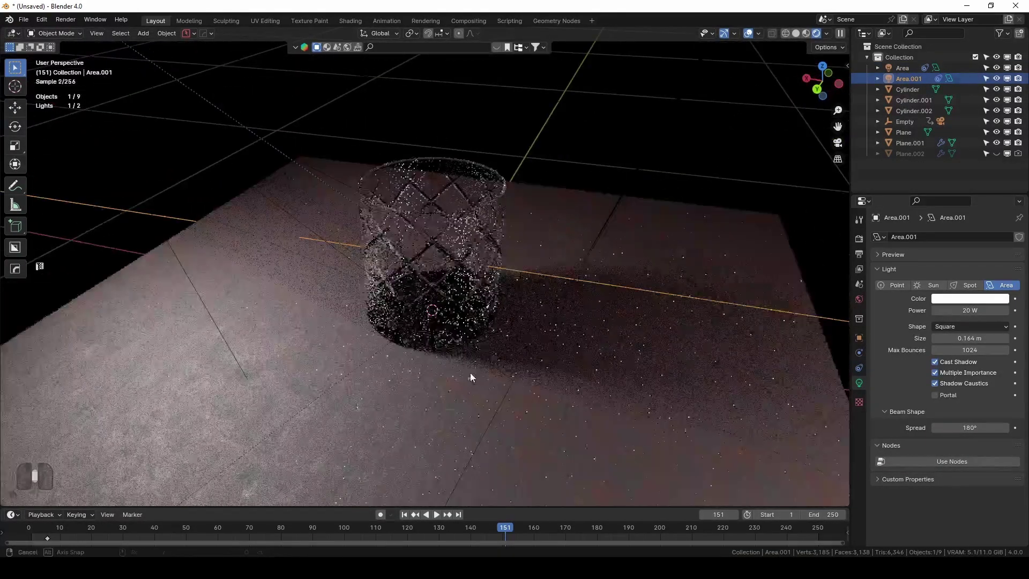
pyautogui.click(394, 416)
pyautogui.click(858, 338)
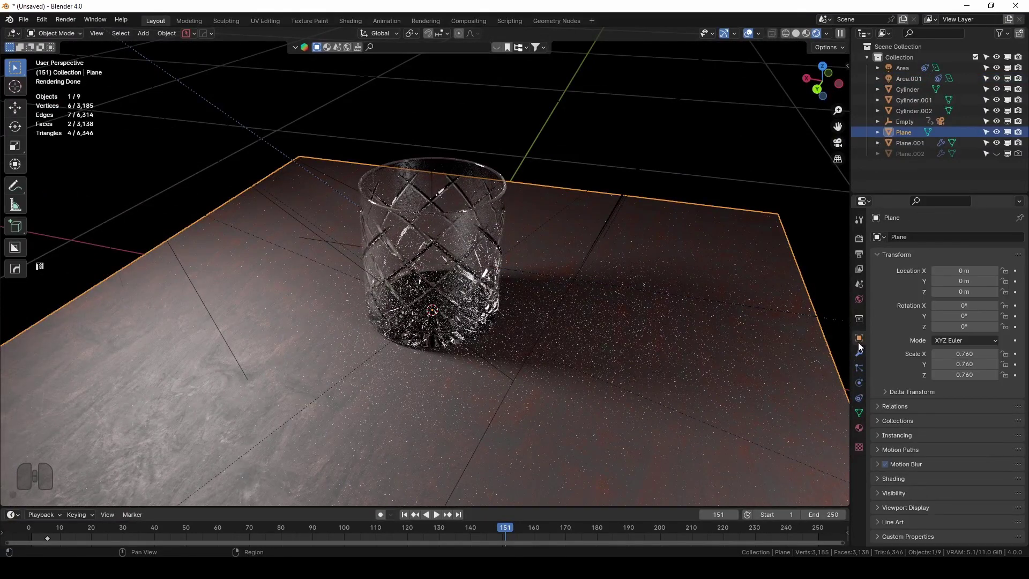
pyautogui.scroll(-2, 906, 413)
pyautogui.click(899, 434)
pyautogui.scroll(-5, 905, 449)
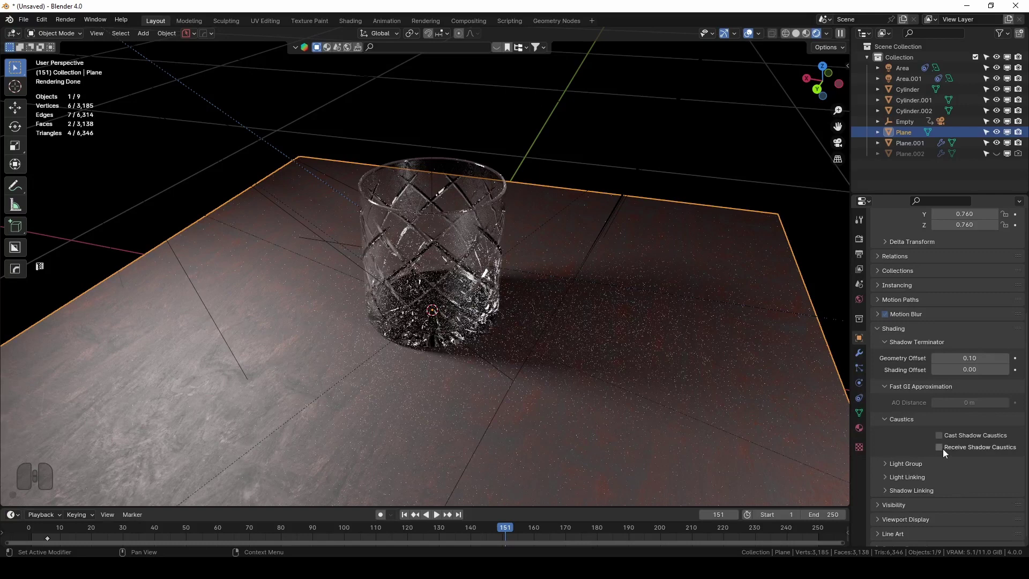
pyautogui.click(939, 448)
# - Set the patterned glass to cast shadow caustics and switch the option off and on to compare its shadow on the table
pyautogui.click(466, 310)
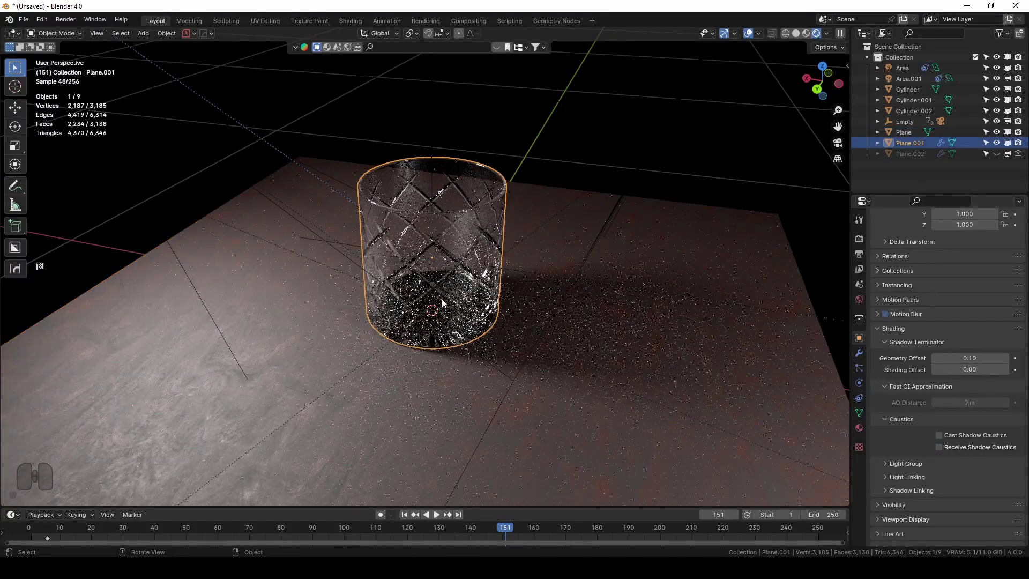
pyautogui.click(939, 435)
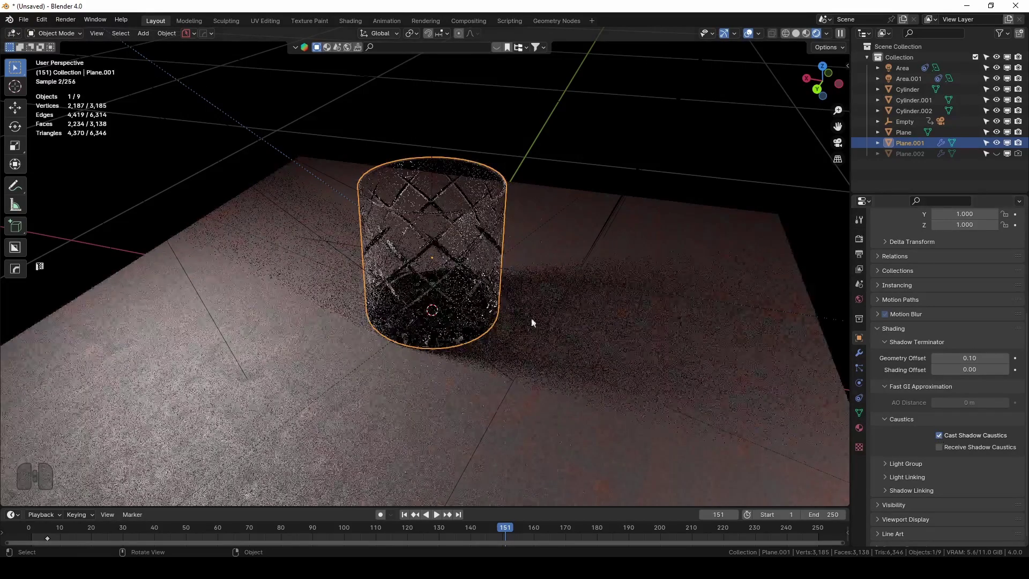
pyautogui.scroll(5, 652, 346)
pyautogui.keyDown('shift'); pyautogui.moveTo(652, 346); pyautogui.dragTo(548, 312, button='middle'); pyautogui.keyUp('shift')
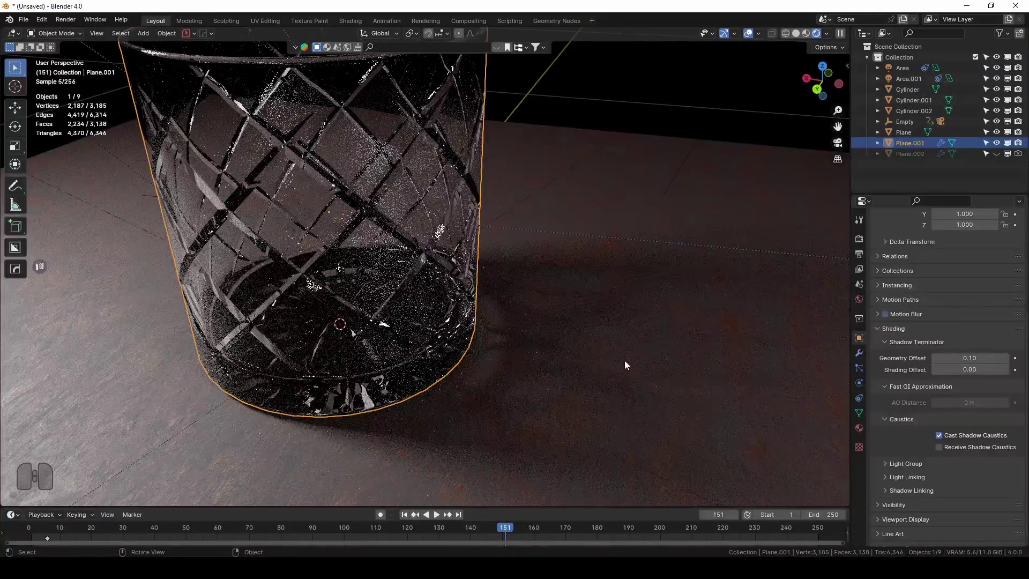
pyautogui.scroll(-1, 624, 365)
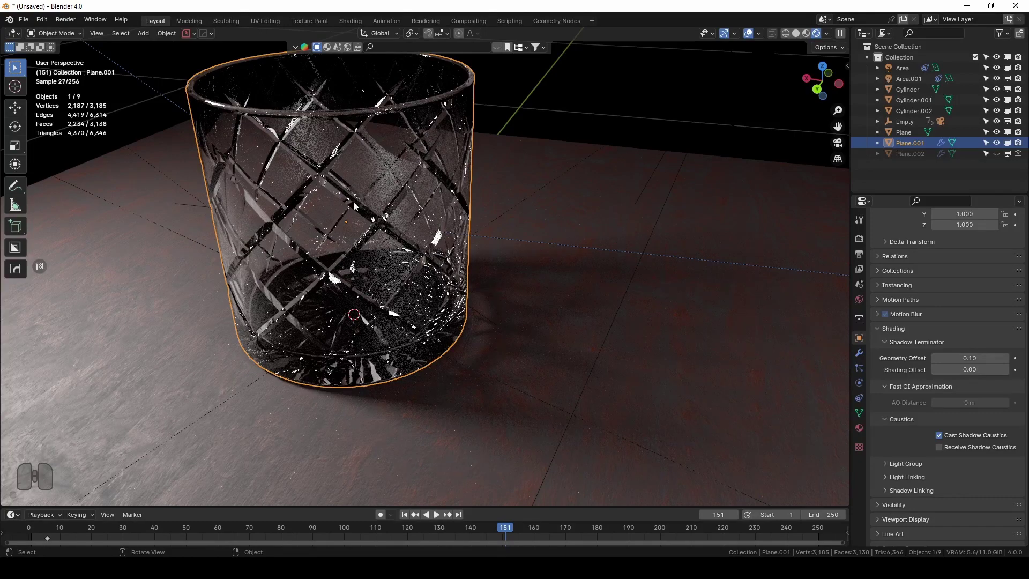
pyautogui.click(939, 436)
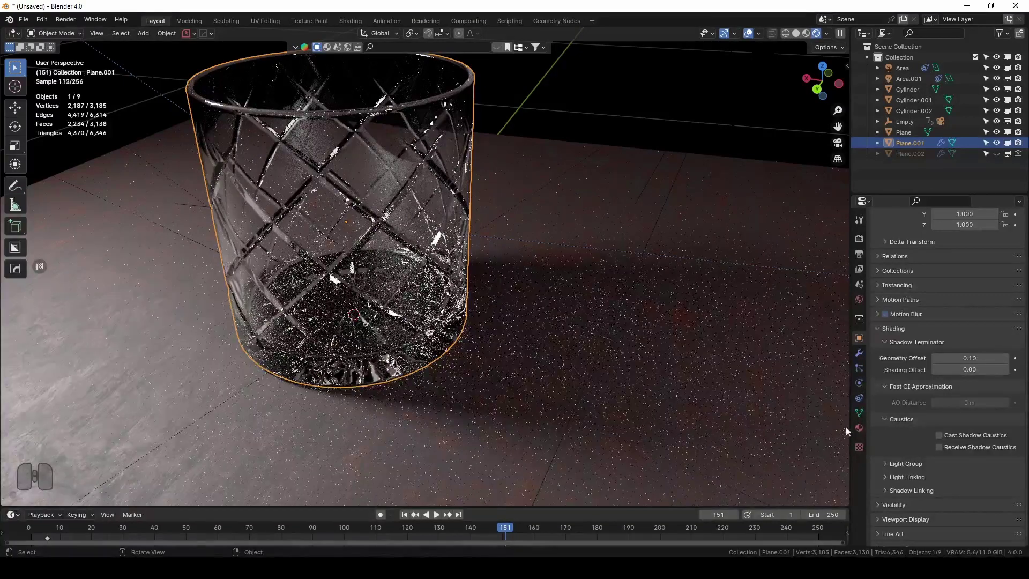
pyautogui.click(939, 435)
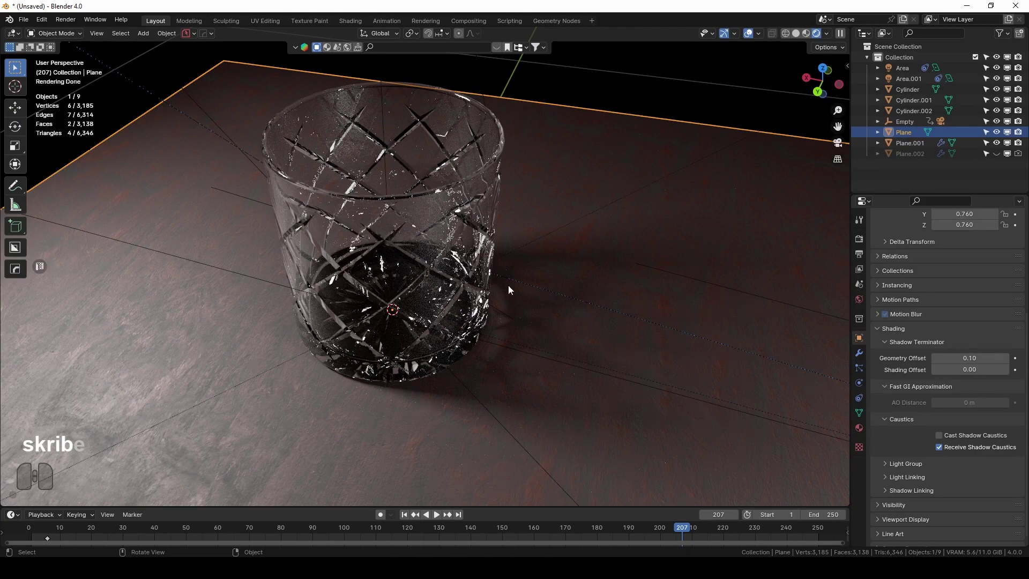
# - Turn off Cast Shadow Caustics on the patterned glass and Shadow Caustics on the Area.001 light
pyautogui.click(514, 331)
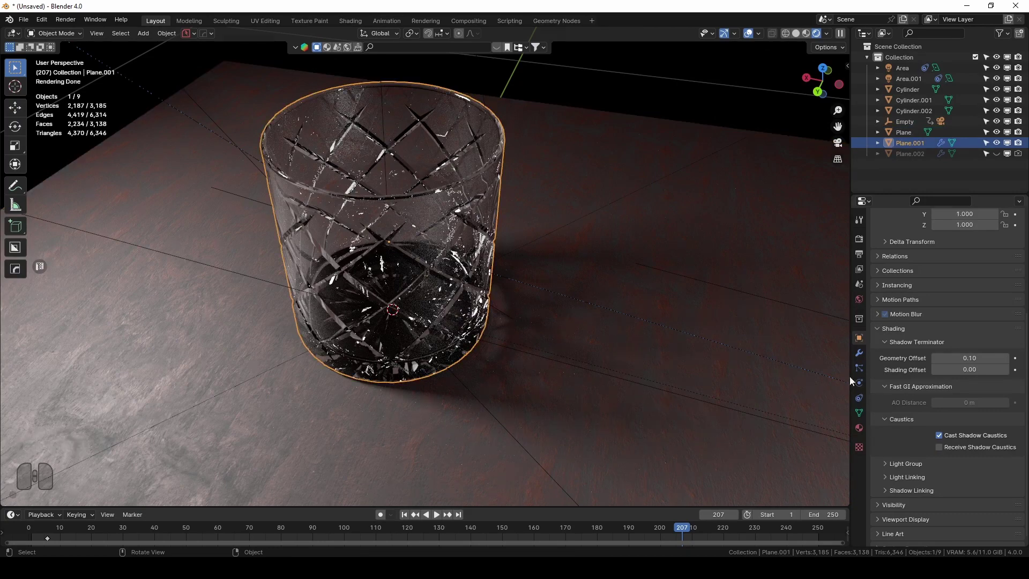
pyautogui.click(939, 436)
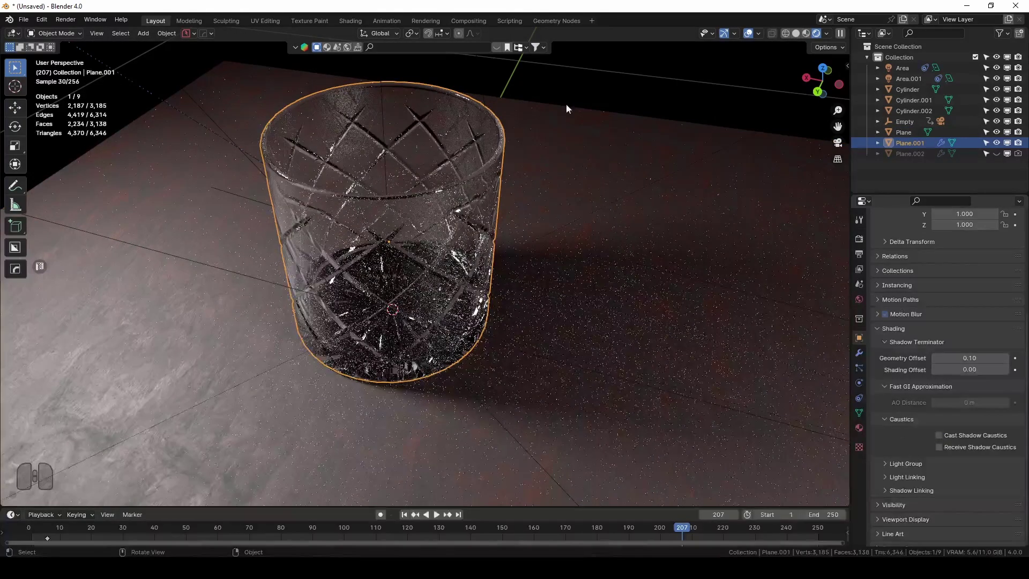
pyautogui.click(925, 79)
pyautogui.click(859, 382)
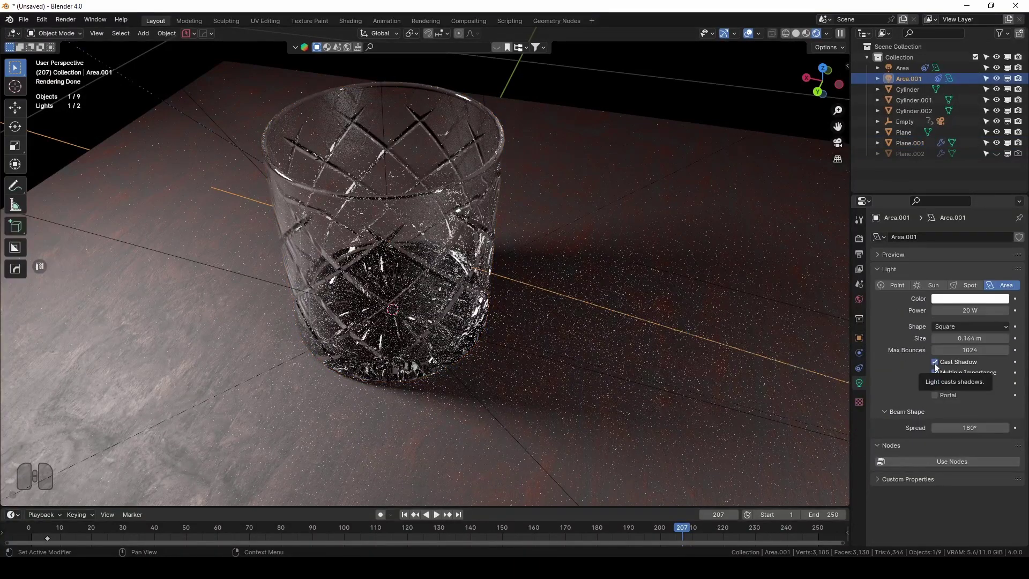
pyautogui.click(935, 384)
pyautogui.click(915, 69)
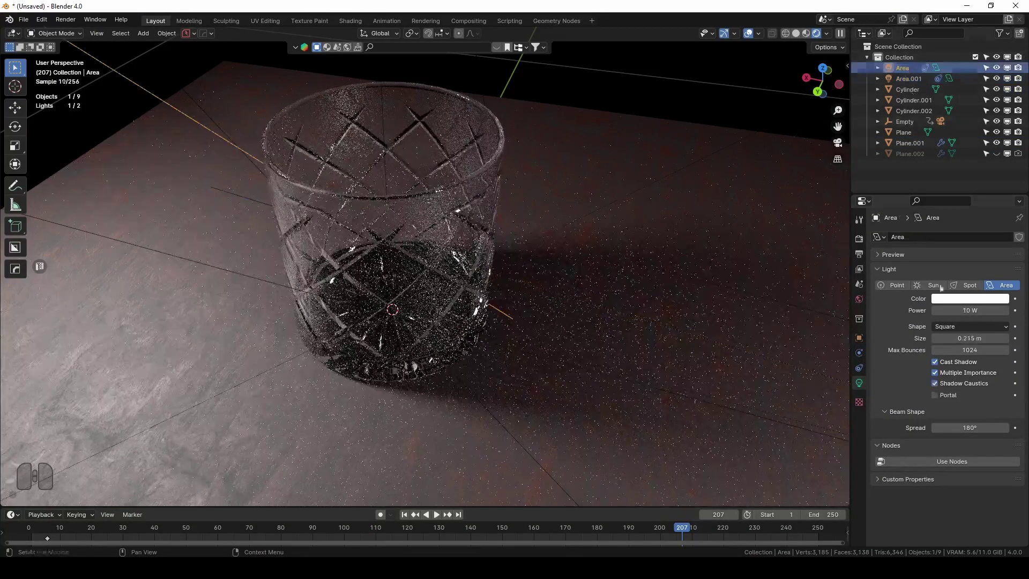